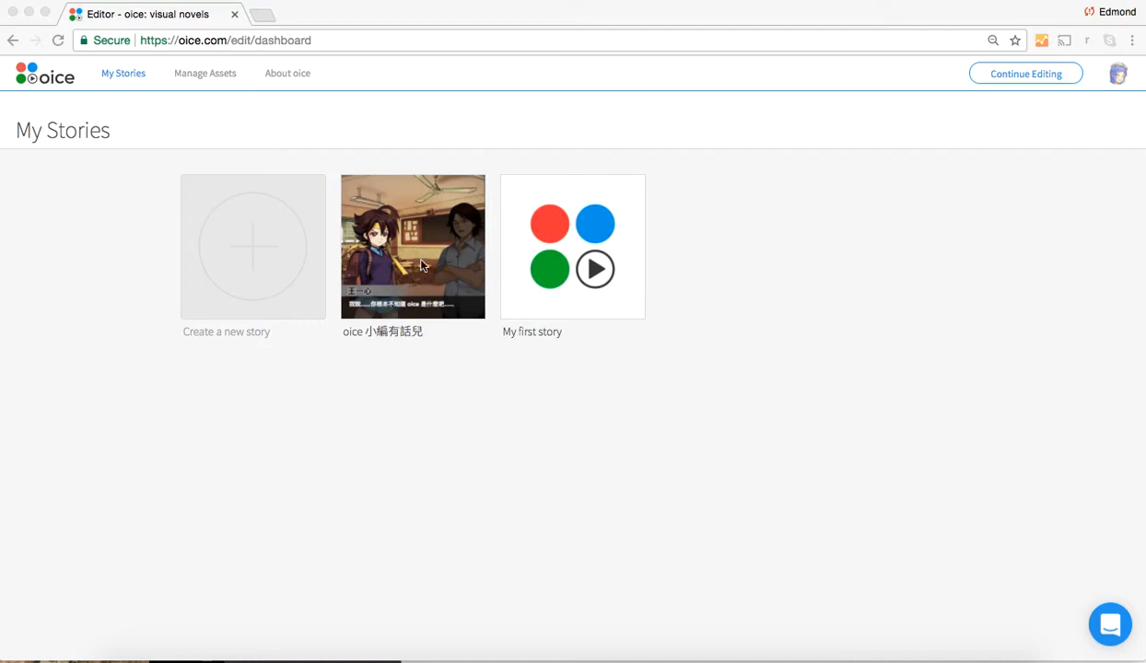
Open the episode "oice 隆重面世！" of the story "oice 小編有話兒" for editing
click(417, 369)
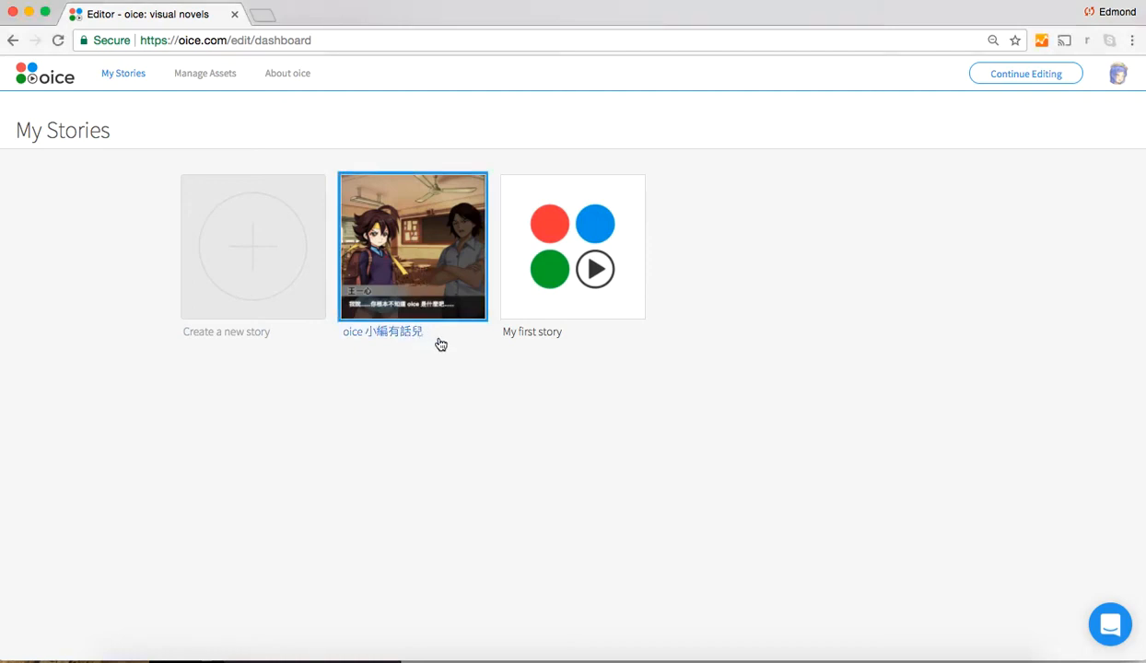
click(415, 275)
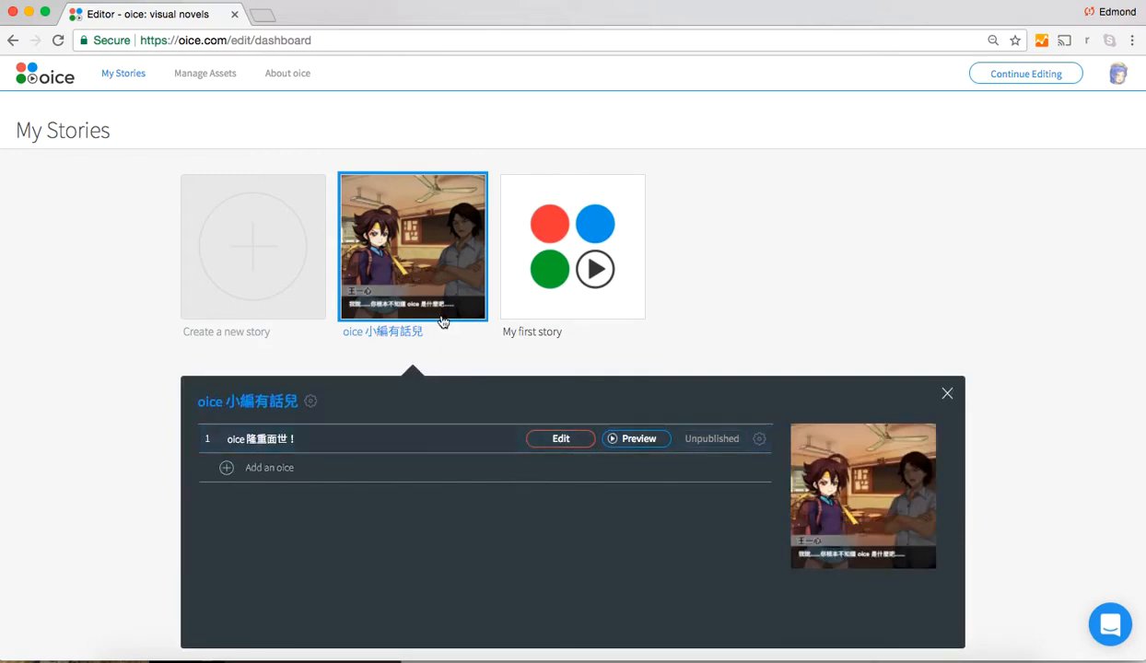
click(561, 442)
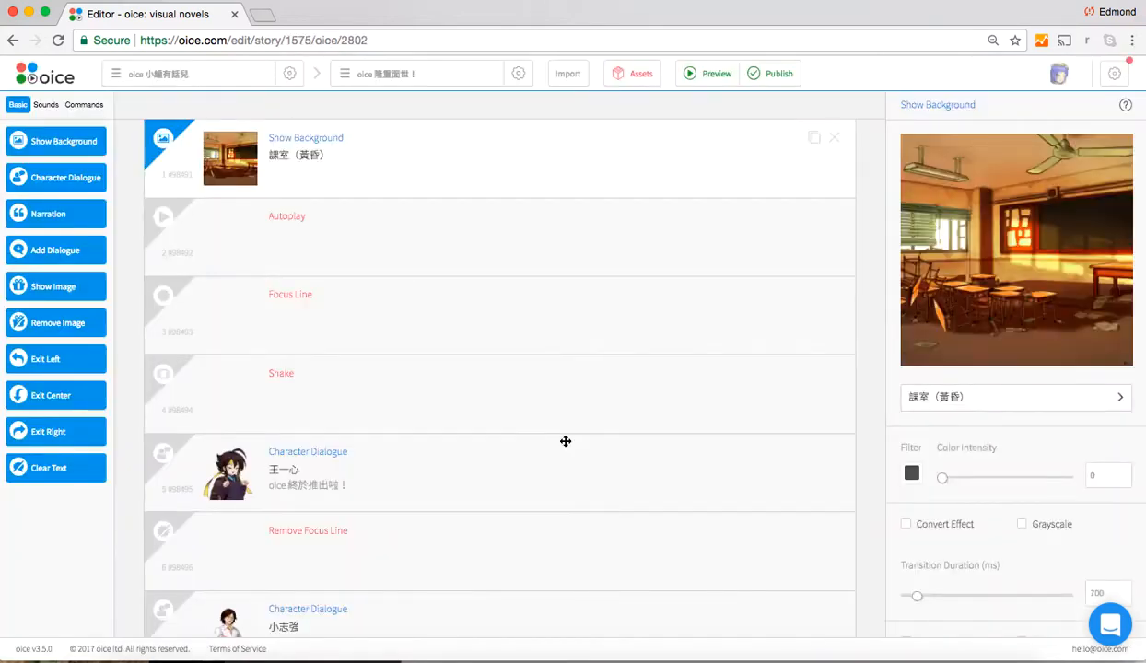
Find the Option block asking "2 + 2 = ？" in the script and open its settings
scroll(565, 442, down, 10)
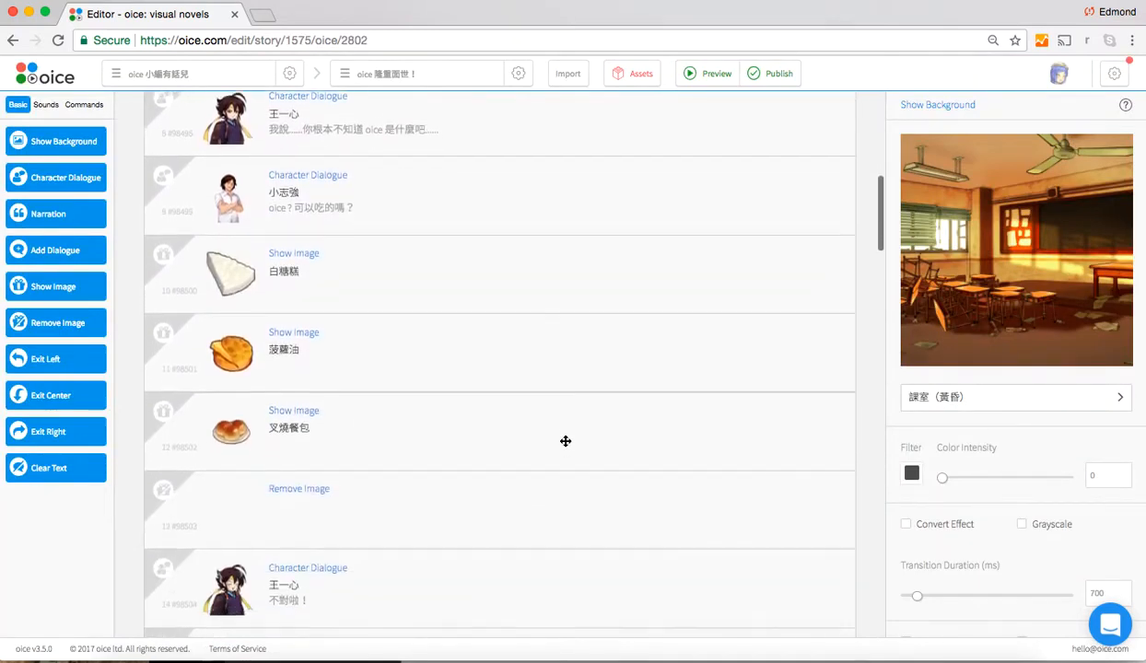
scroll(565, 442, down, 9)
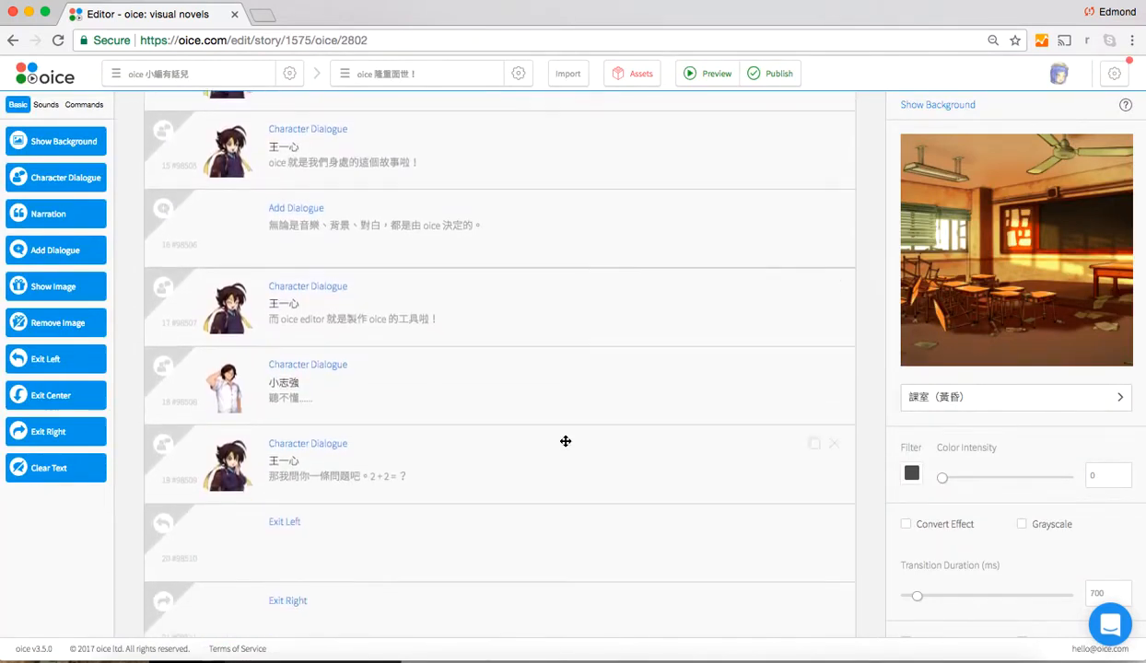
scroll(565, 442, down, 9)
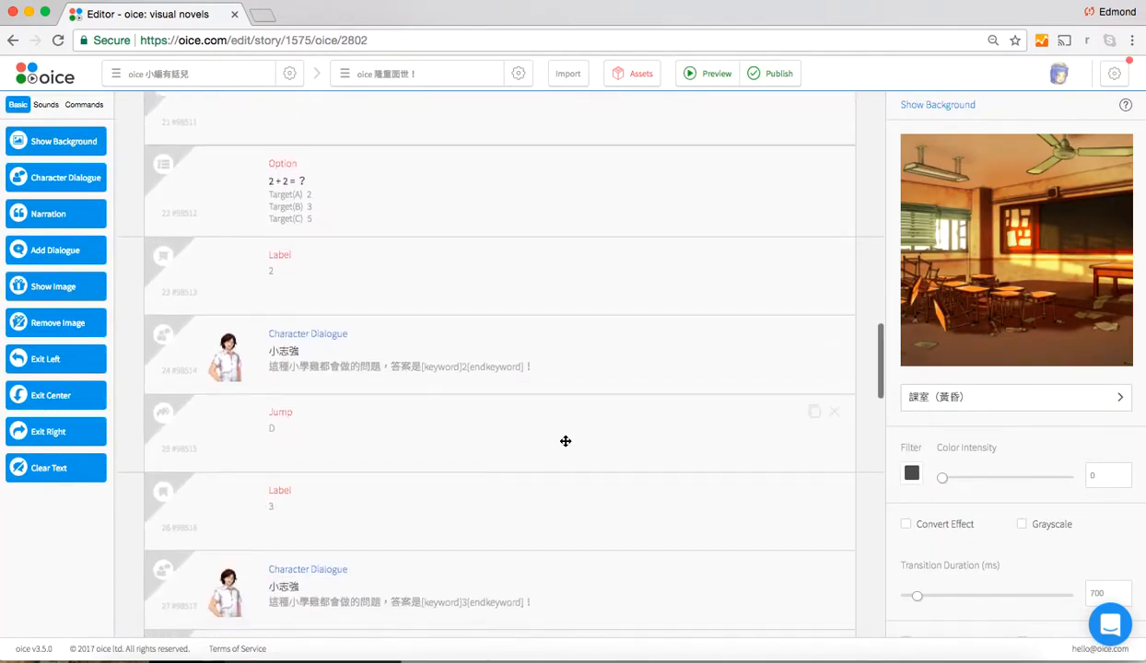
scroll(565, 441, down, 2)
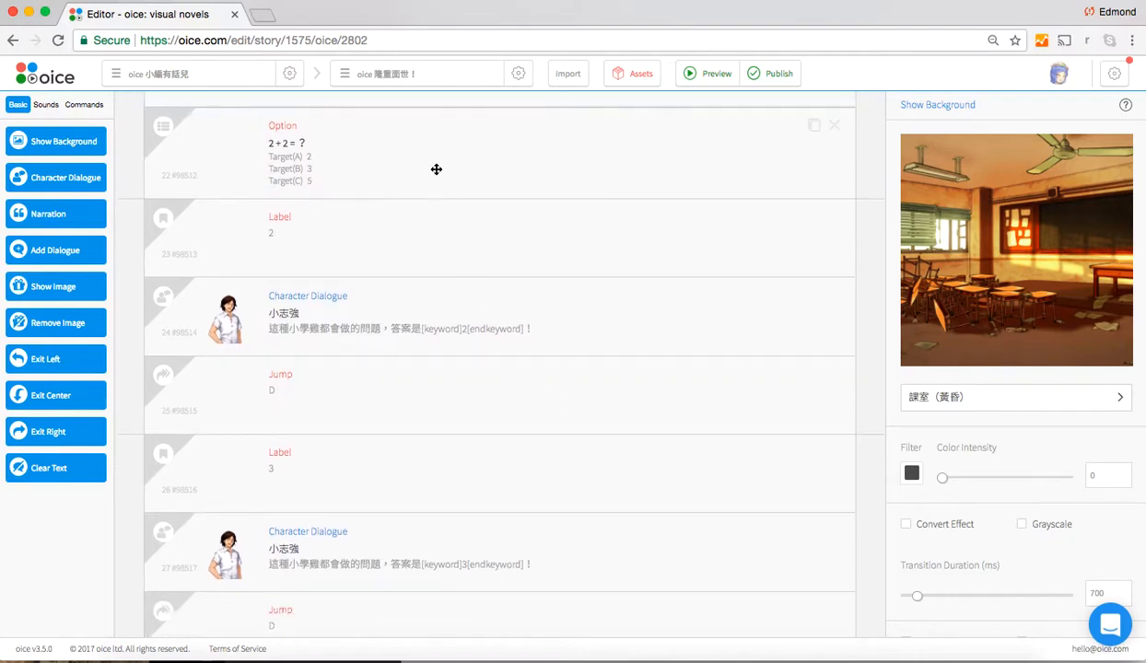
click(436, 170)
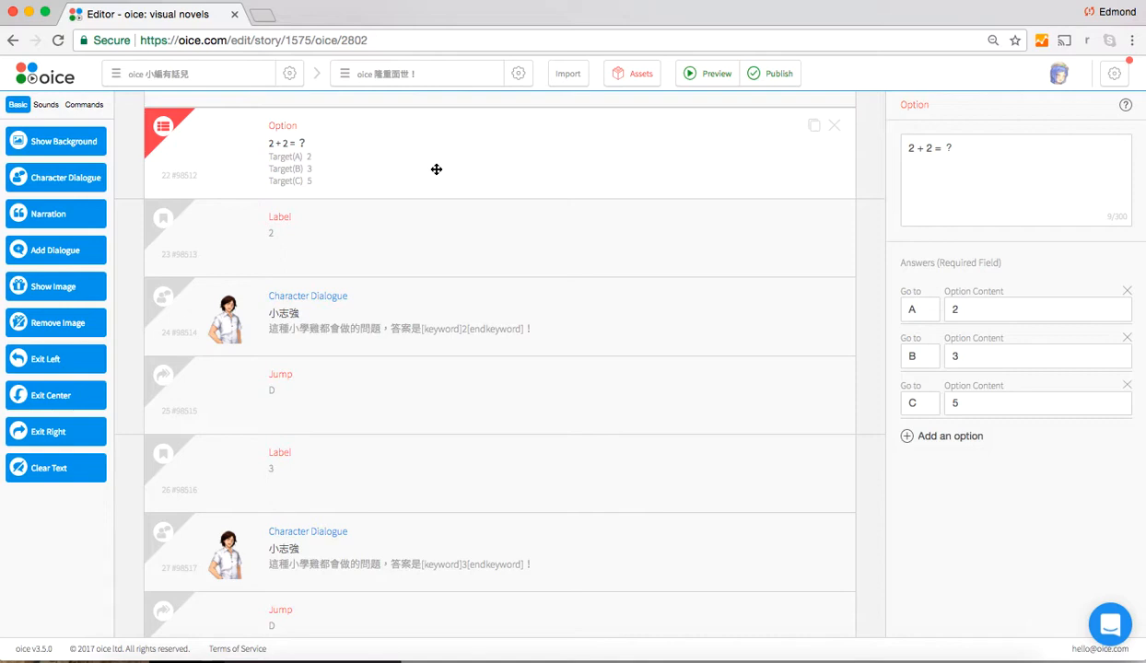
click(969, 407)
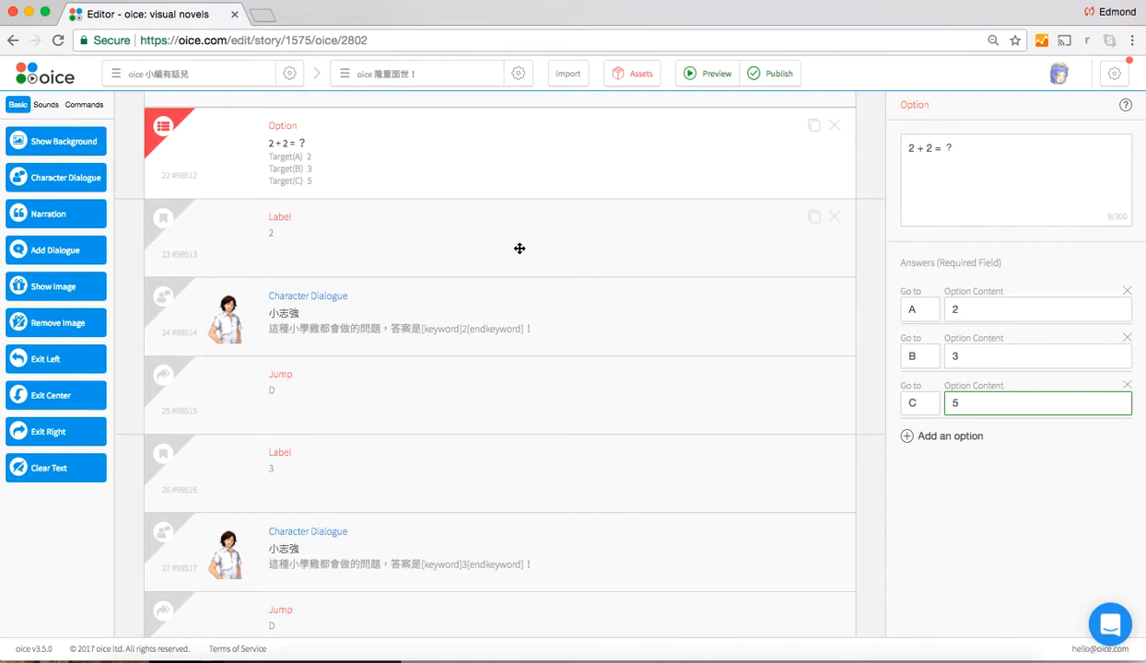
click(476, 167)
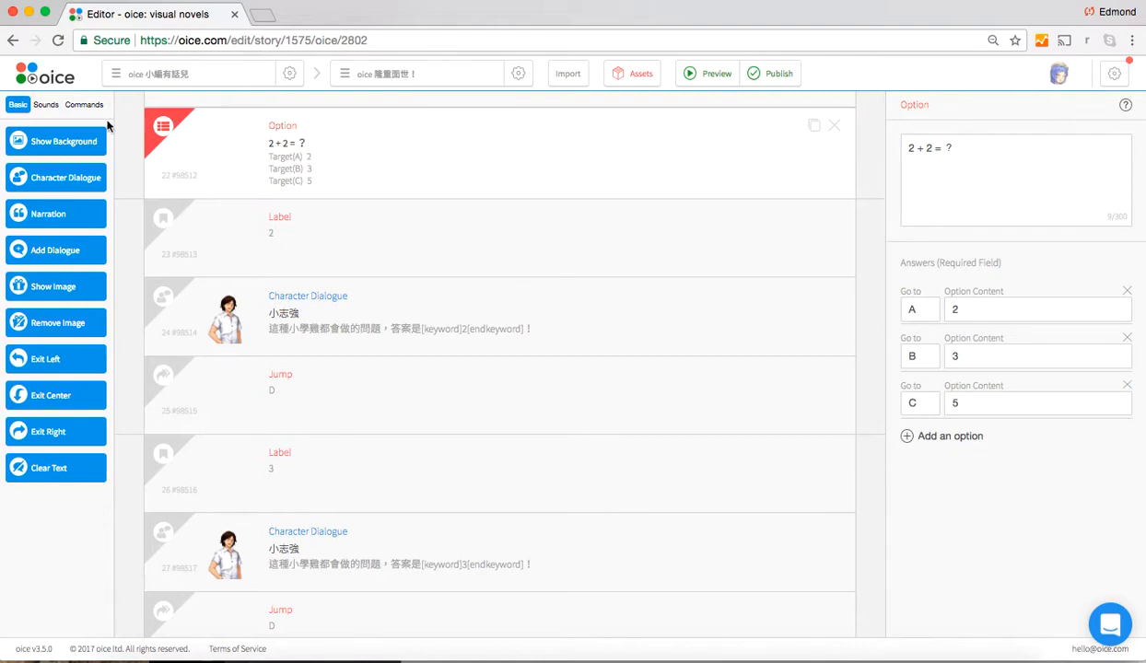
Look through the Basic, Sounds and Commands block categories, ending with the Commands blocks shown
click(84, 104)
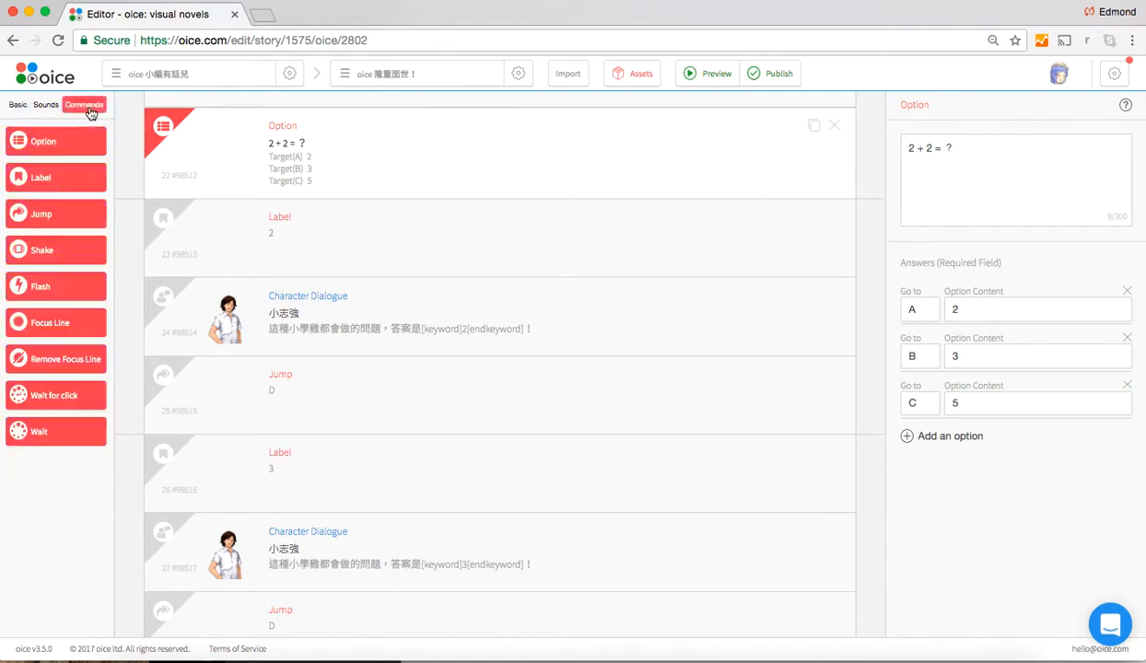
click(18, 105)
click(46, 105)
click(84, 106)
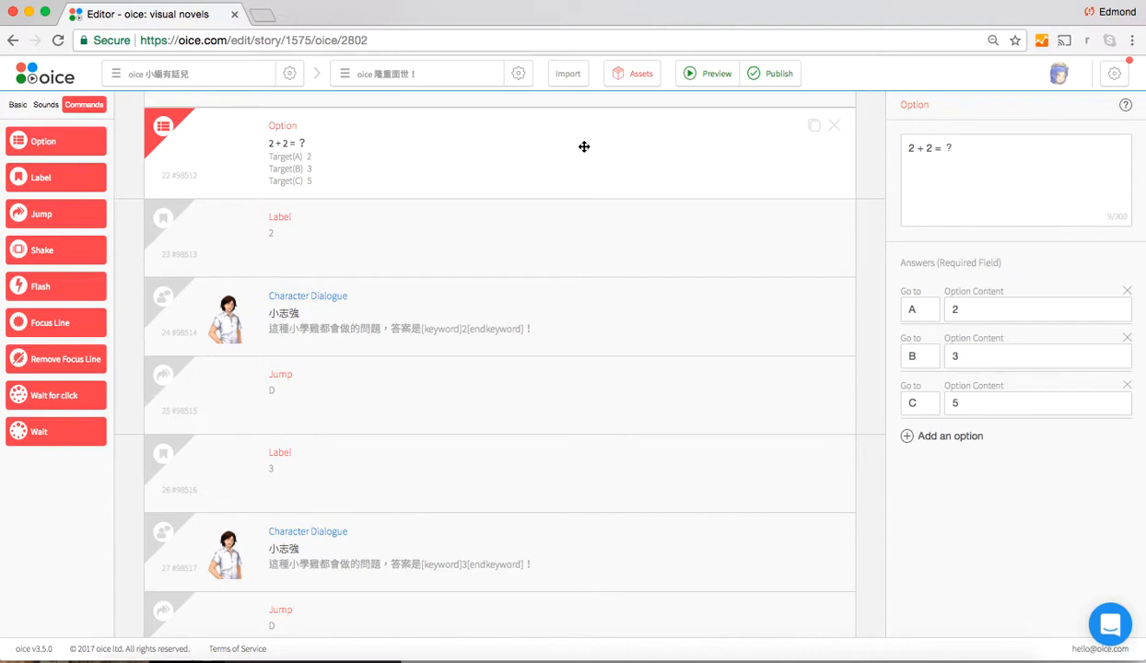
Examine the Option block's question text and the option content of its three answers
click(1006, 162)
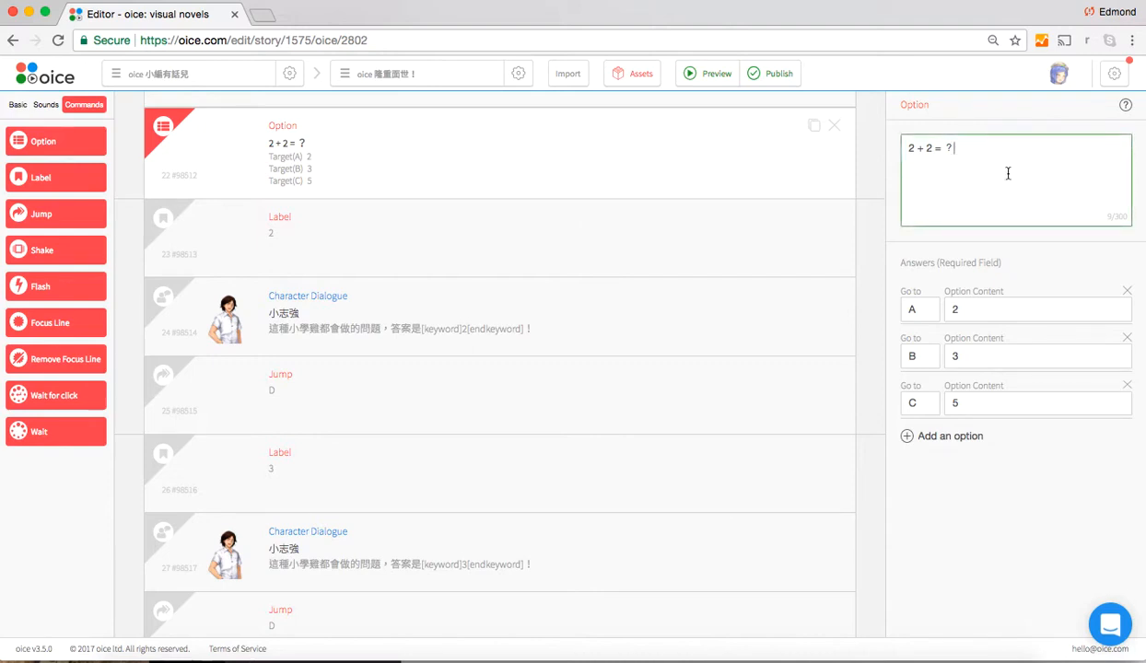
drag(1005, 158, 894, 150)
click(972, 150)
drag(969, 147, 911, 147)
click(950, 301)
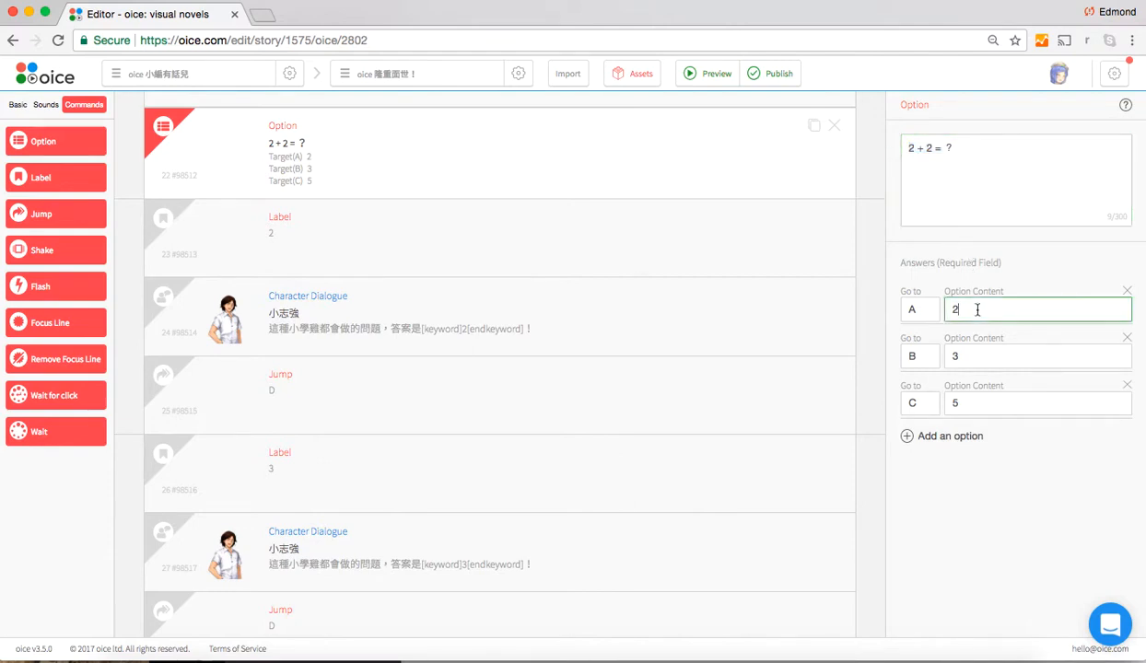
scroll(977, 316, down, 1)
click(972, 360)
click(951, 403)
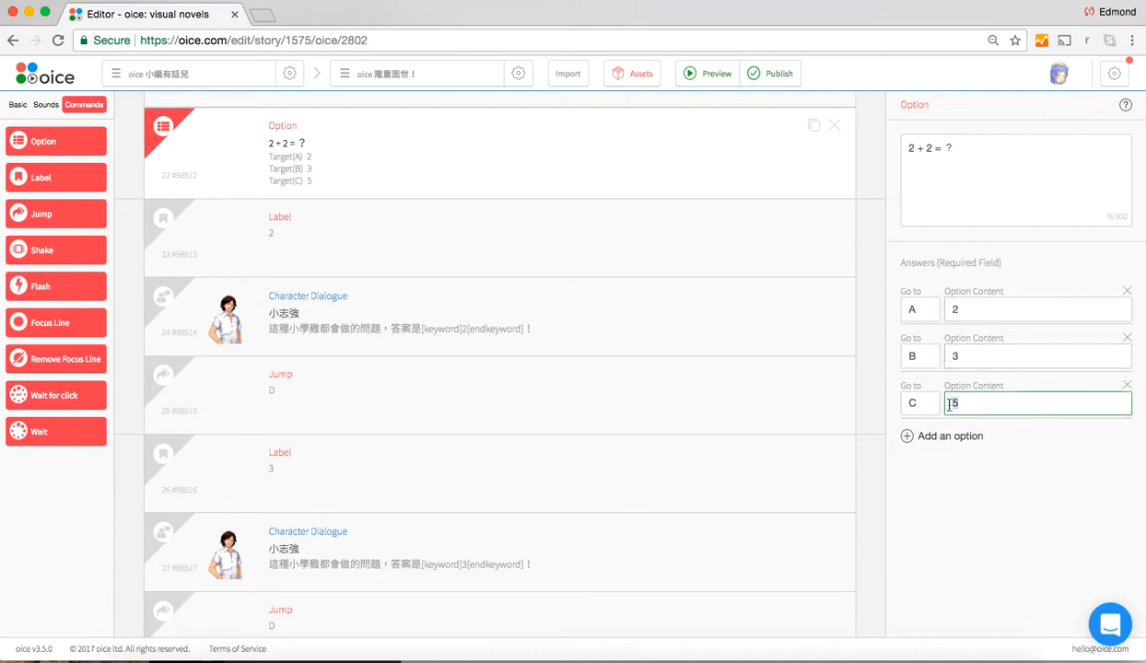
Examine how each answer of the Option block pairs its content with a Go to target
click(918, 311)
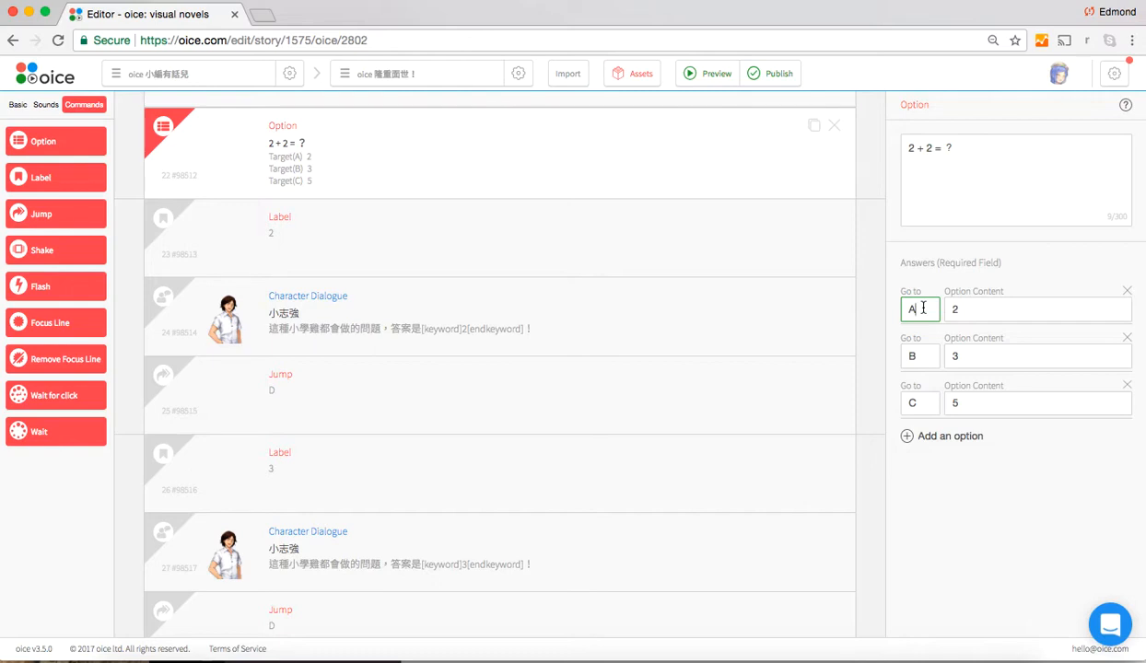
click(1002, 309)
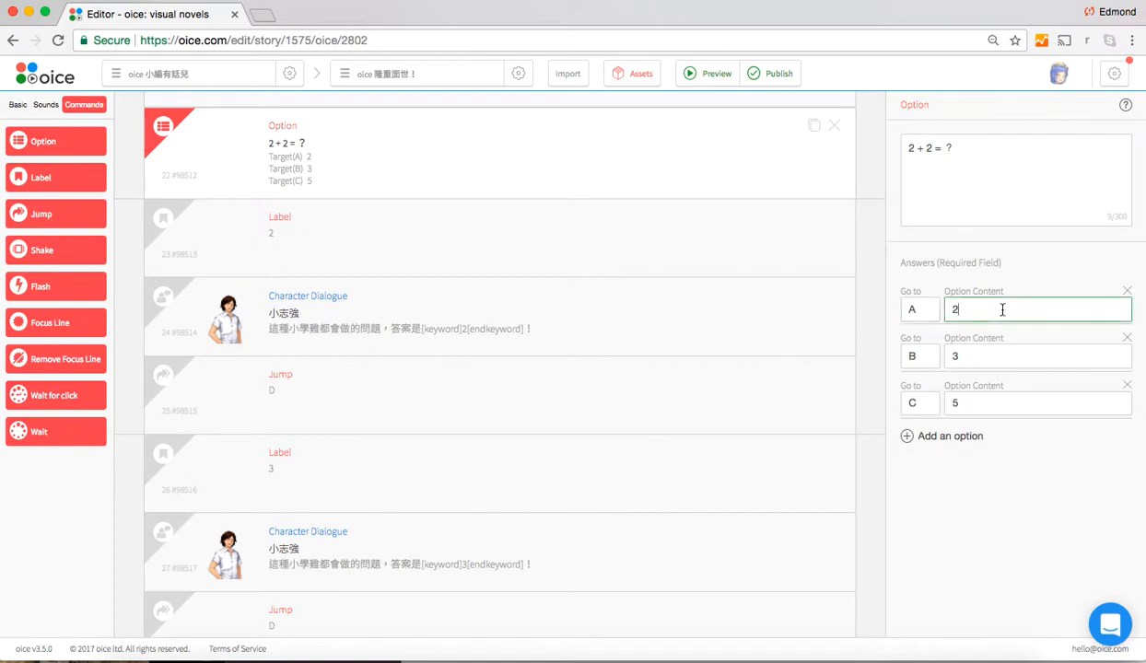
click(924, 315)
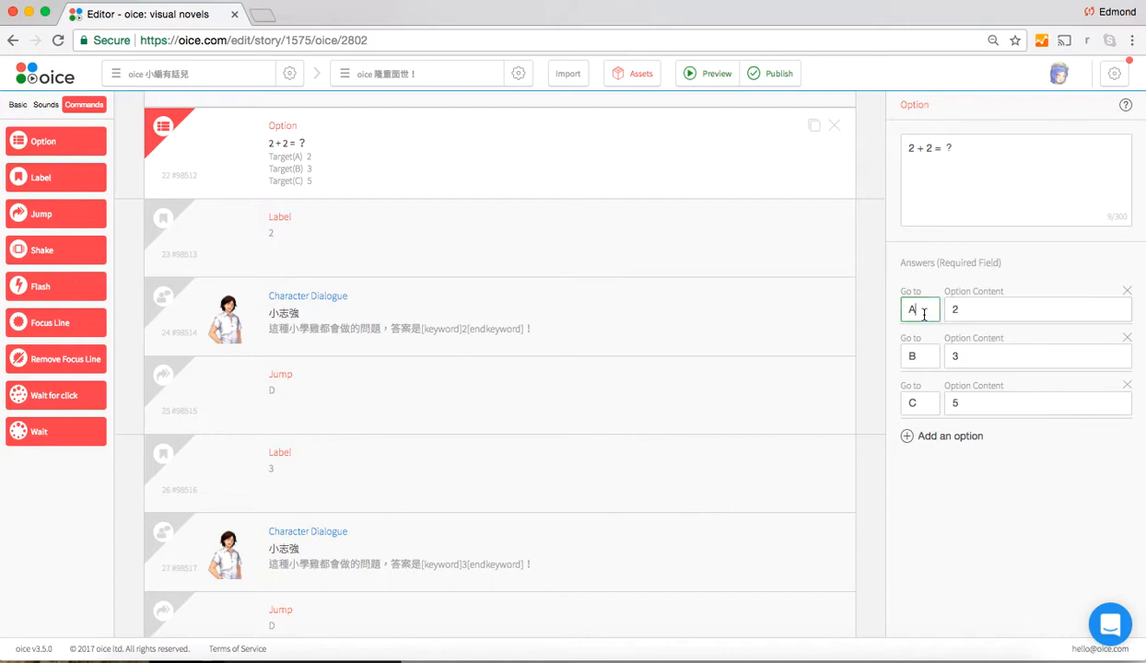
click(987, 359)
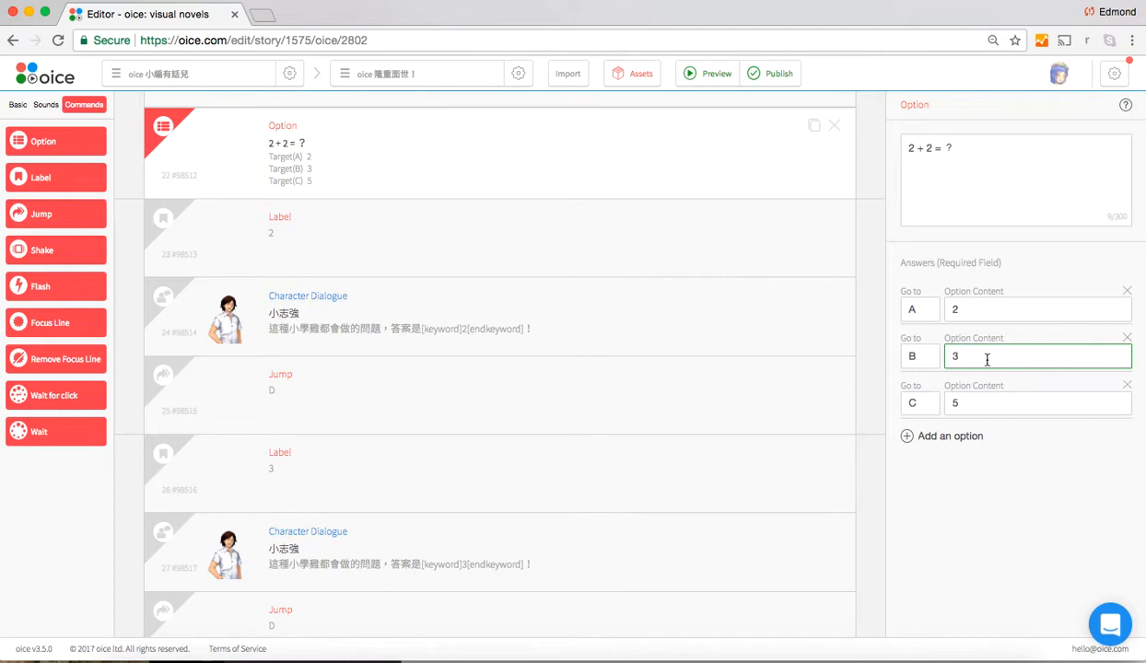
click(918, 356)
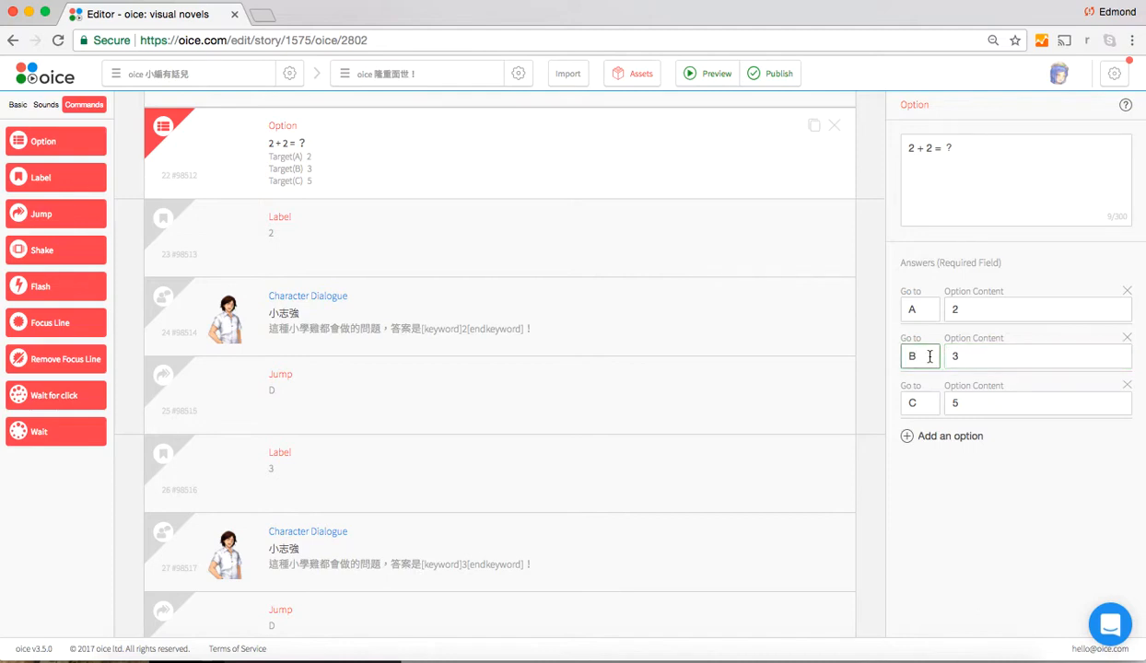
click(991, 404)
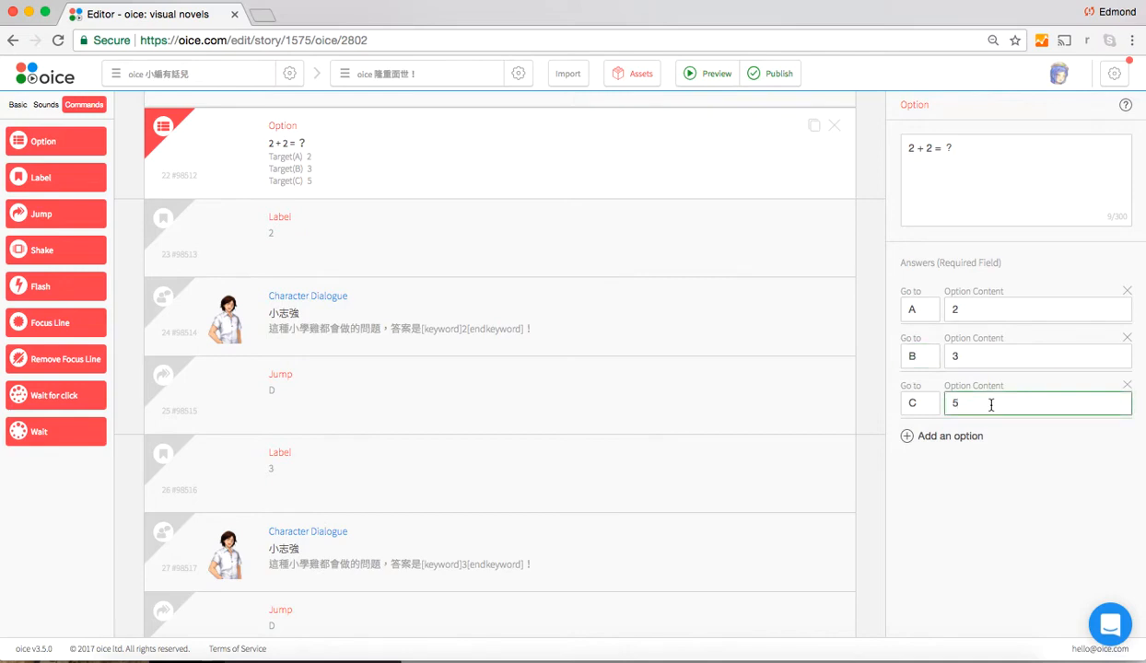
click(924, 403)
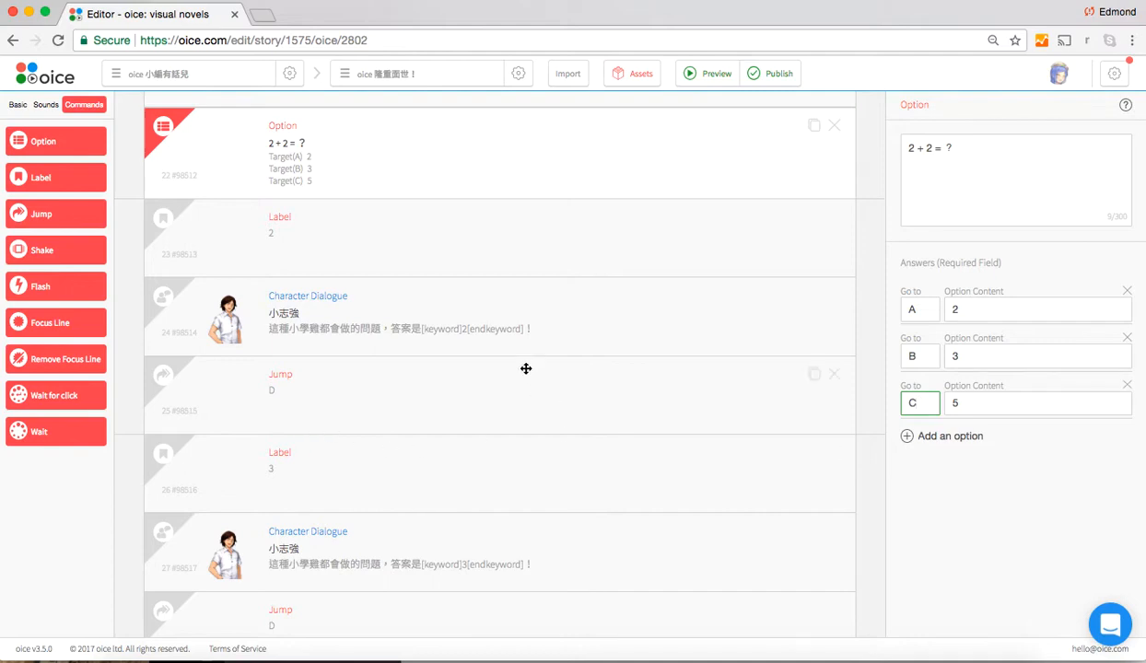
Compare the first answer's Go to target with the text of the Label block described as 2, and inspect the dialogue that follows it
scroll(521, 349, up, 1)
scroll(520, 348, up, 1)
scroll(520, 348, down, 1)
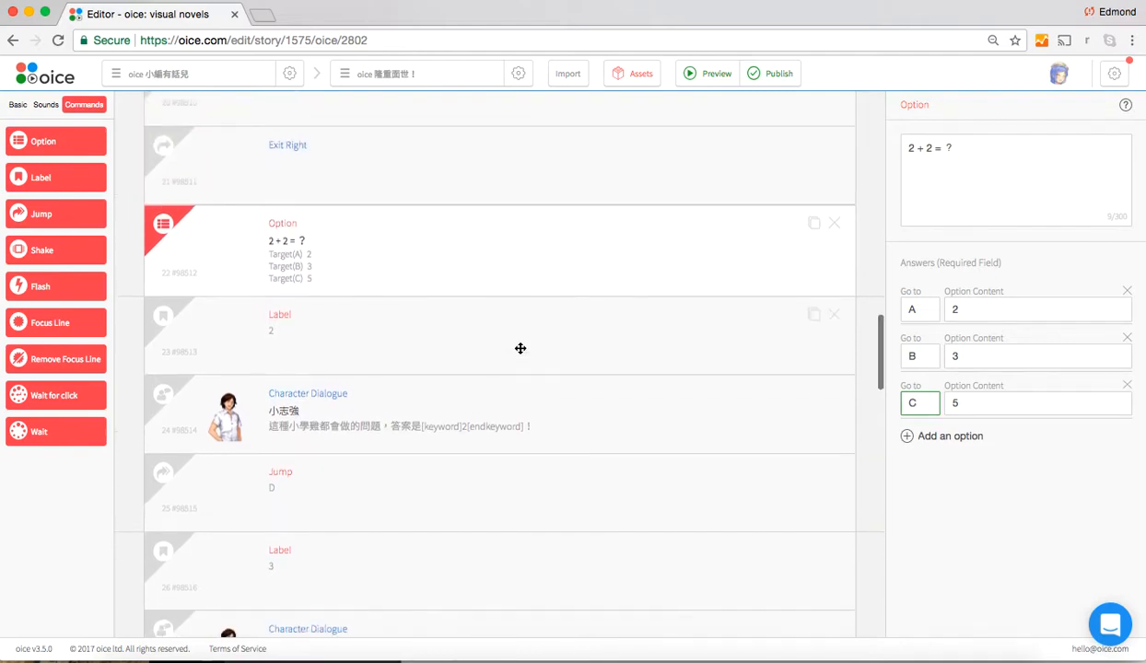
click(506, 251)
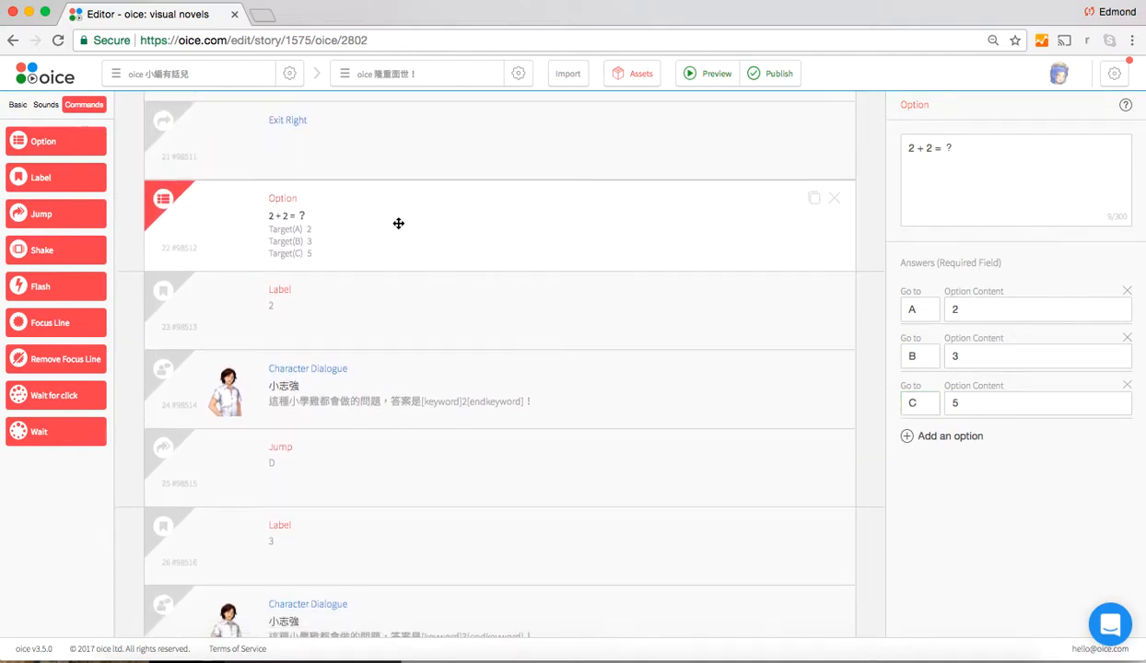
click(401, 310)
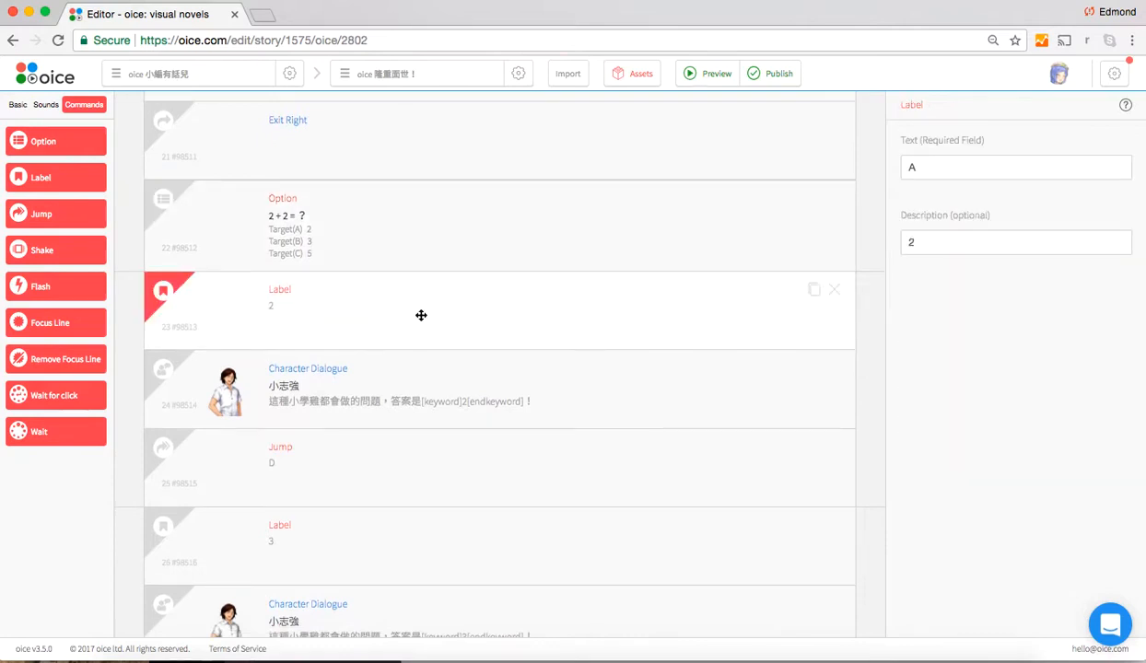
click(933, 158)
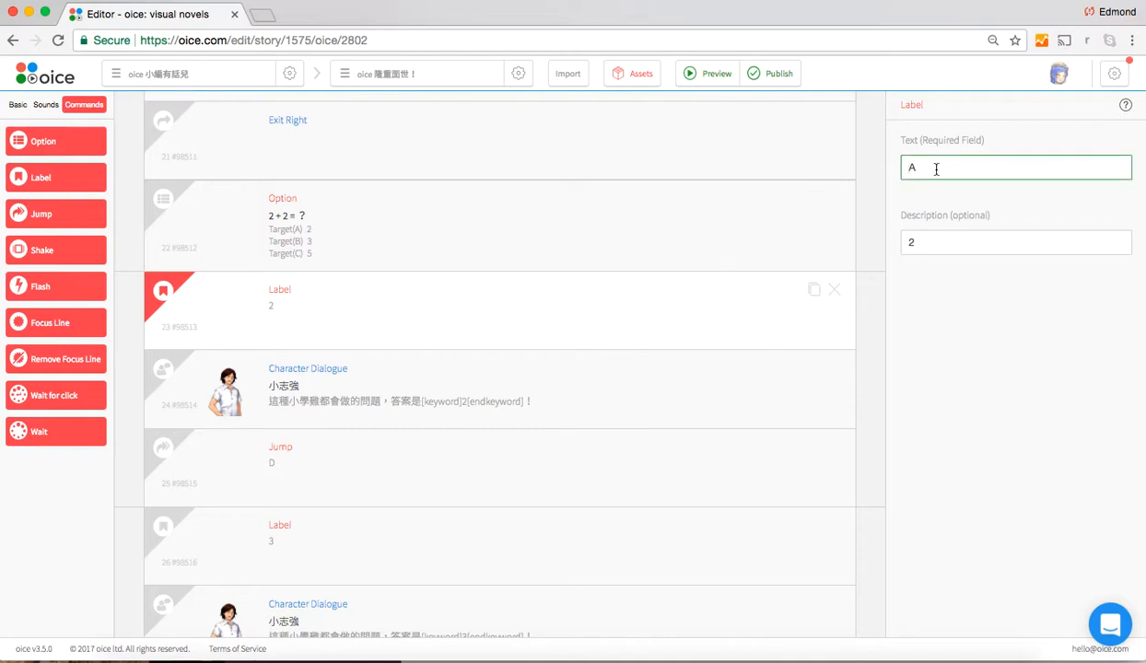
click(475, 223)
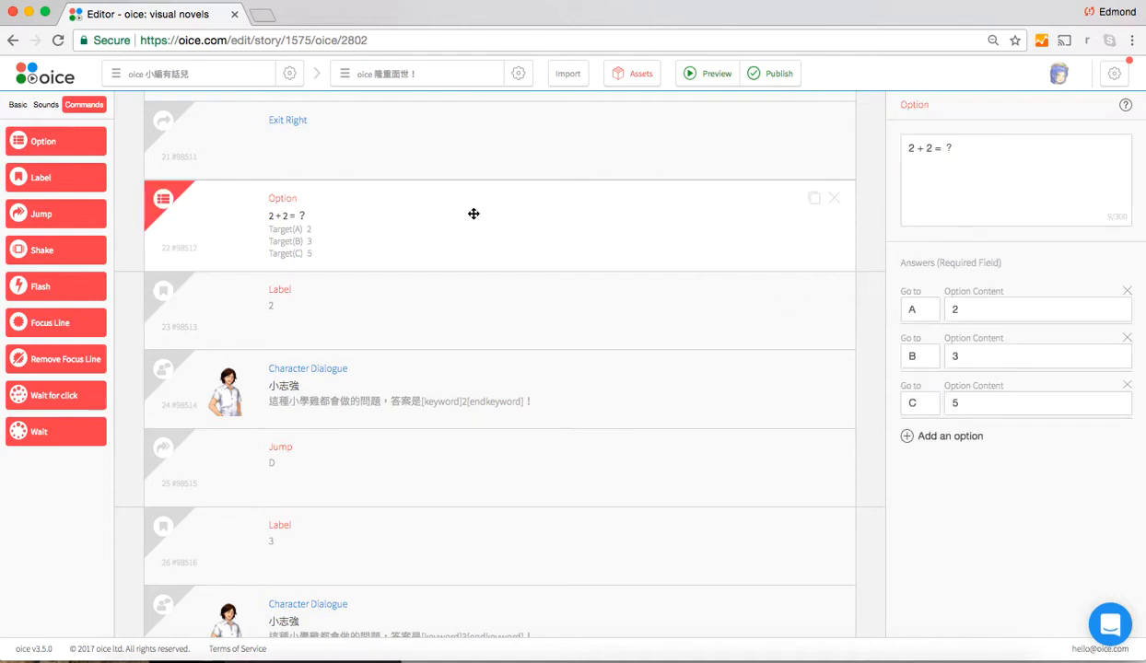
click(301, 323)
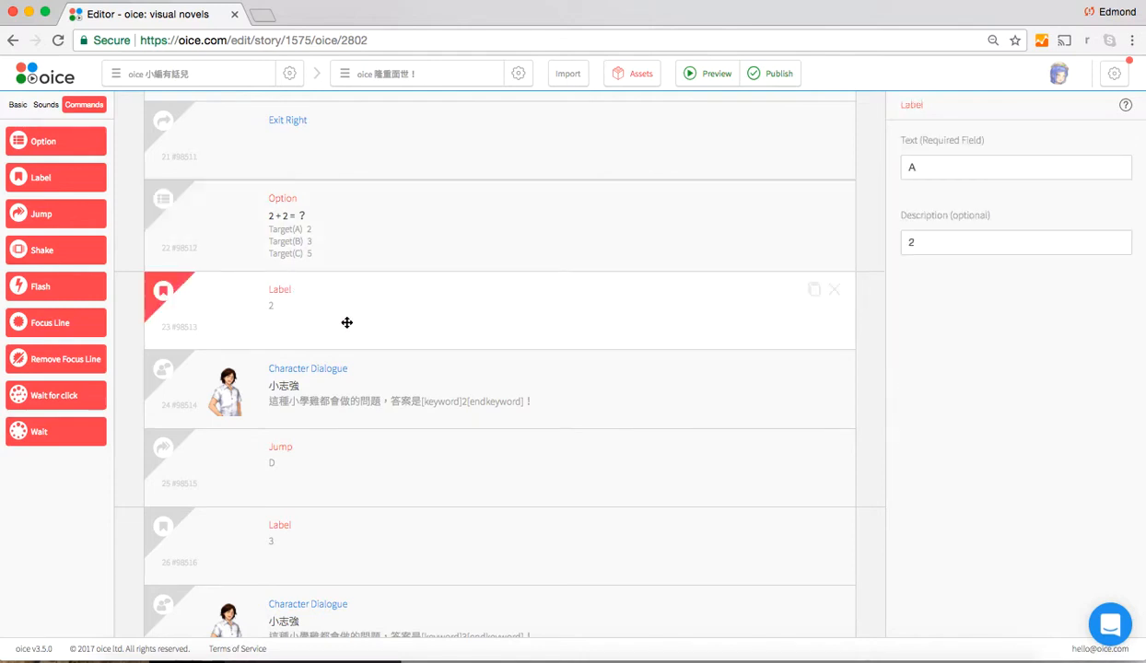
scroll(341, 369, down, 3)
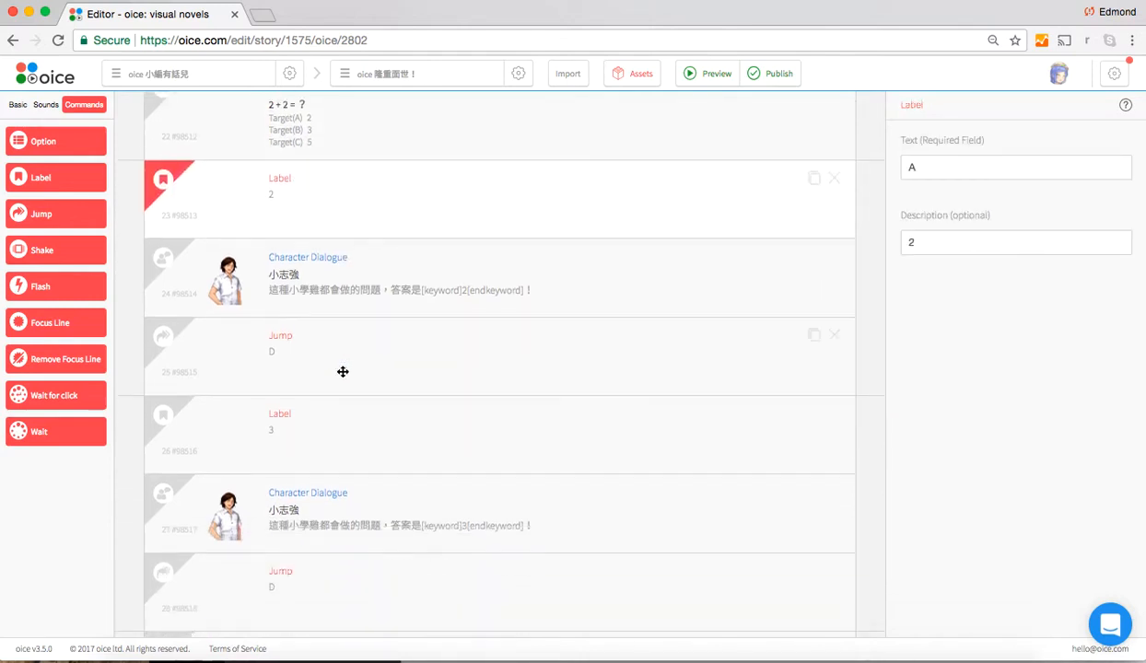
click(364, 284)
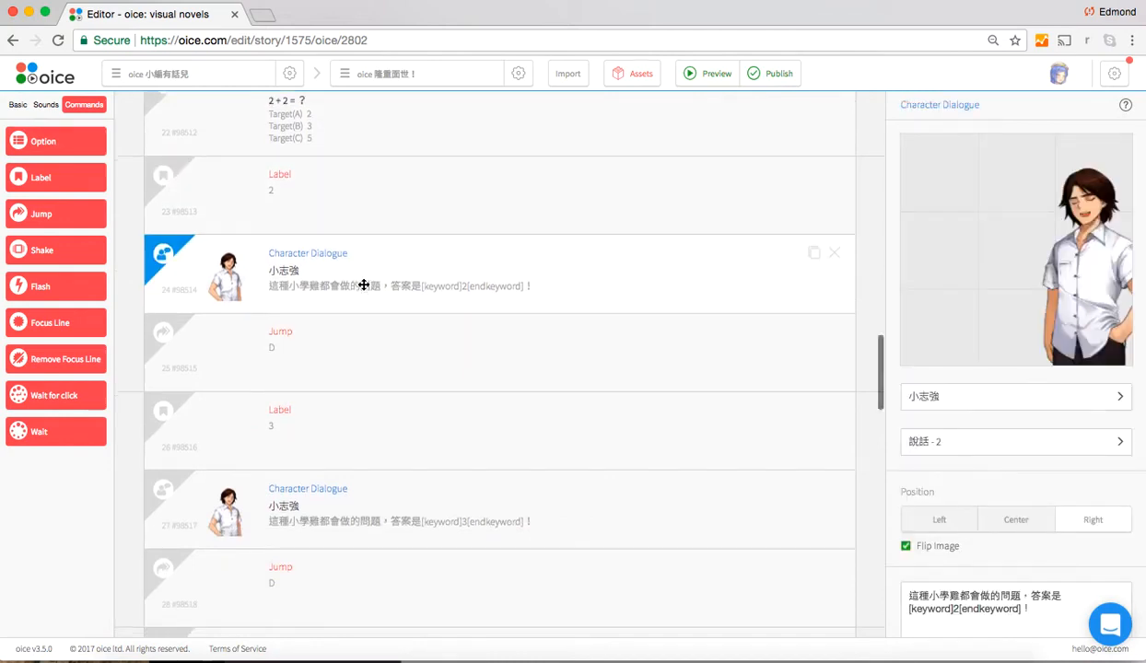
Compare the second answer's Go to target in the Option block with the text of the Label block described as 3
scroll(366, 284, up, 2)
click(378, 165)
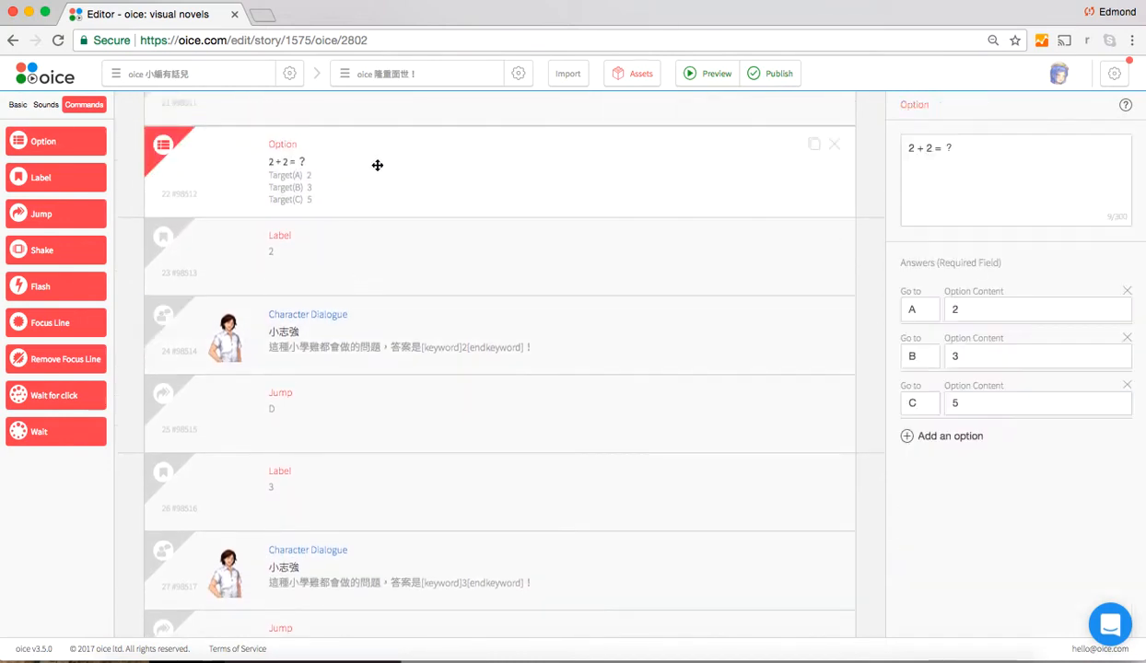
click(930, 356)
scroll(547, 386, down, 3)
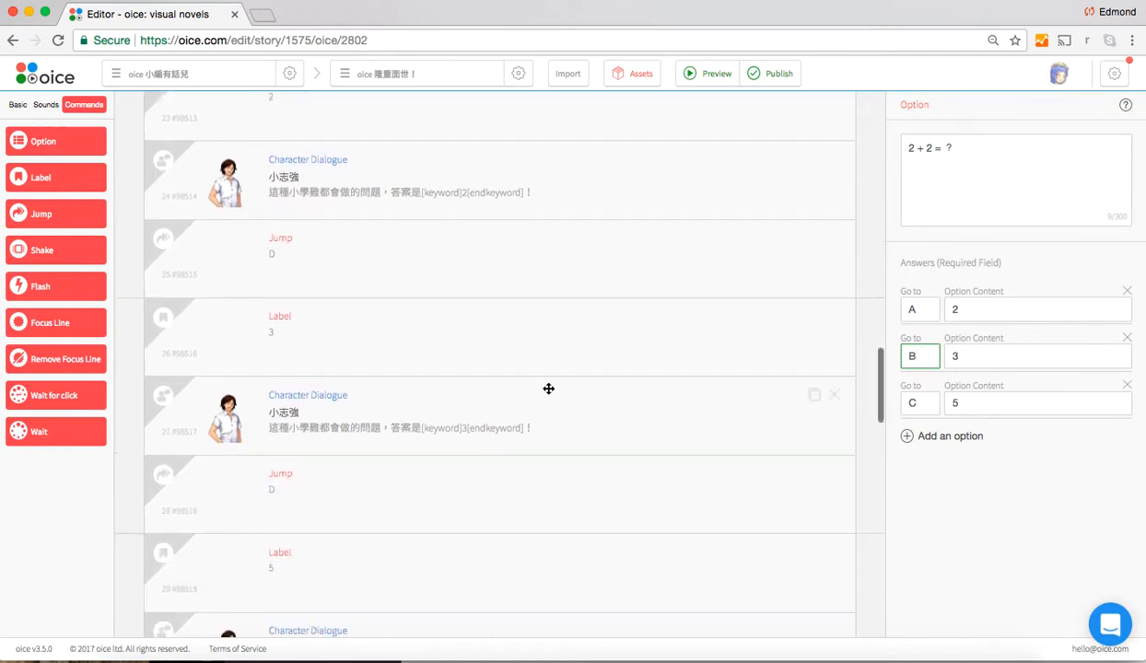
click(462, 346)
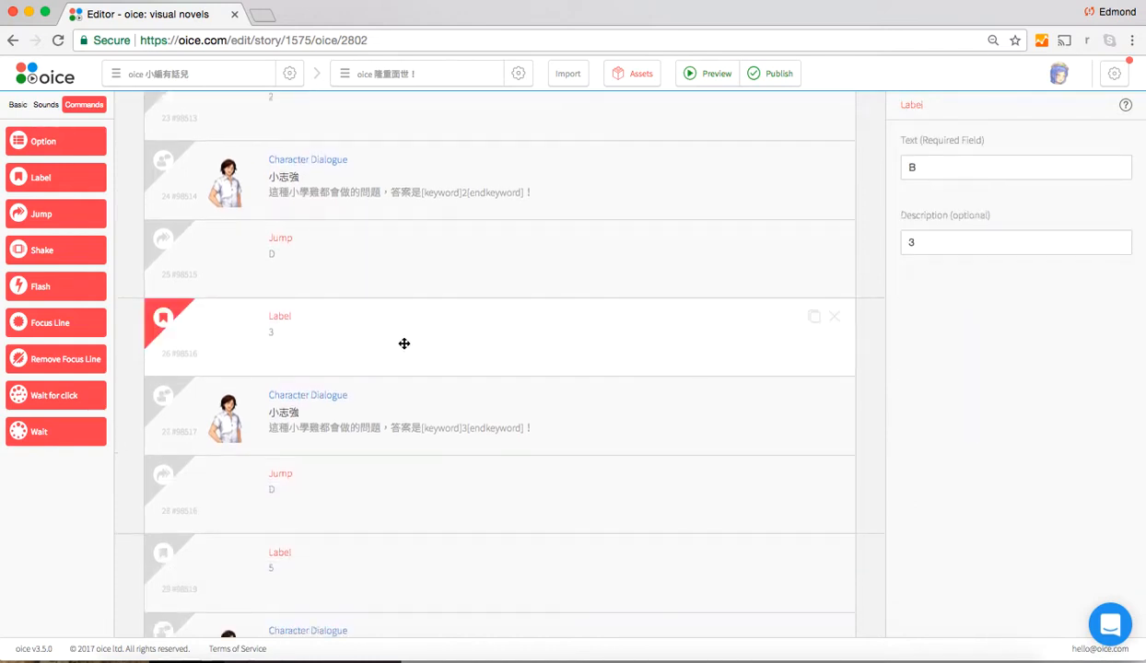
click(924, 168)
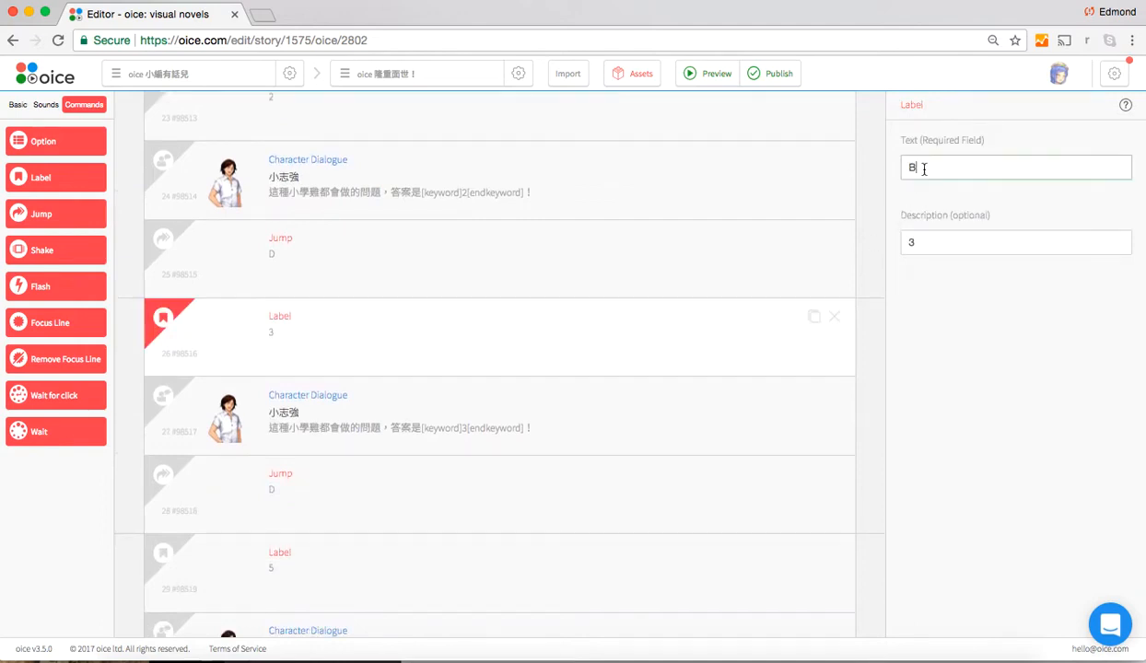
click(446, 346)
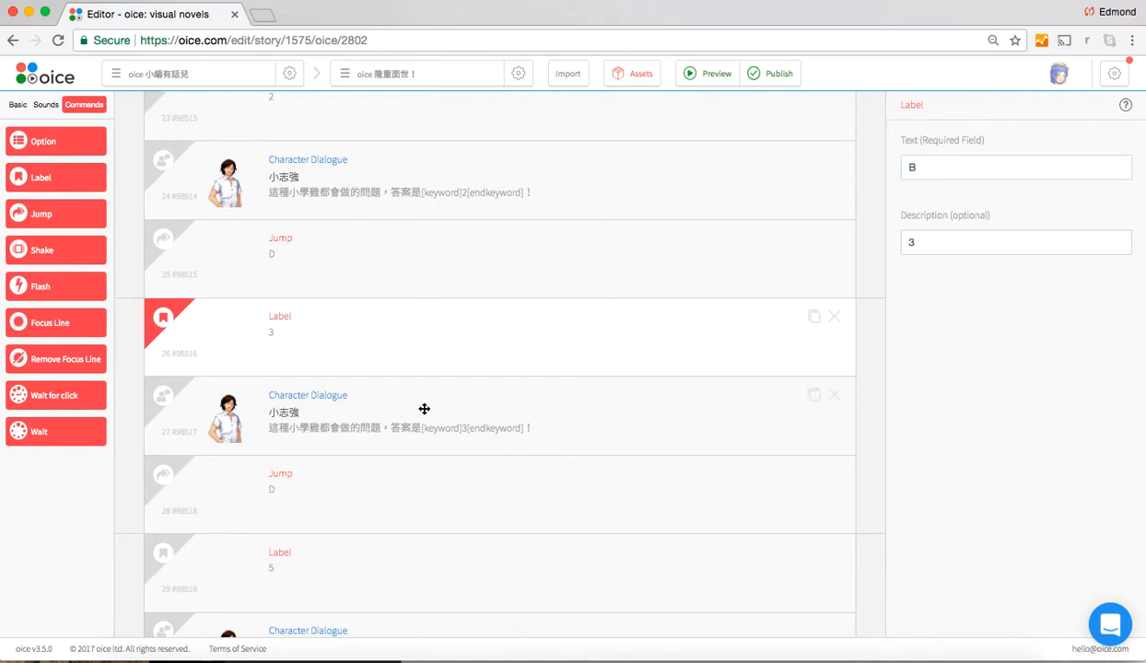
Inspect the dialogue after the Label described as 3, and retrace the Option block's first answer to the Label described as 2 and its dialogue
click(470, 416)
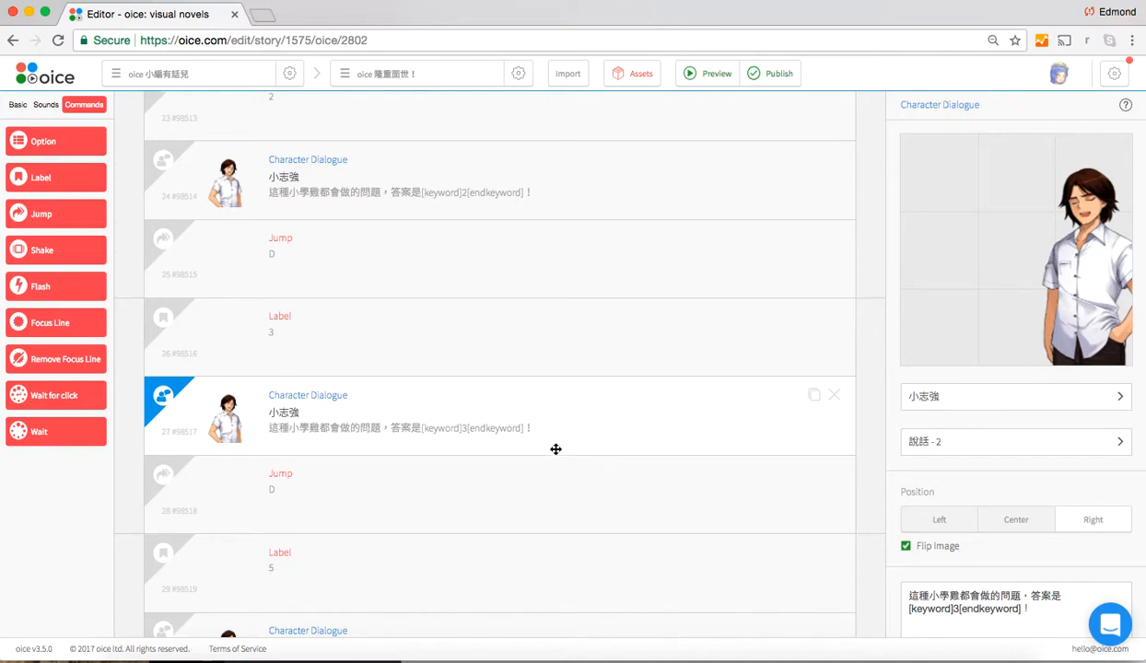
scroll(556, 450, up, 3)
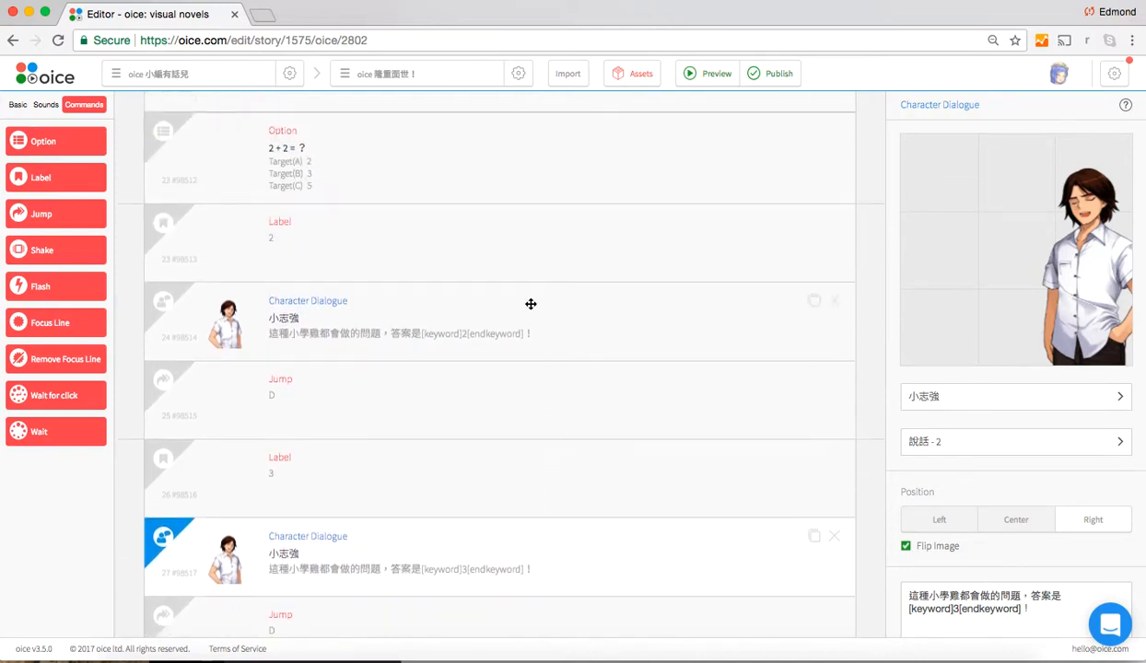
click(458, 180)
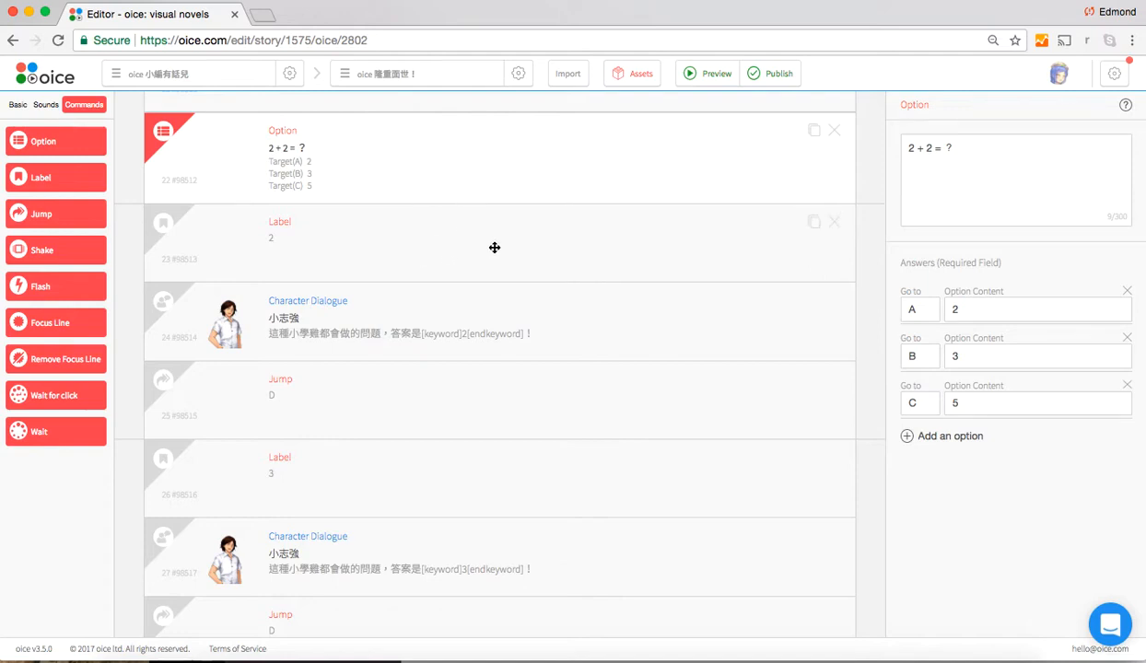
scroll(494, 246, down, 1)
click(446, 217)
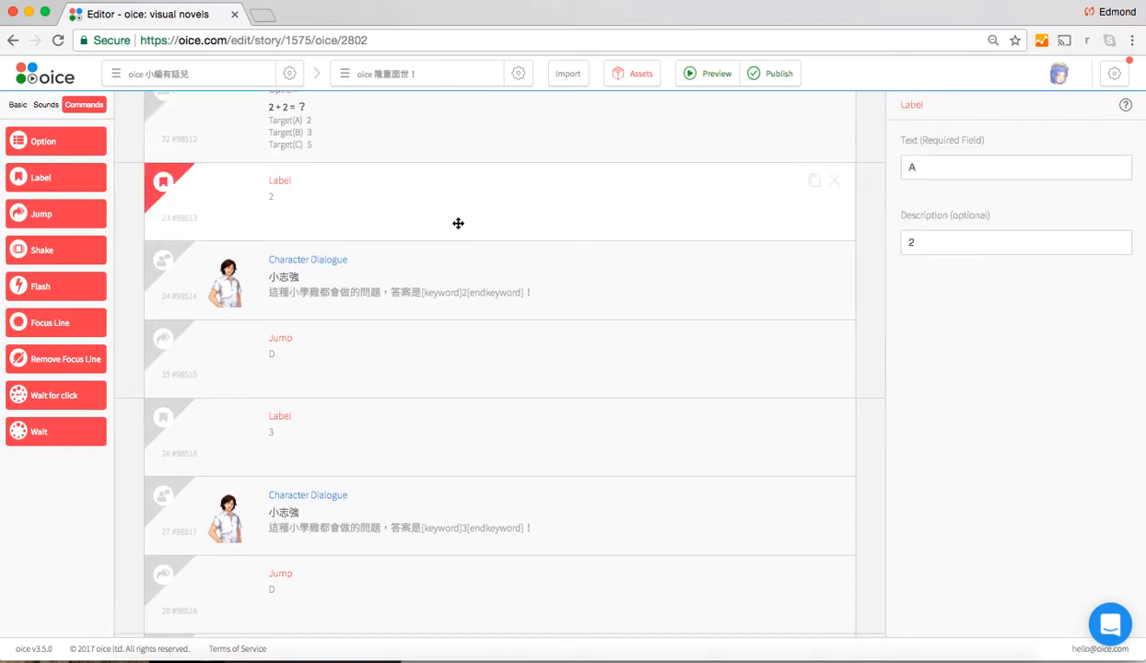
click(448, 282)
click(506, 197)
click(474, 274)
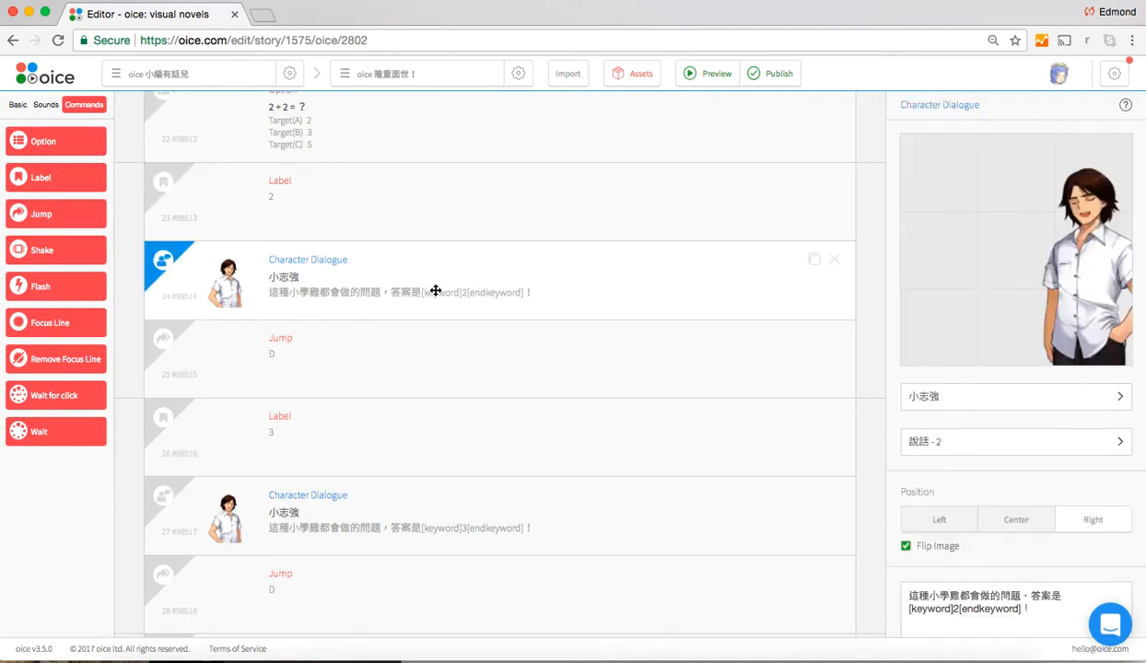
Examine the target of the Jump block that closes the first answer's branch, along with the dialogue just before it
click(424, 353)
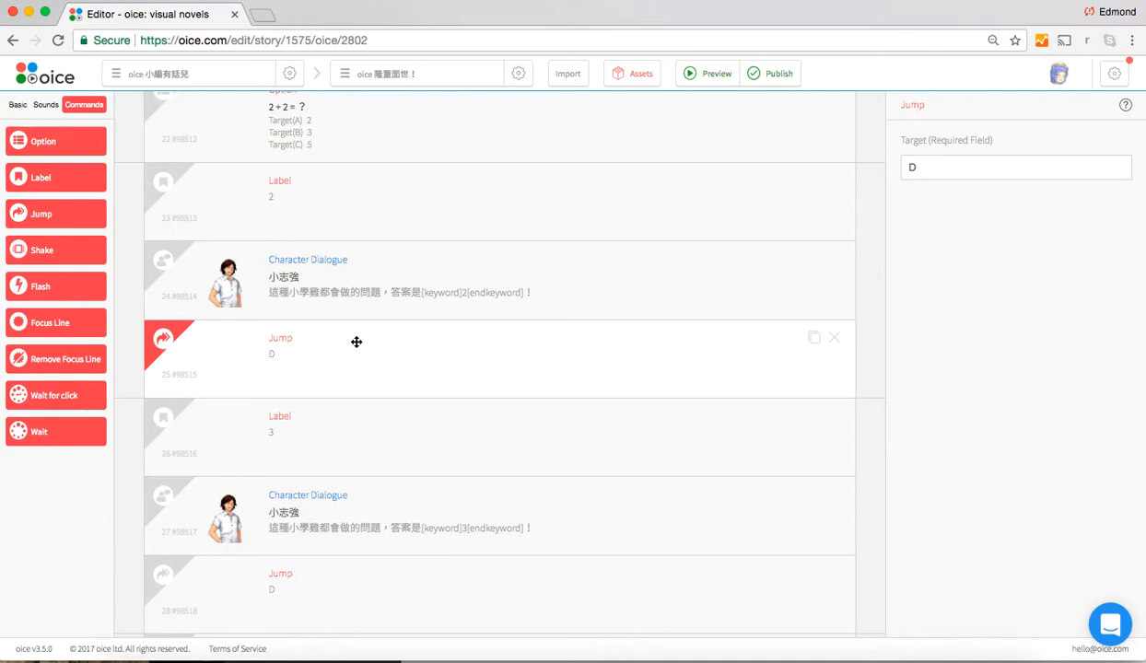
scroll(416, 490, down, 3)
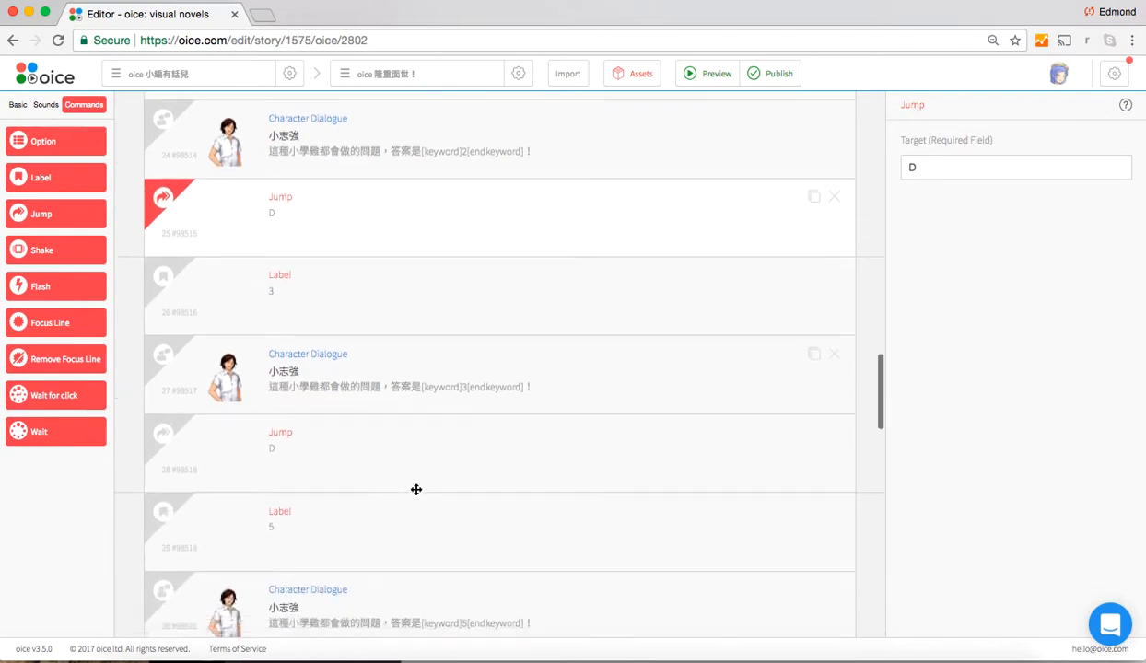
scroll(416, 489, up, 2)
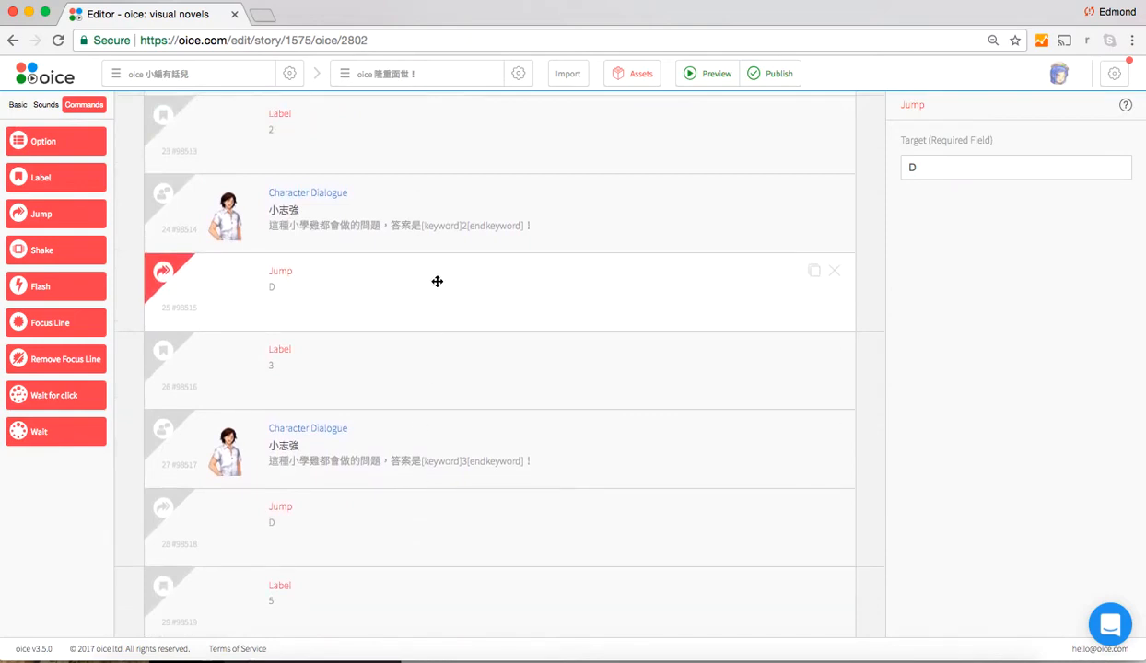
click(445, 222)
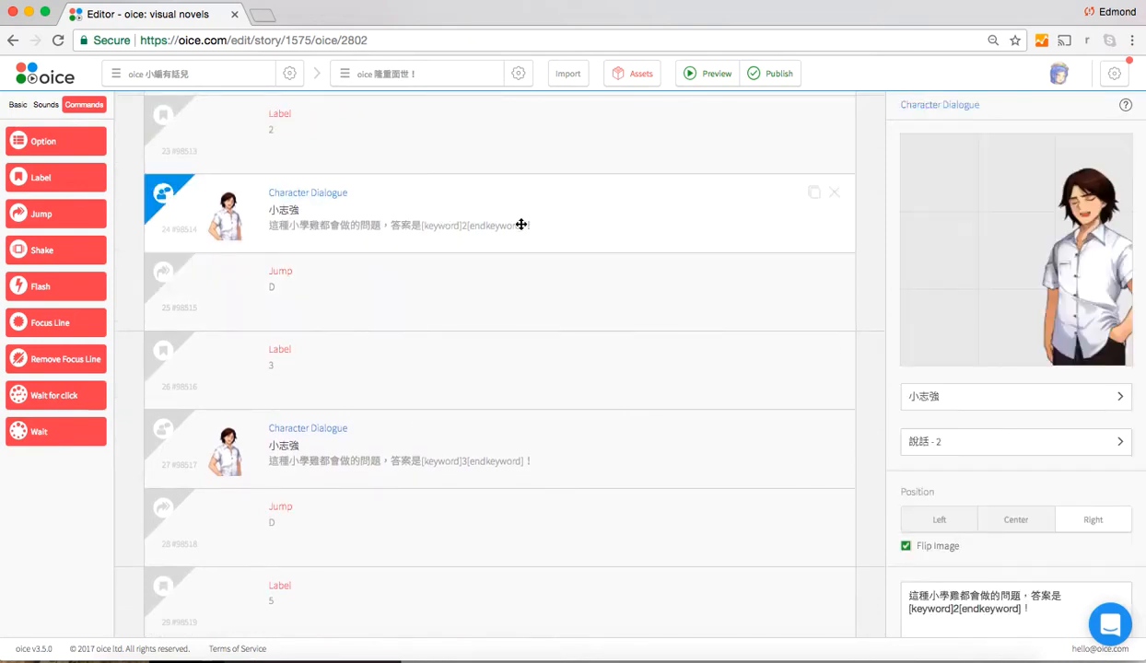
scroll(463, 225, up, 3)
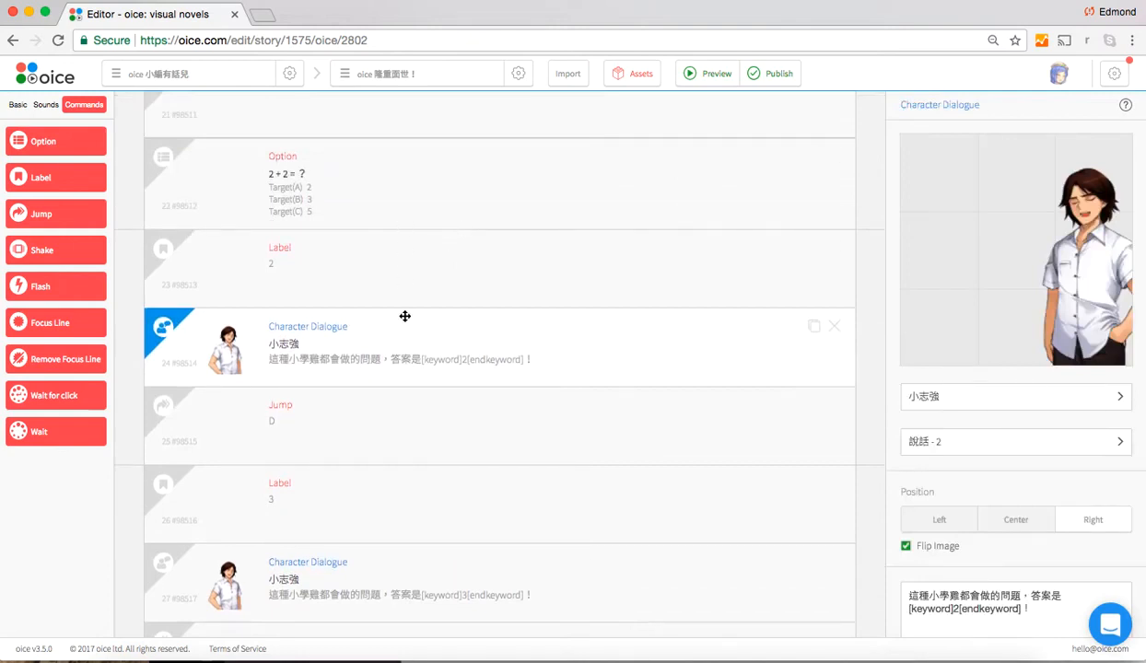
click(371, 414)
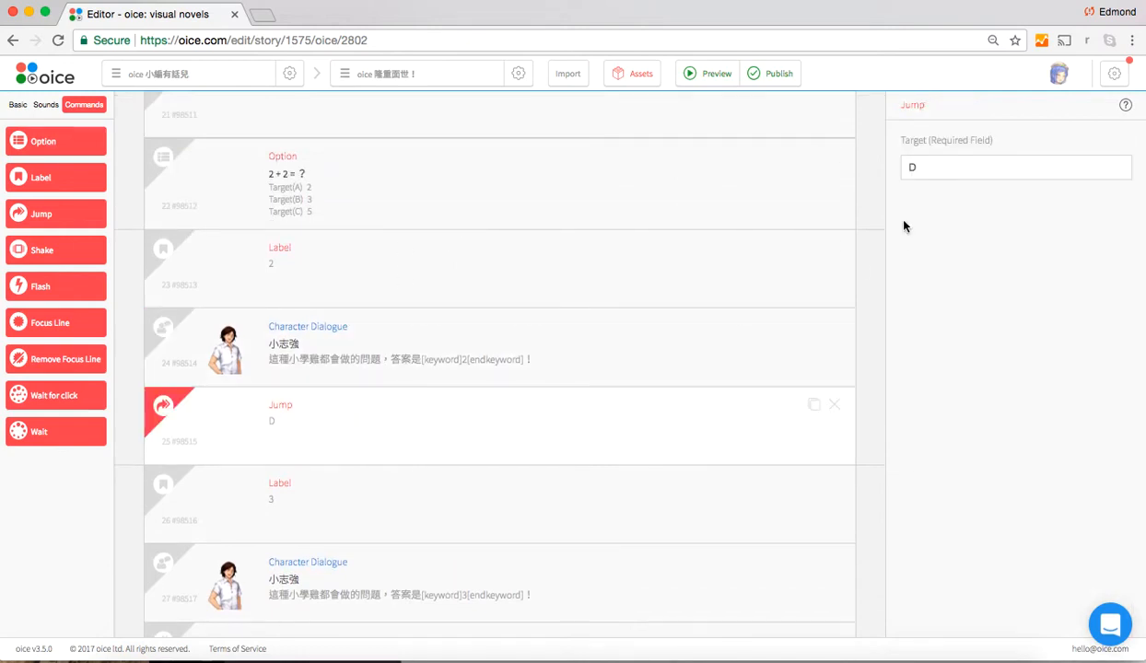
click(942, 166)
Trace the first answer's path from its Go to target in the Option block through its label and dialogue to the Jump block
scroll(535, 288, up, 2)
scroll(535, 288, up, 3)
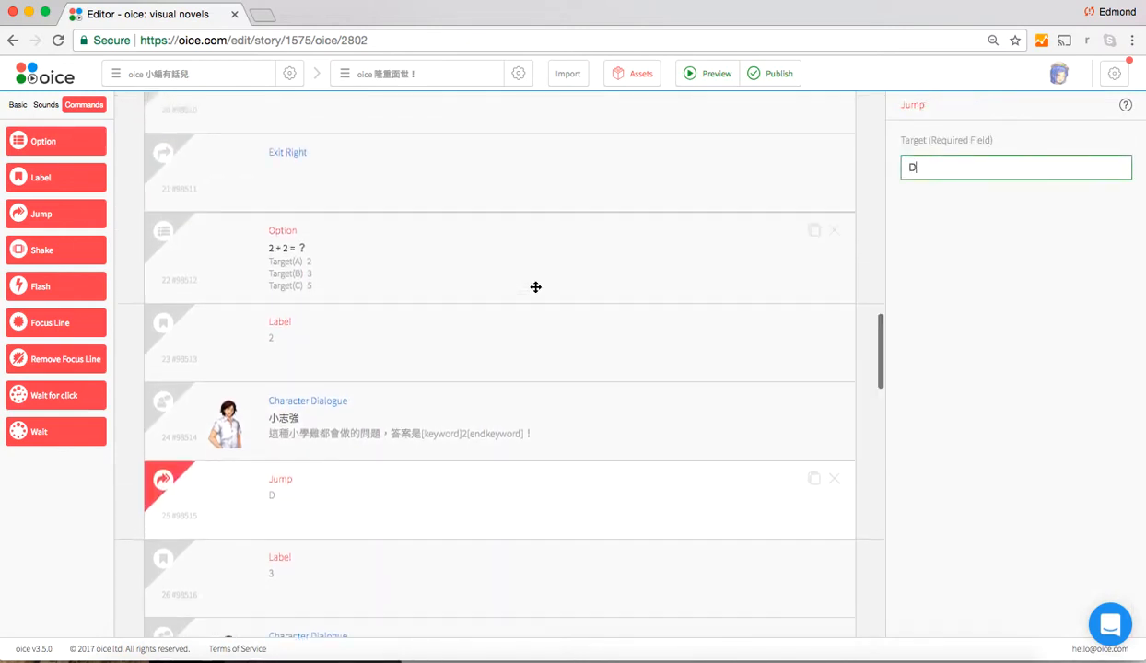
scroll(535, 288, down, 3)
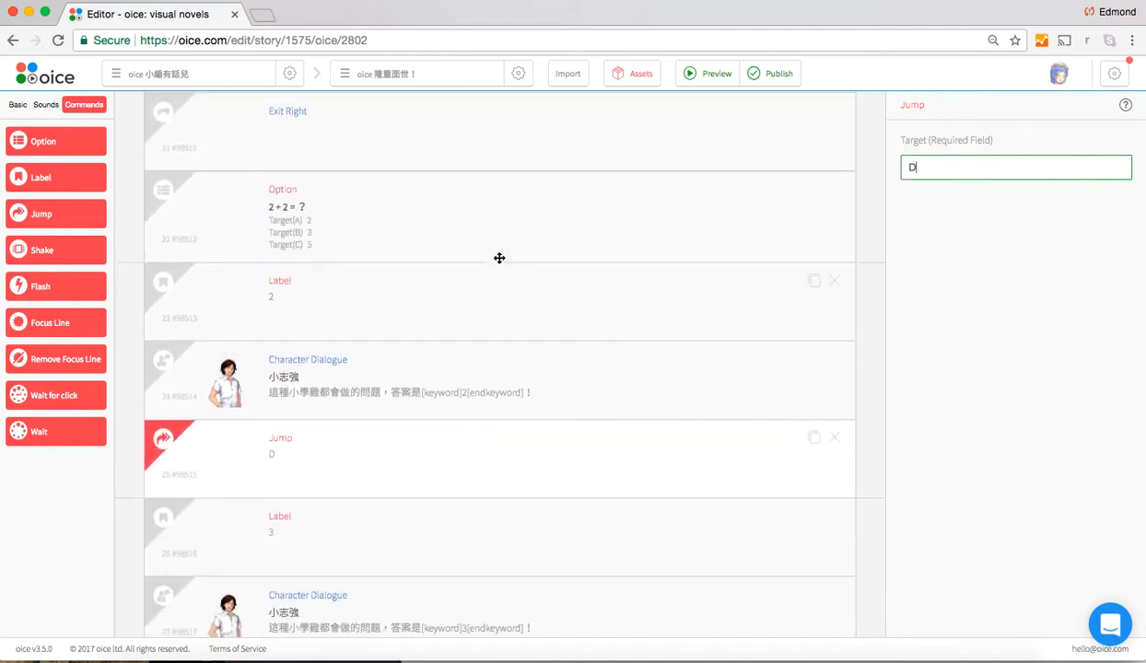
click(459, 237)
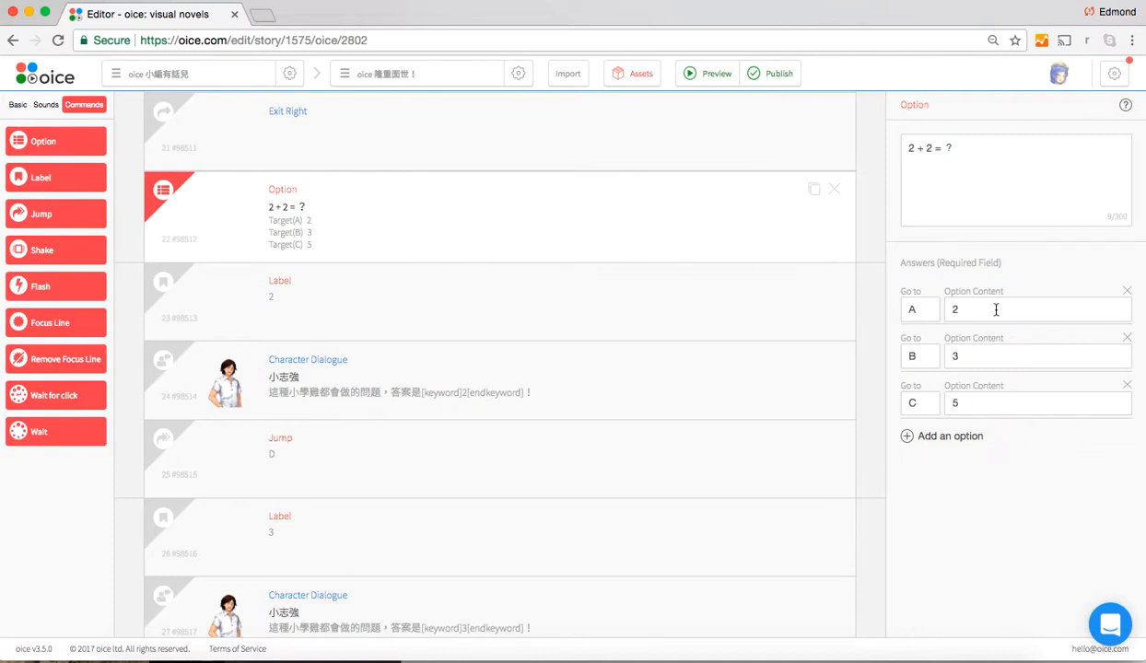
click(956, 309)
click(932, 308)
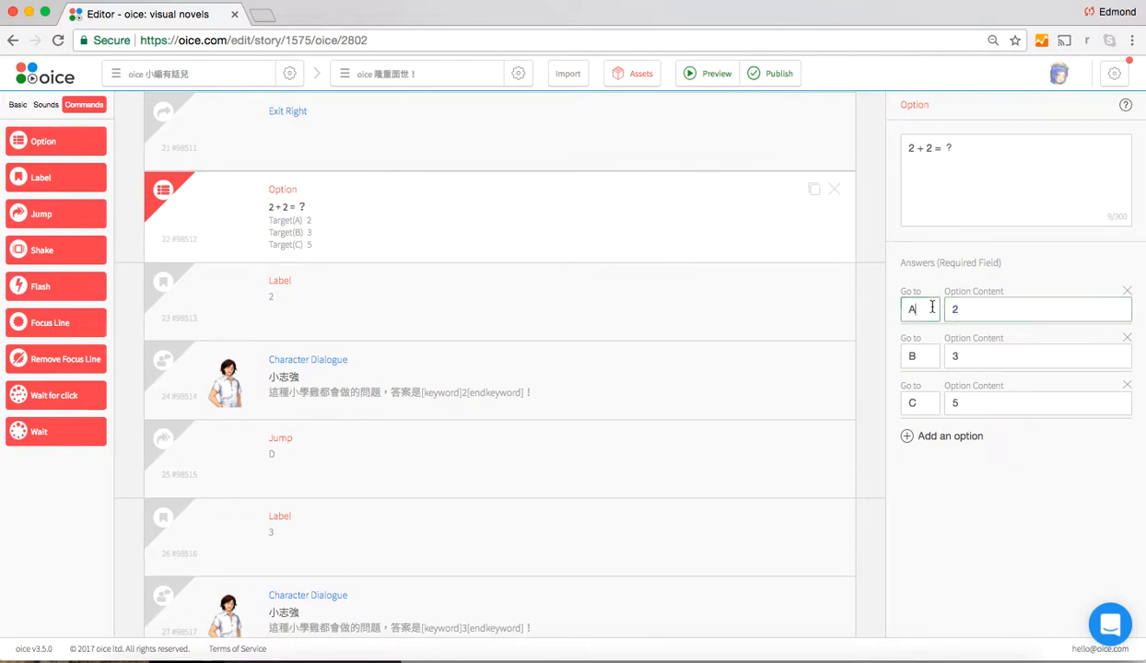
click(404, 323)
scroll(405, 385, down, 1)
scroll(404, 386, down, 2)
click(402, 225)
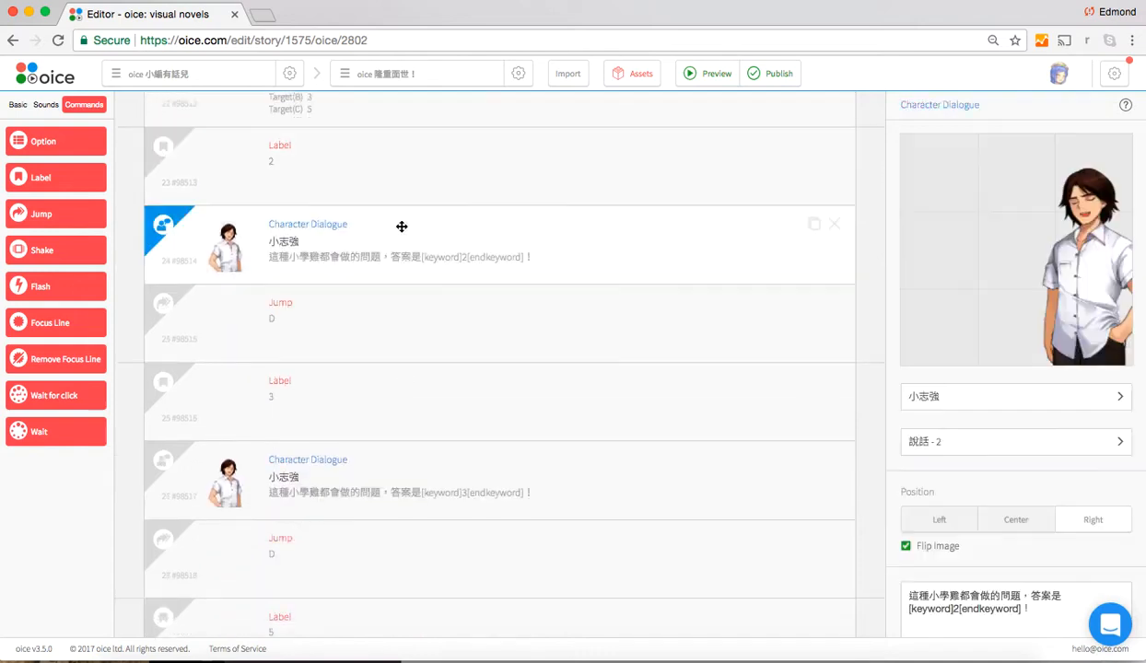
click(394, 327)
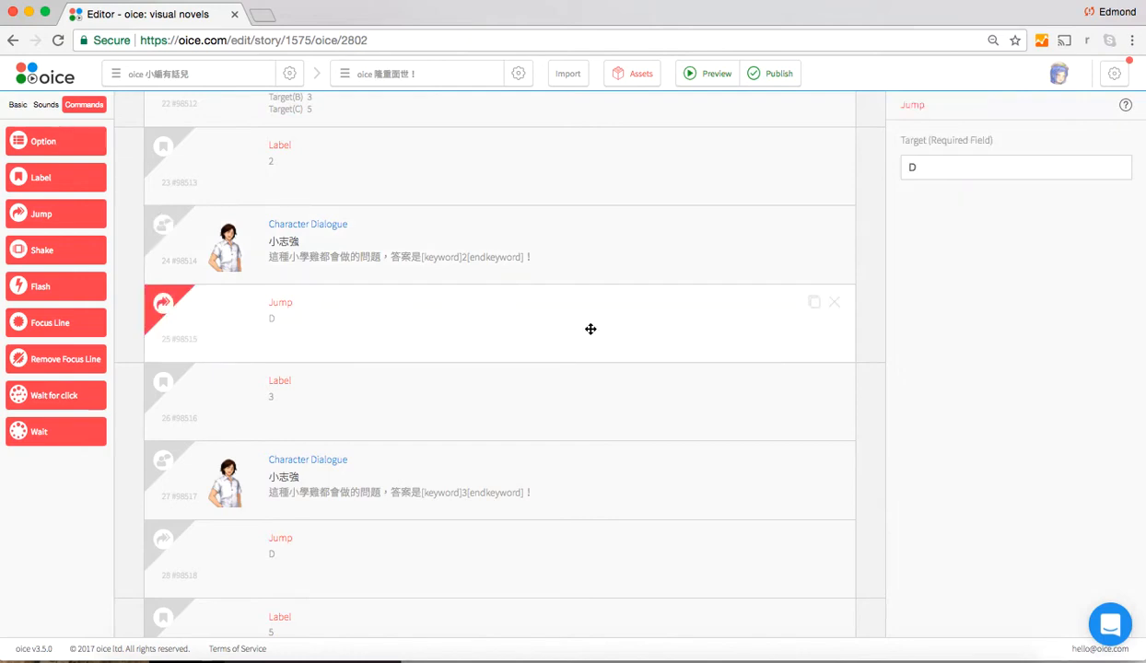
Examine the Jump block that closes the third answer's branch, just before the Label described as 繼續故事
scroll(239, 319, down, 1)
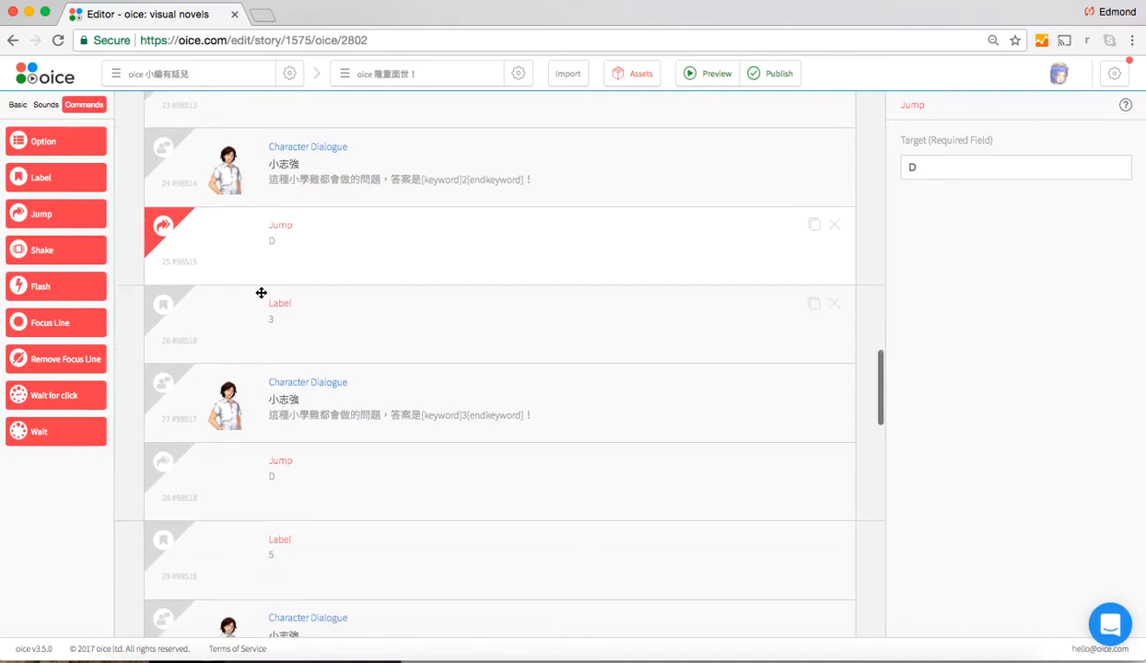
scroll(294, 451, down, 3)
scroll(294, 451, down, 3)
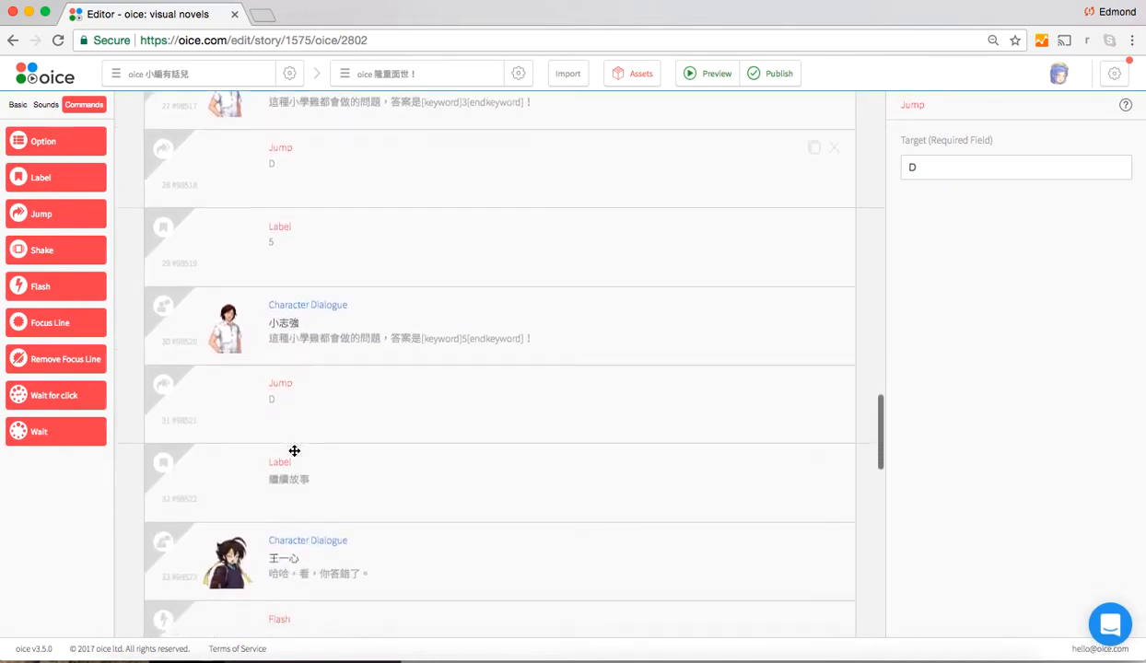
click(327, 387)
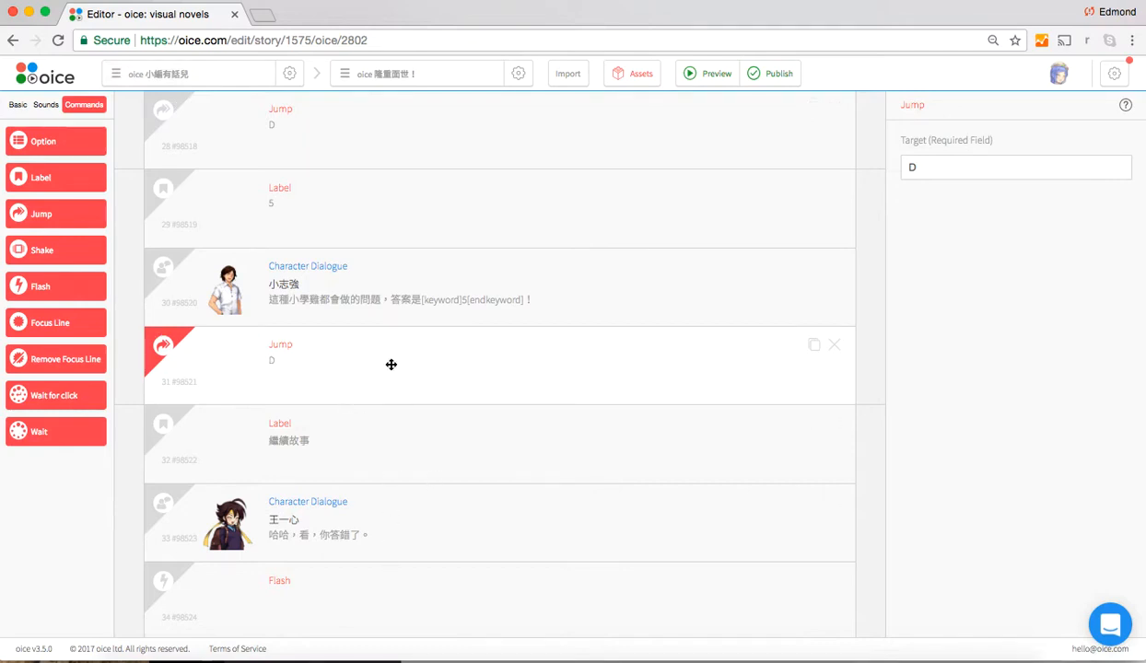
Review the first answer's branch again, from the Label described as 2 to the Jump block that ends it
scroll(391, 365, up, 3)
scroll(391, 365, up, 9)
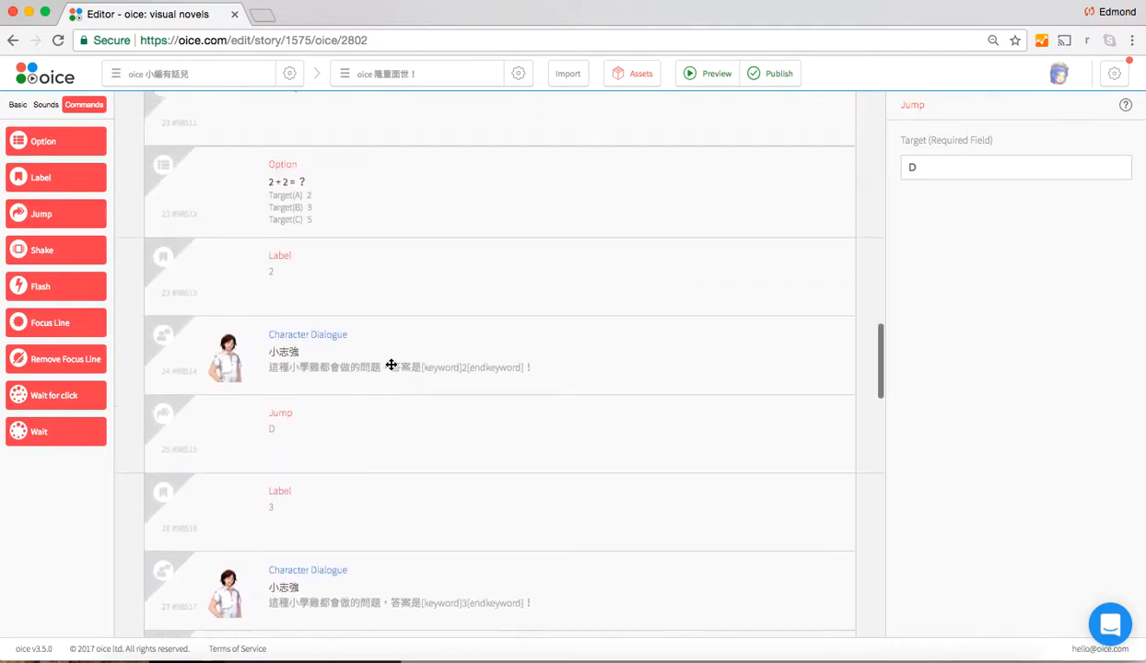
click(387, 264)
click(399, 366)
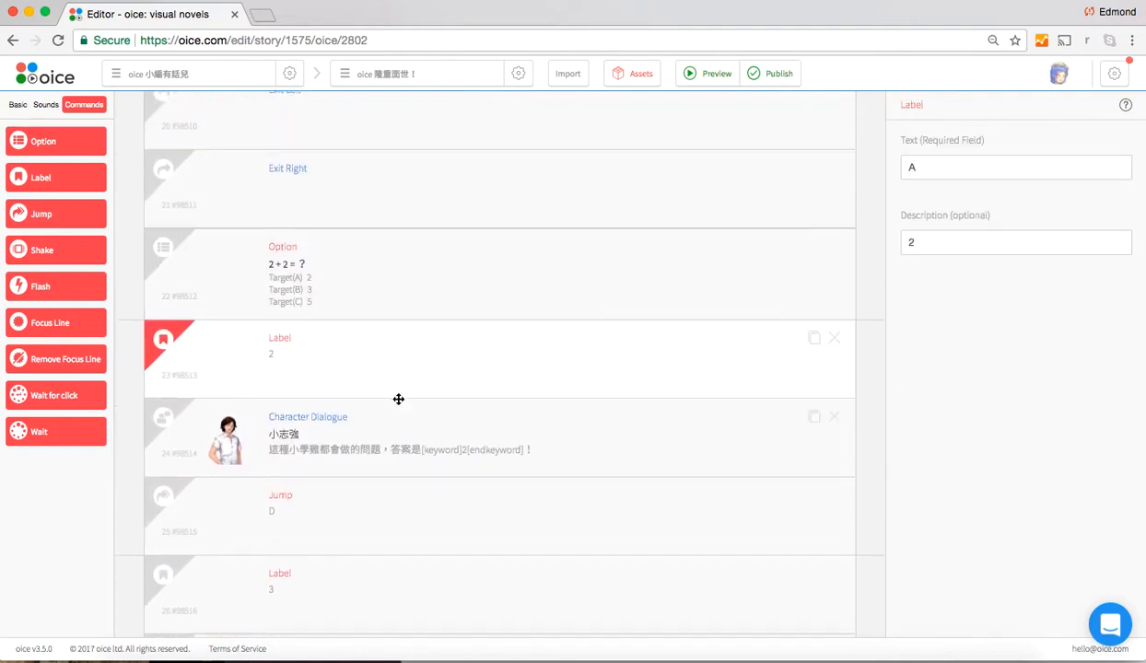
scroll(399, 399, down, 3)
click(398, 399)
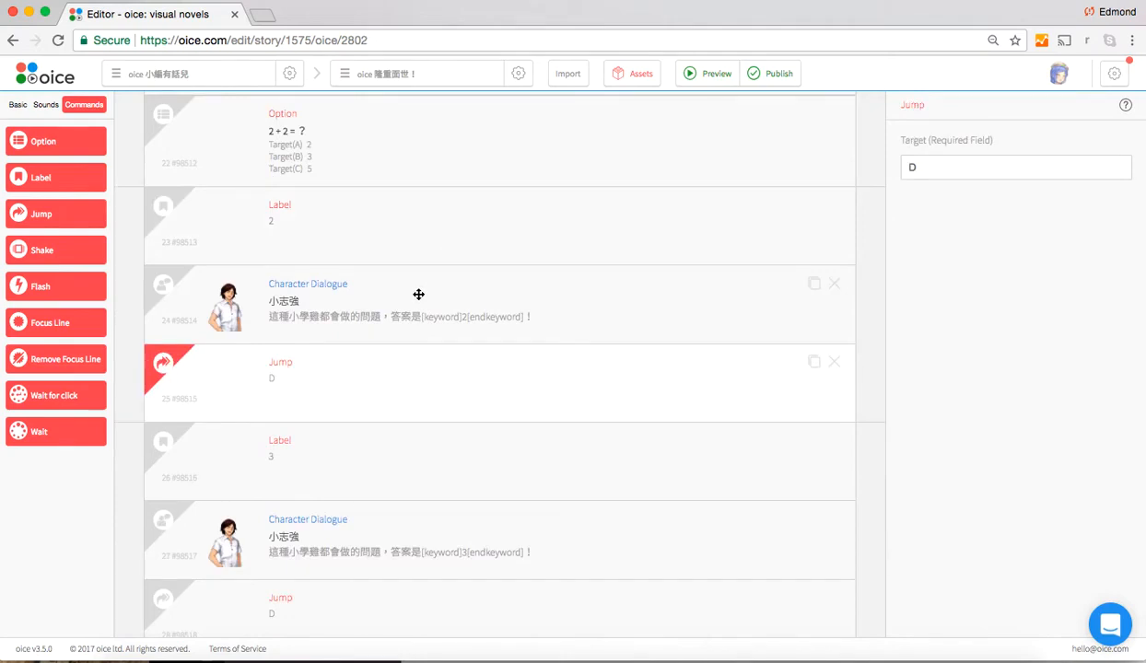
Add a new oice named Test to the current story
click(417, 84)
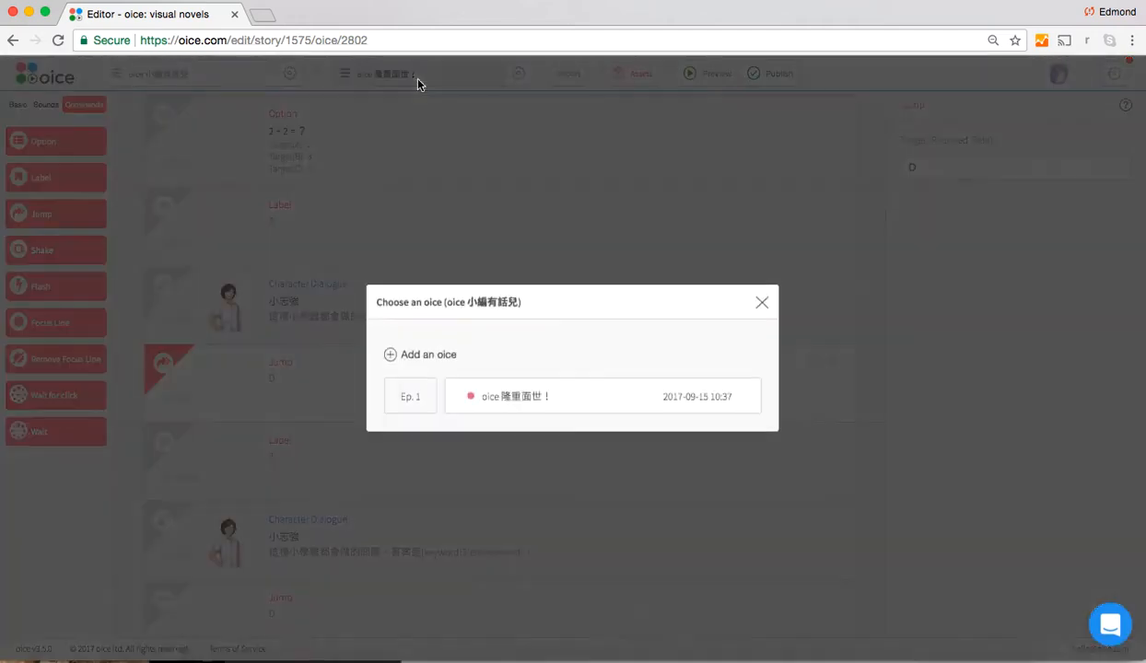
click(429, 356)
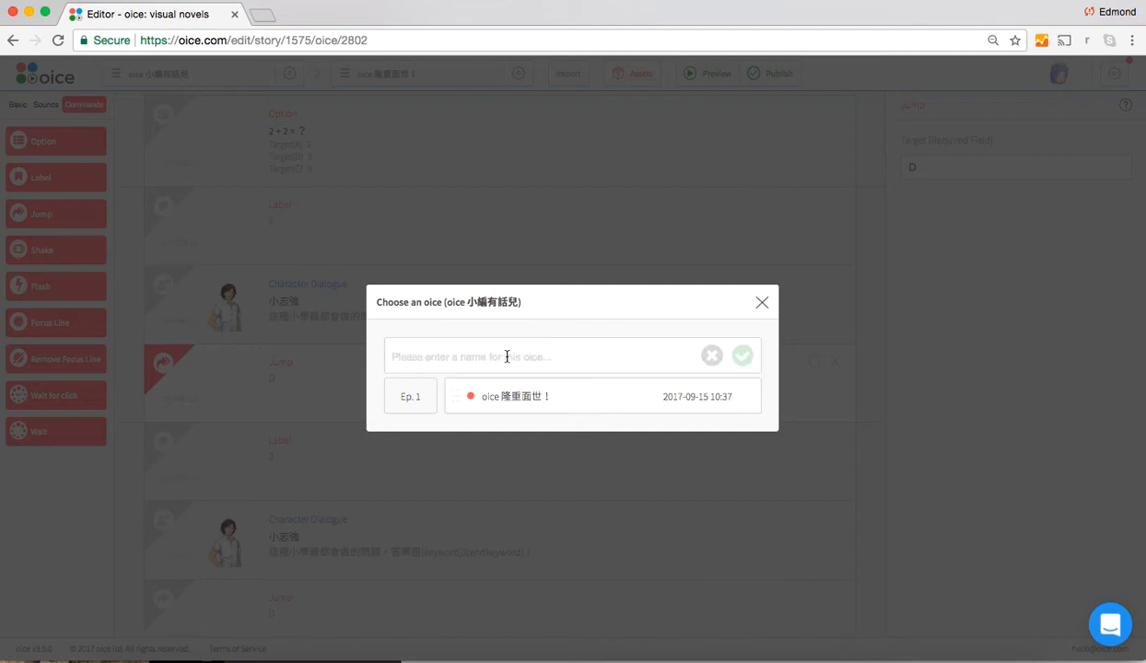
text(Test)
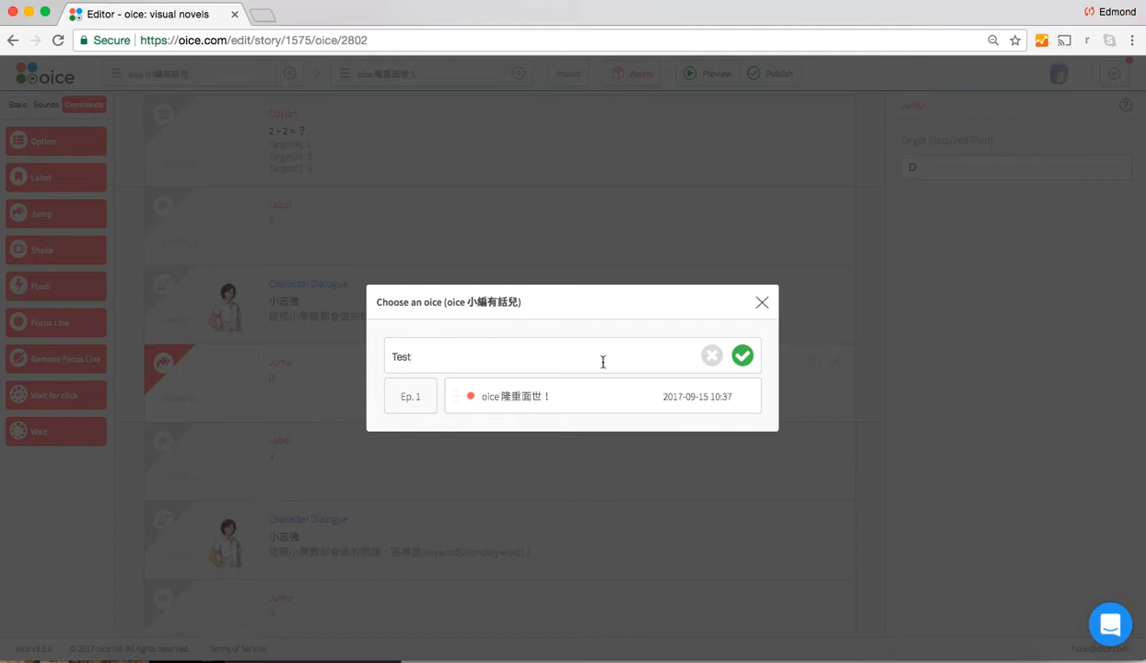
click(742, 357)
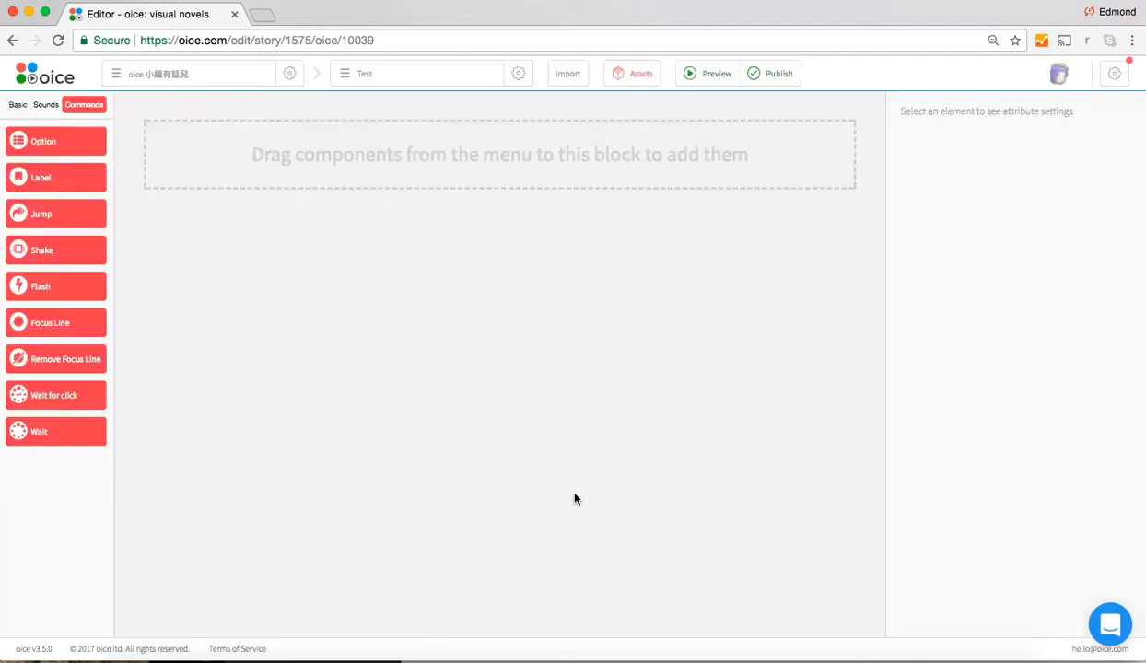
Add an Option block to the empty oice and enter 2+2=? as its question
click(69, 144)
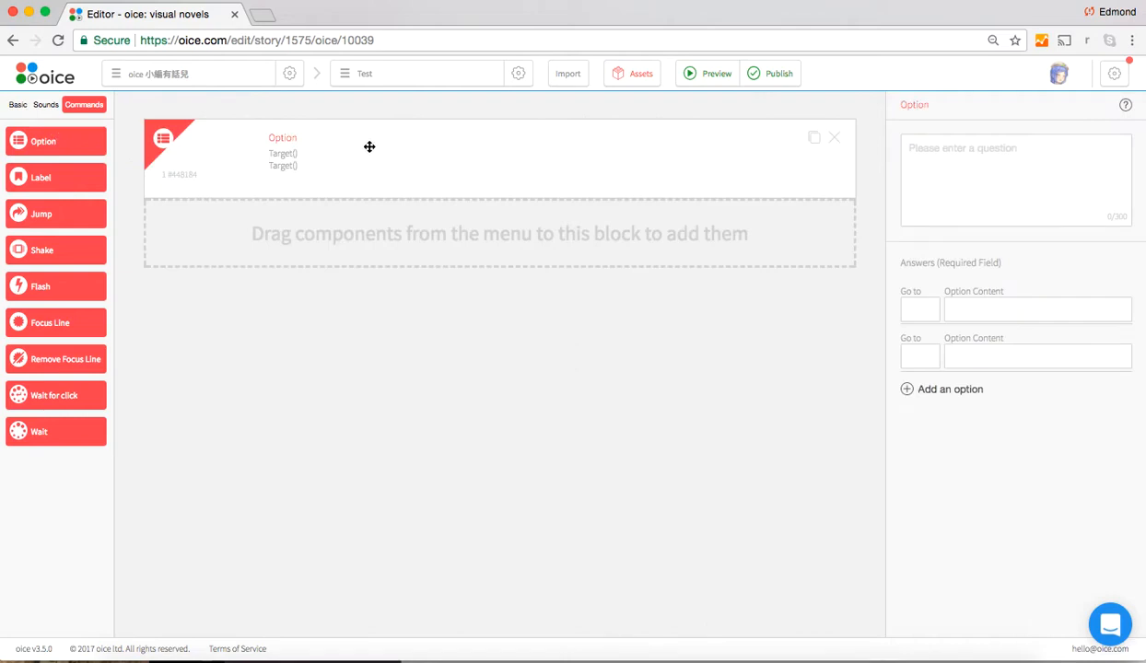
click(1003, 162)
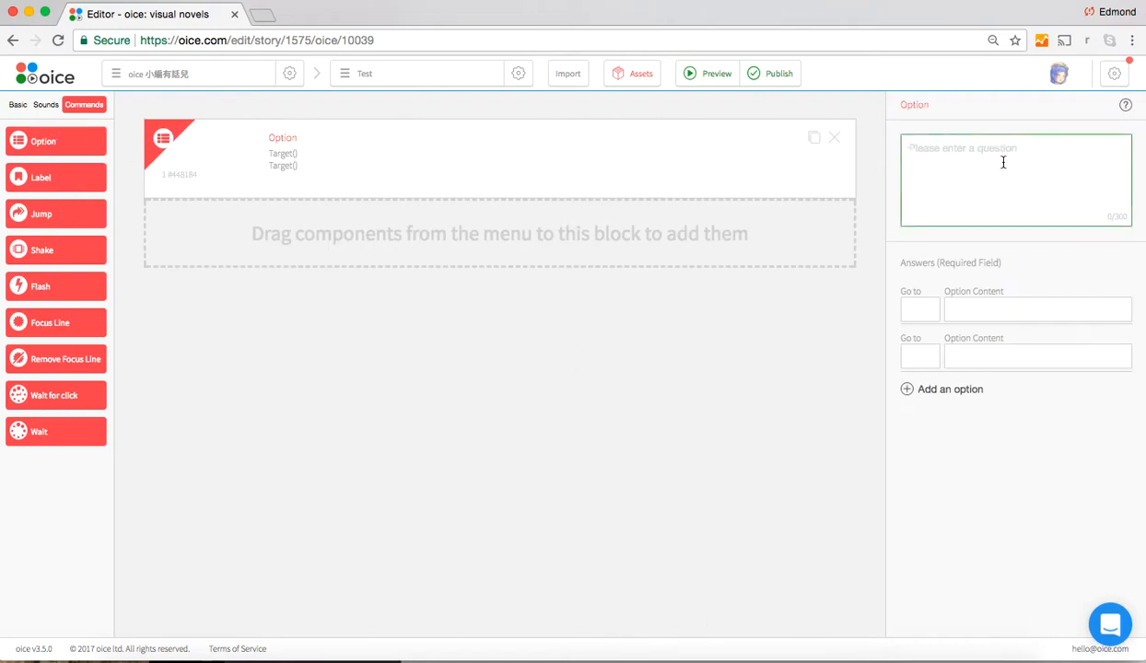
text(2+2=?)
key(Tab)
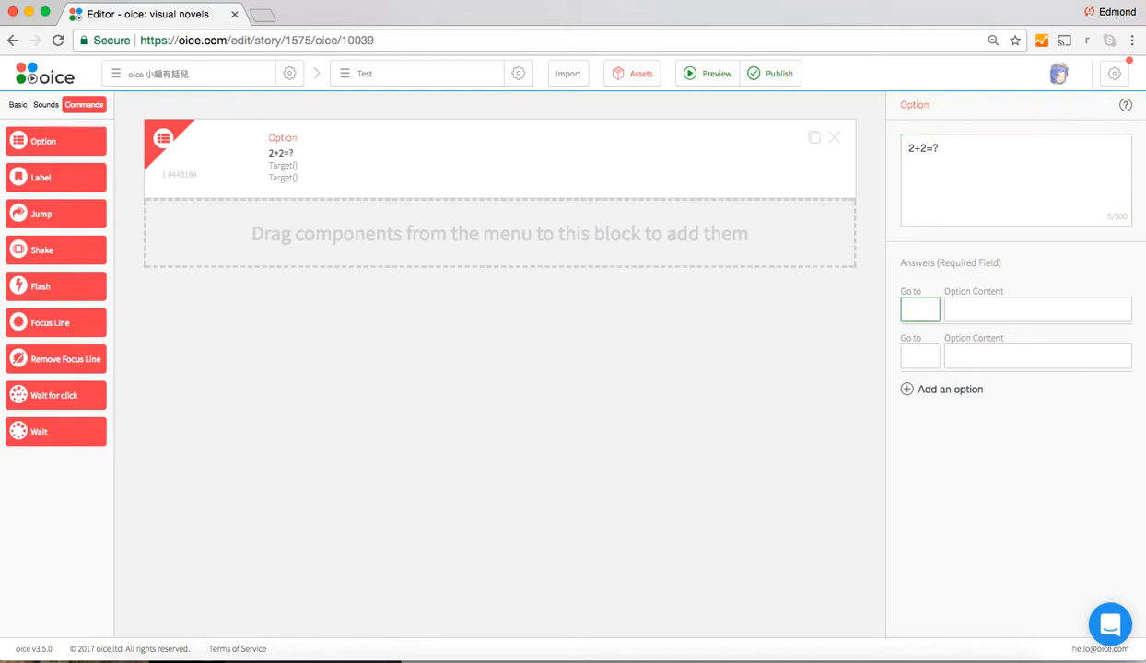
Set the first answer's Go to target to 1A and its option content to 1
text(1A)
click(1001, 308)
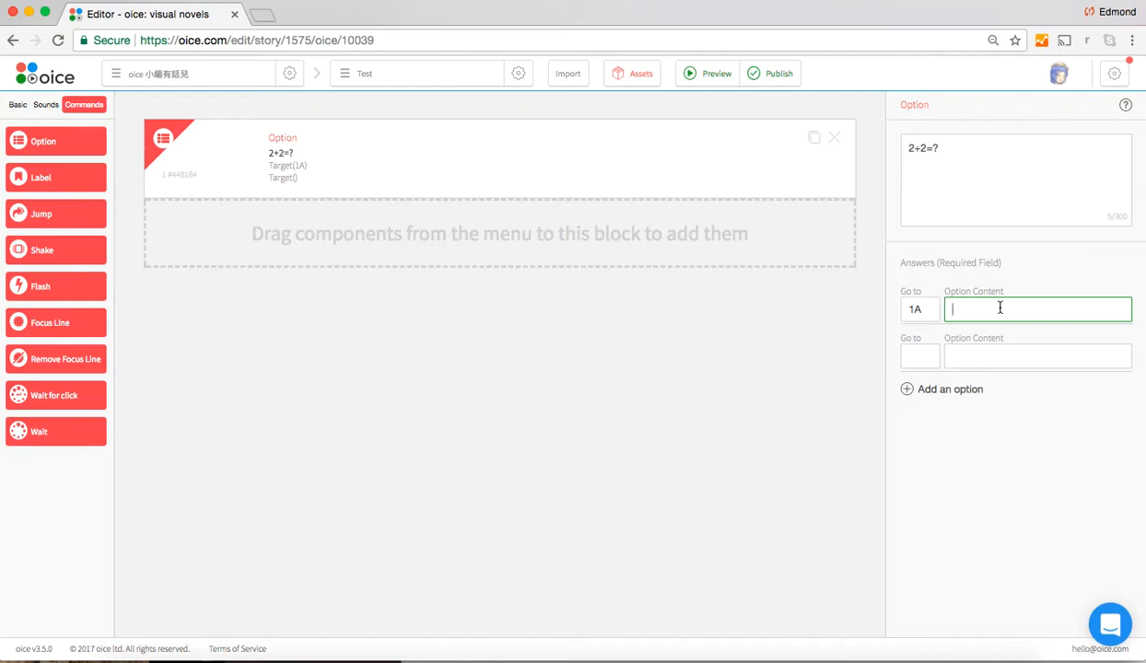
click(912, 308)
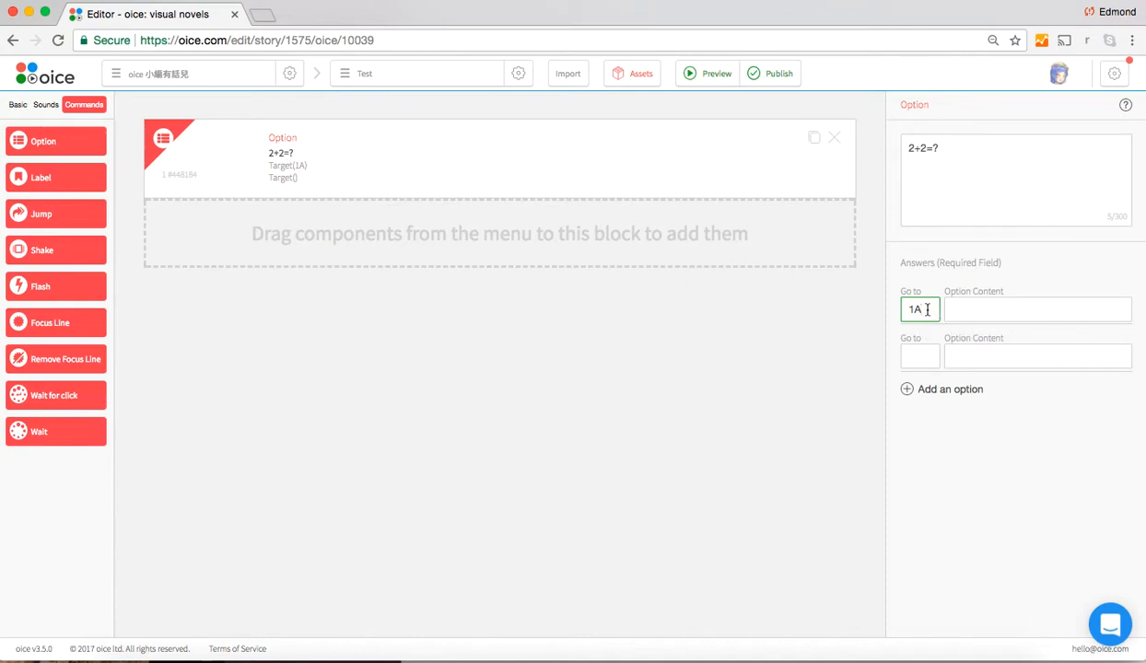
click(1005, 311)
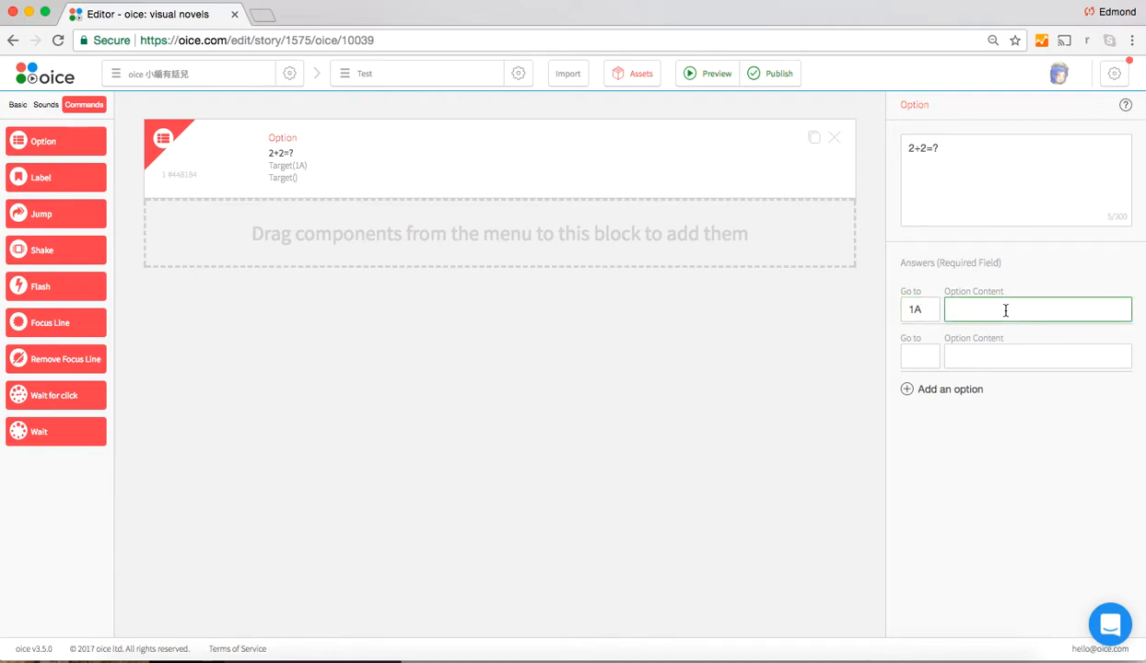
text(1)
double_click(953, 309)
Set the second answer's Go to target to 1B and its option content to 4
click(913, 356)
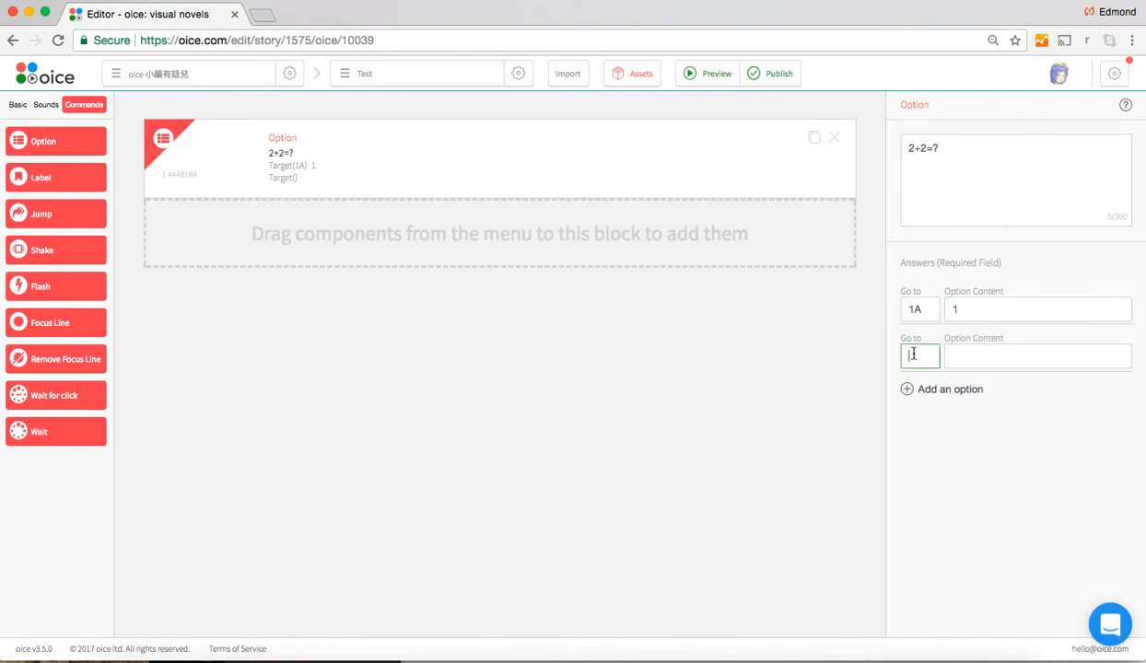
text(1B)
click(975, 360)
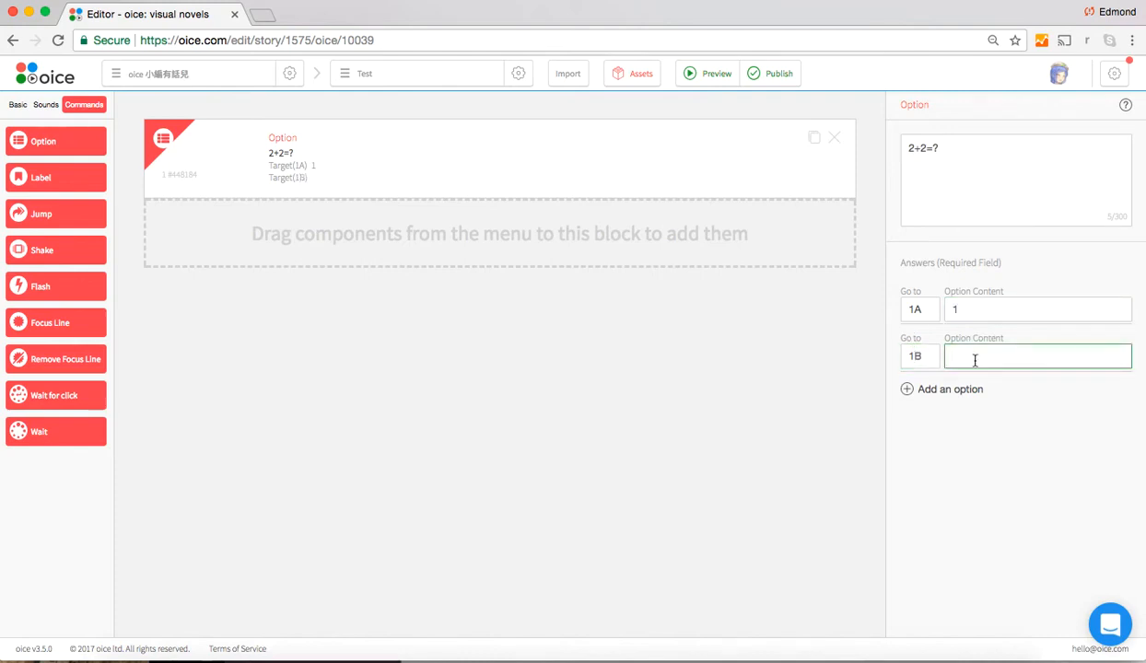
text(4)
Add a third answer to the Option block with Go to target 1C and option content 5
click(959, 390)
click(923, 411)
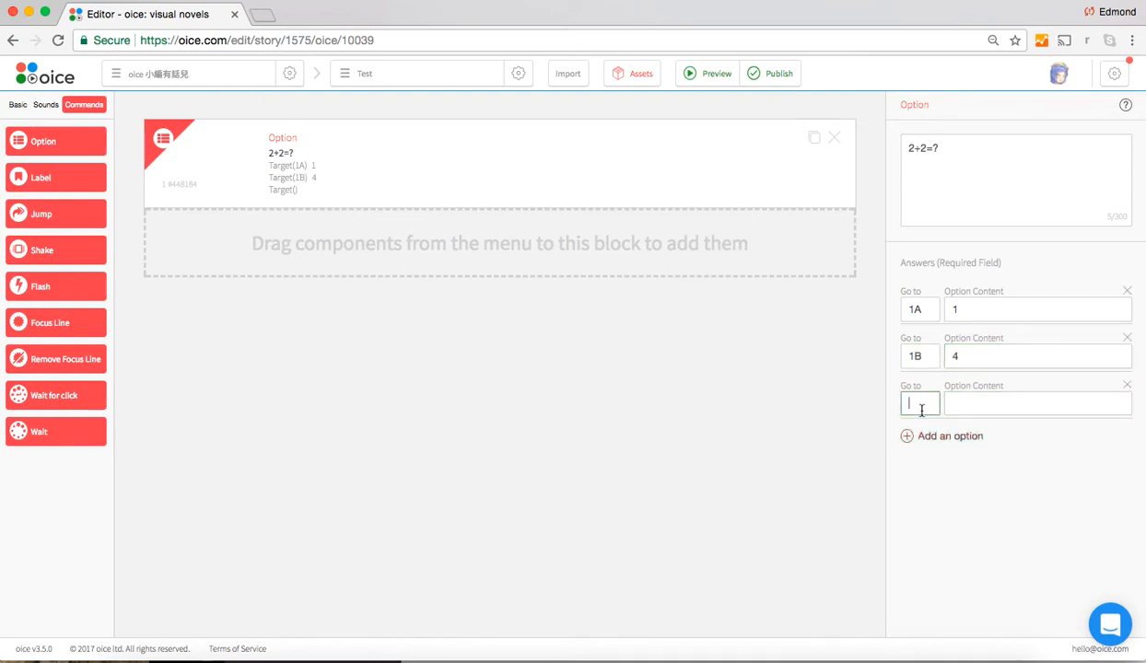
text(1C)
click(986, 410)
text(5)
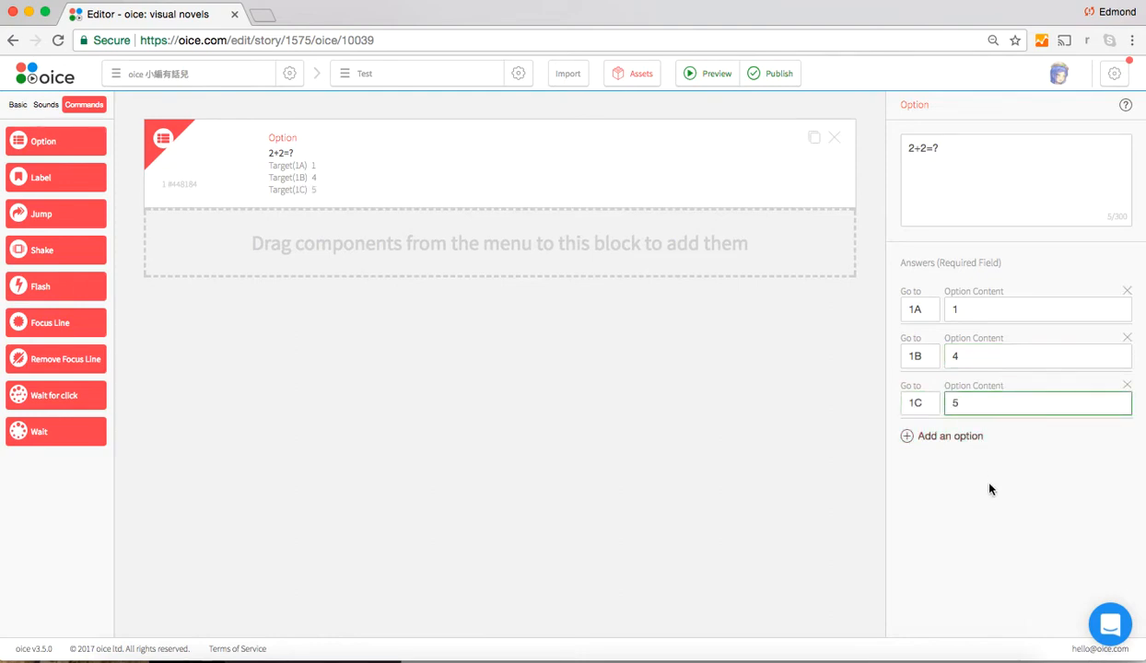
click(977, 523)
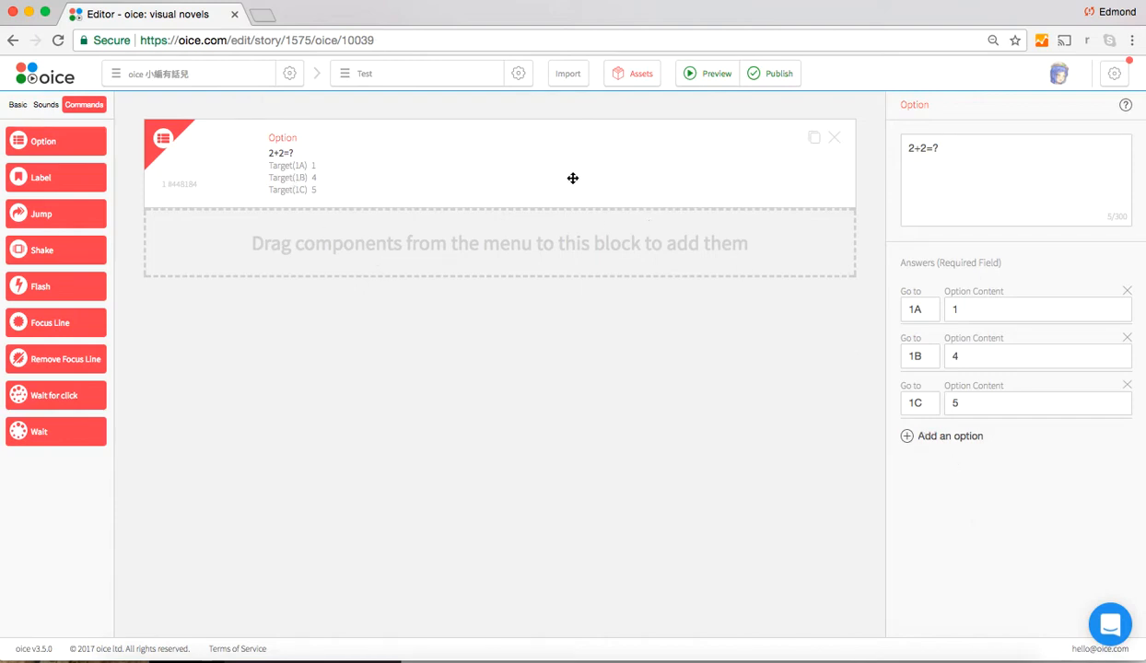
Add three Label blocks below the Option block and set the first label's text to 1A
click(55, 181)
click(54, 182)
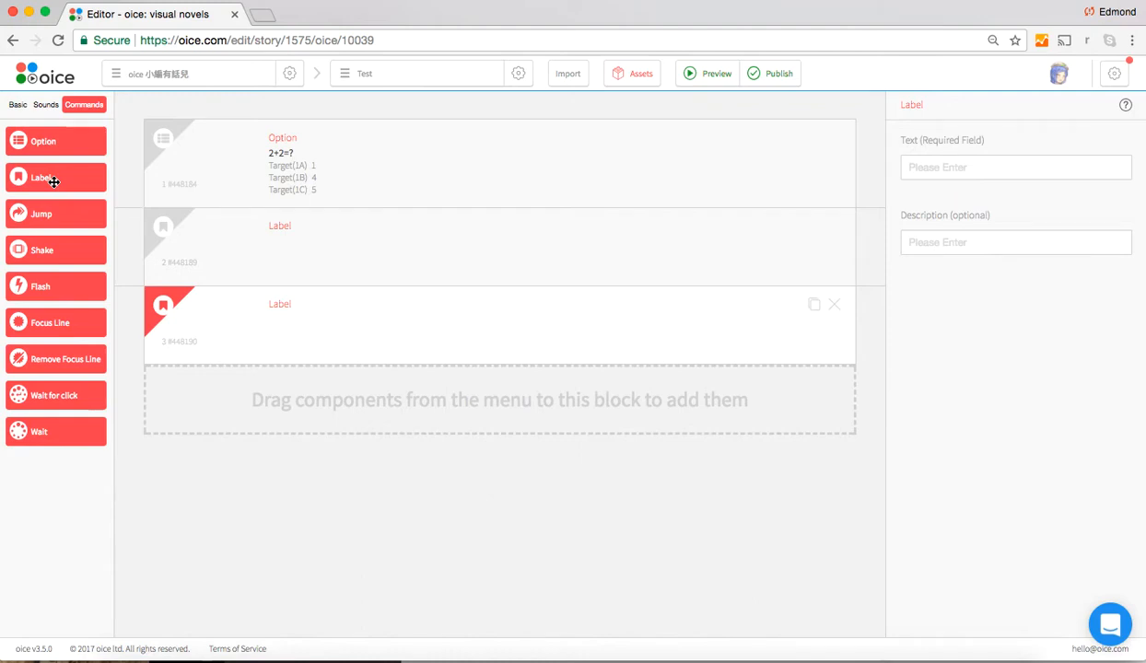
click(55, 182)
click(428, 243)
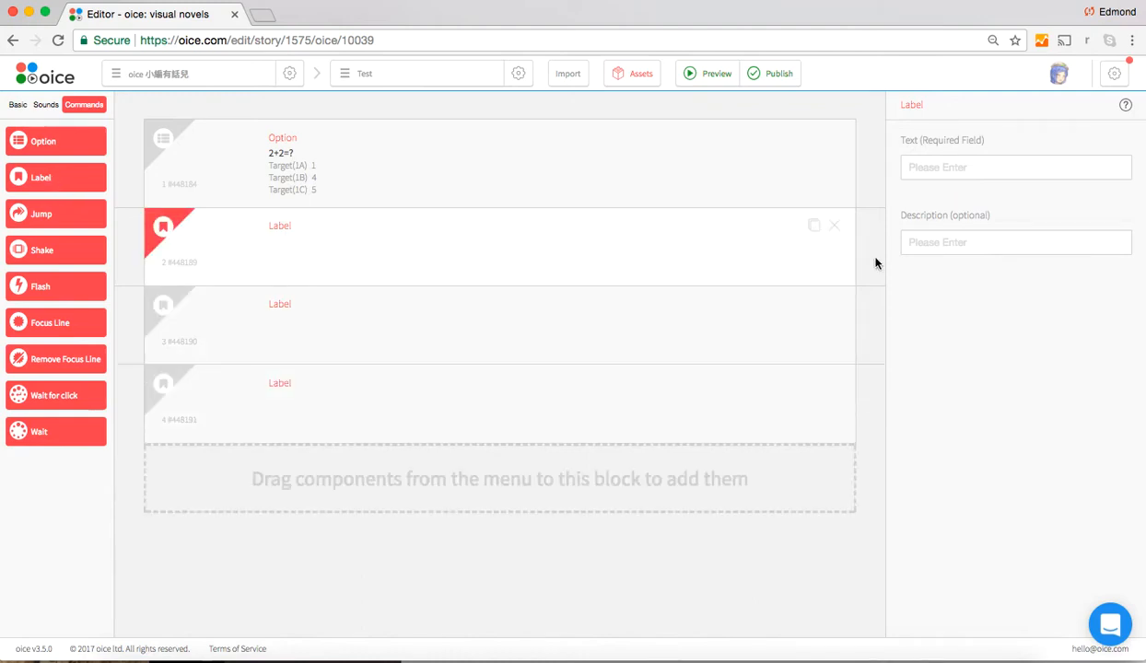
click(939, 168)
text(1A)
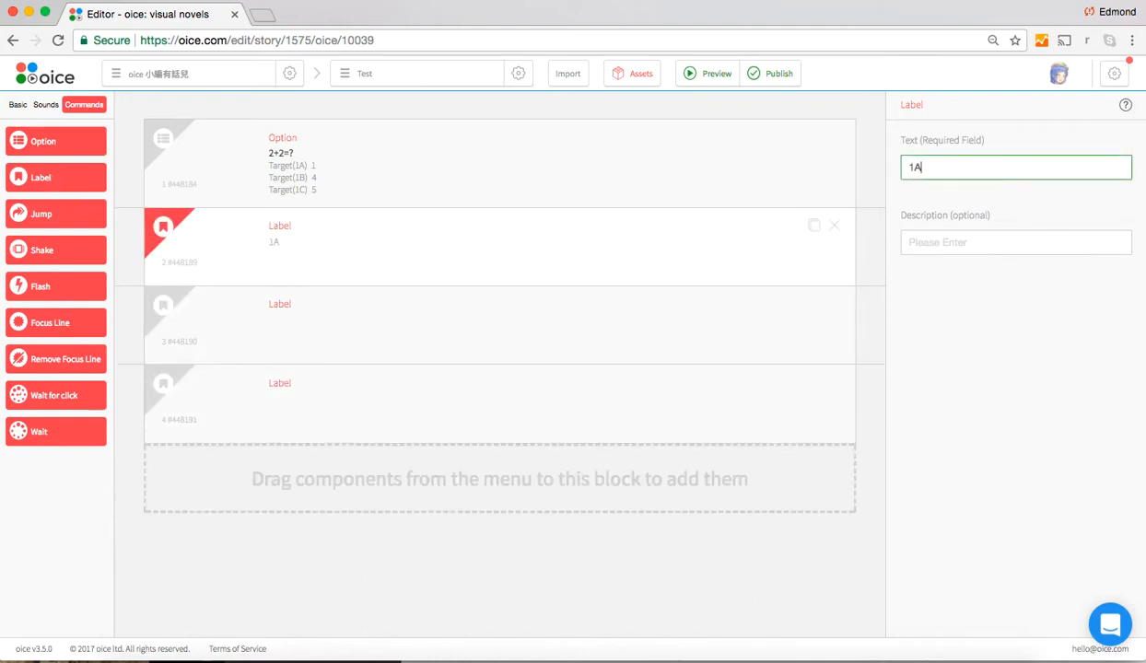
Set the second label's text to 1B and the third label's text to 1C
click(744, 297)
click(959, 169)
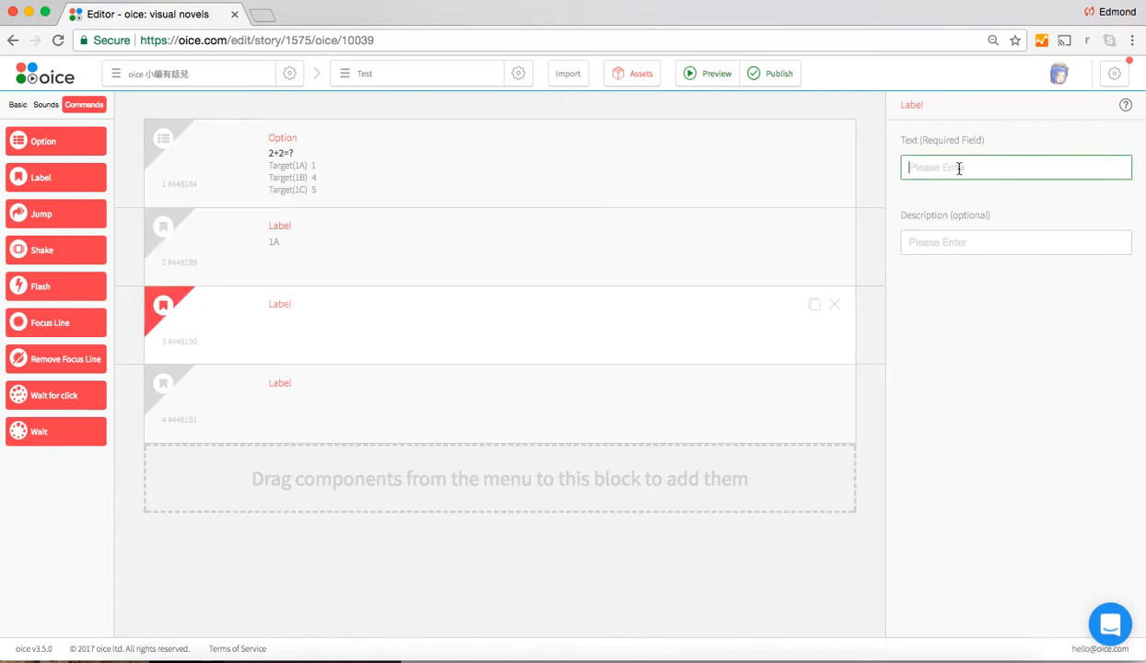
text(1B)
click(661, 406)
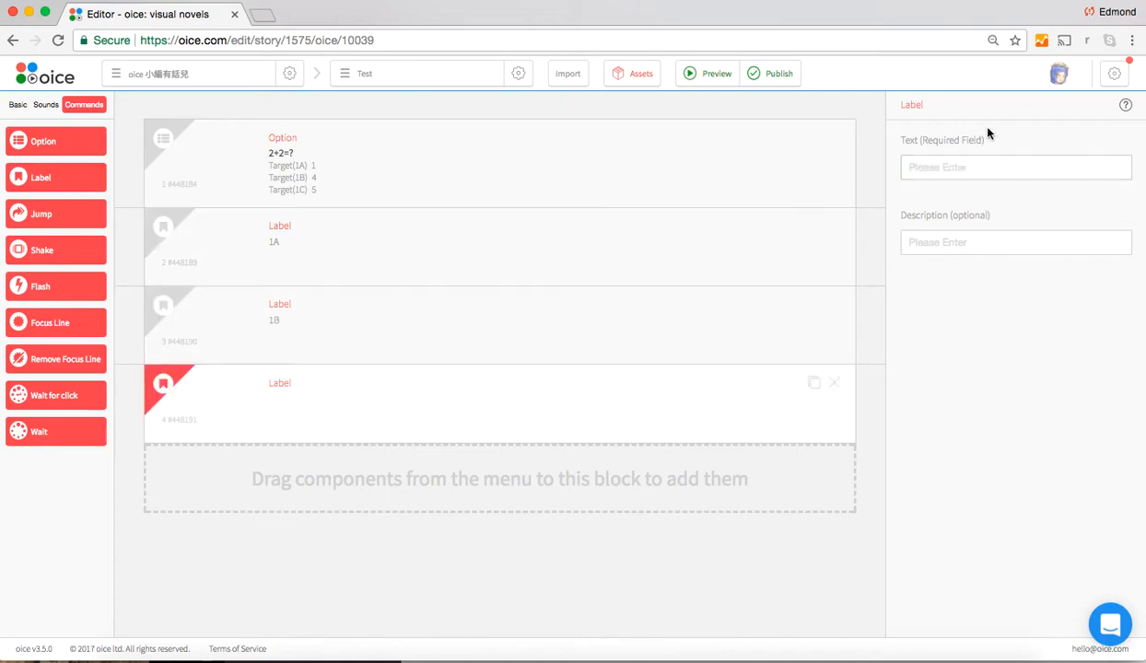
click(953, 169)
text(1C)
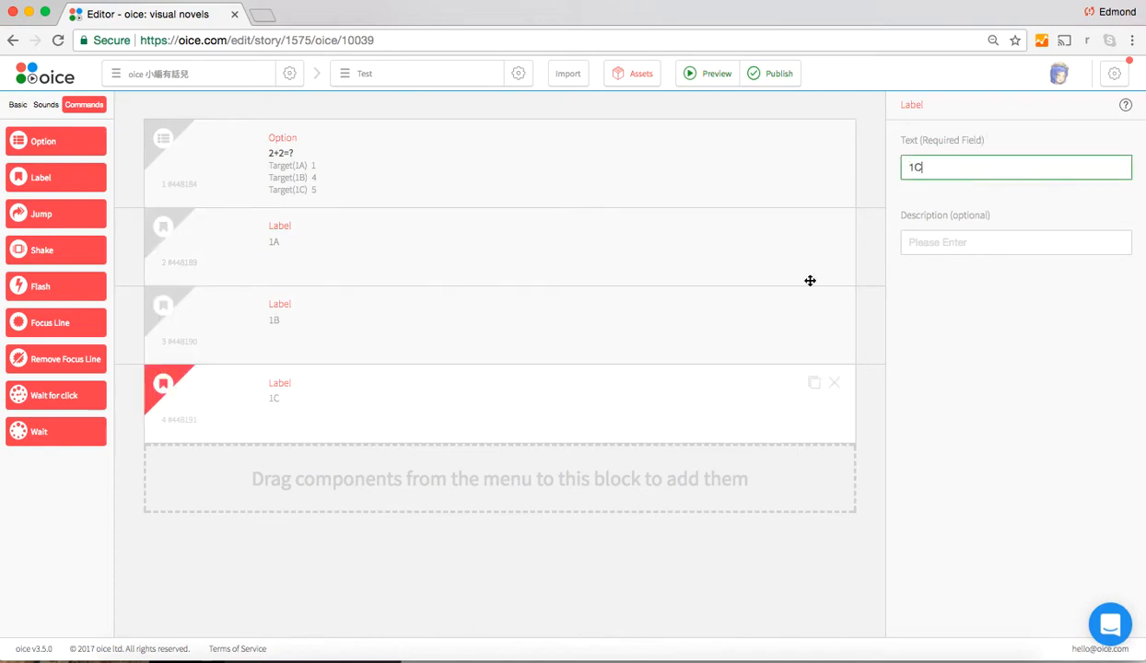
Add a fourth Label block below label 1C and set its text to END
click(552, 329)
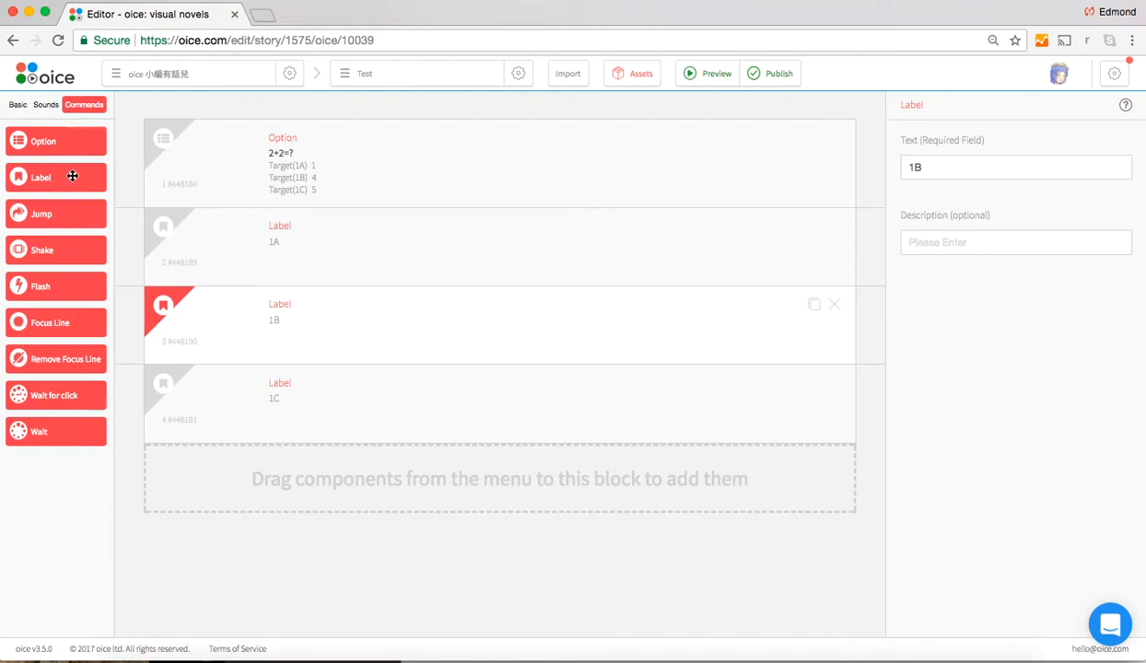
click(453, 398)
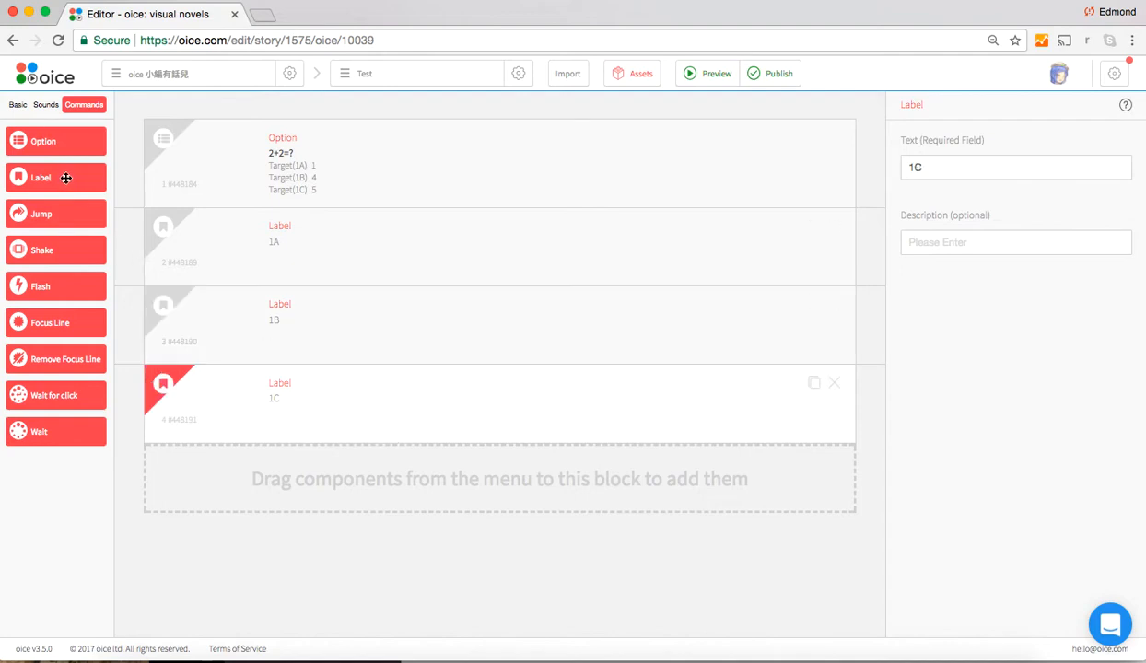
drag(66, 178, 369, 430)
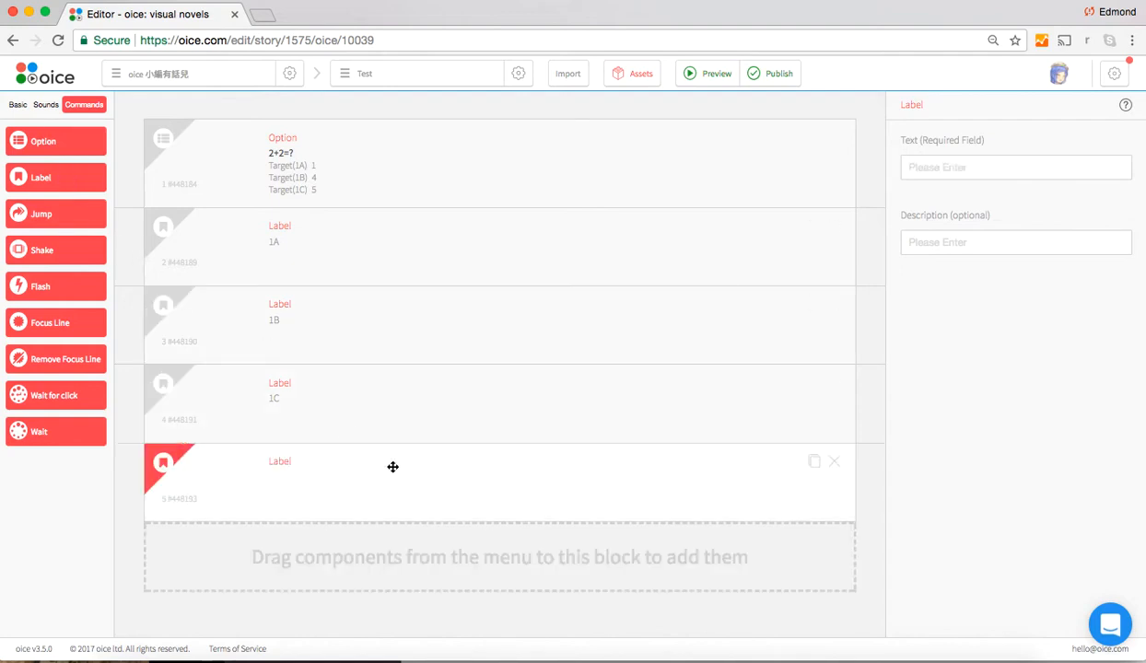
click(992, 168)
text(END)
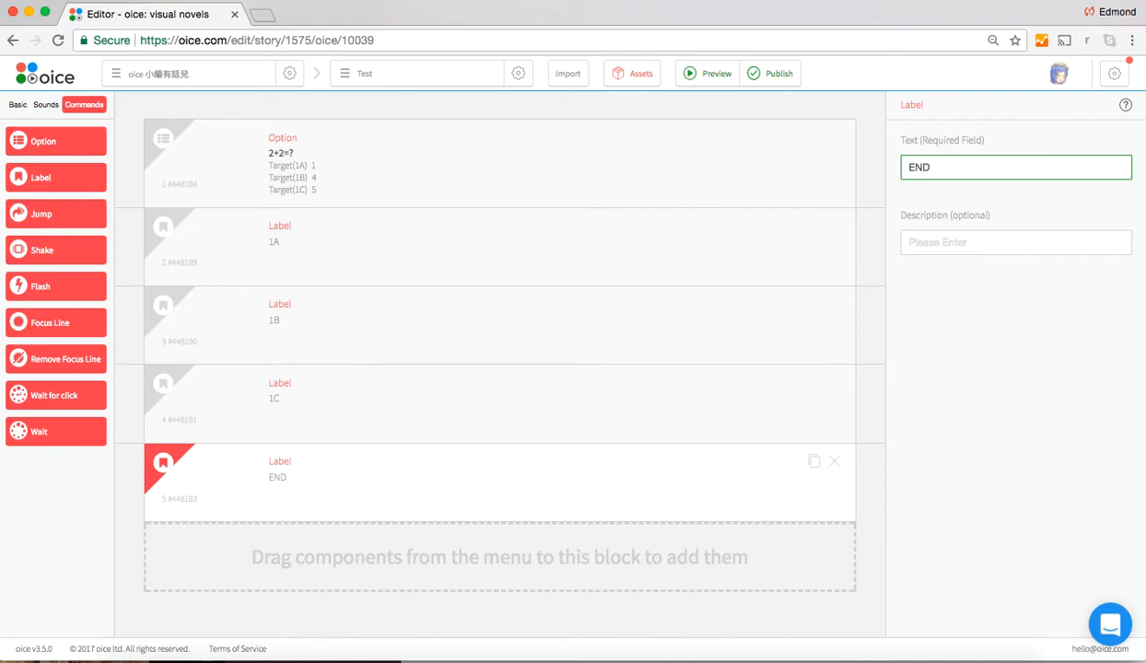
Go through the labels 1A, 1B, 1C and END in order to examine the branch structure
click(443, 255)
click(417, 317)
click(397, 387)
click(432, 263)
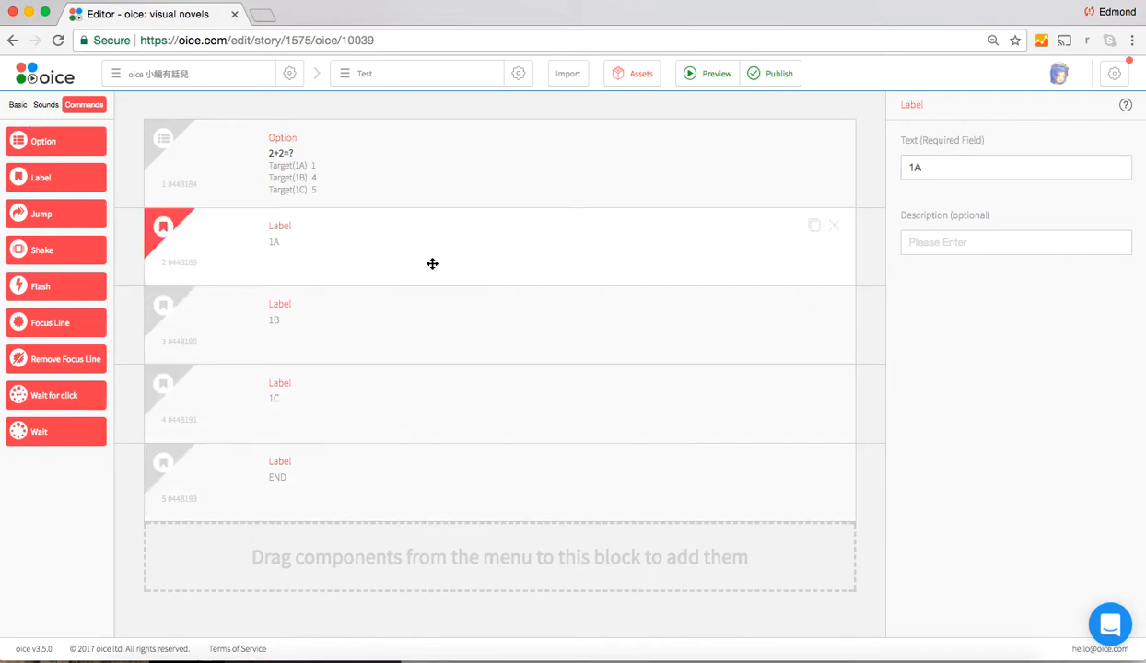
click(391, 331)
click(381, 391)
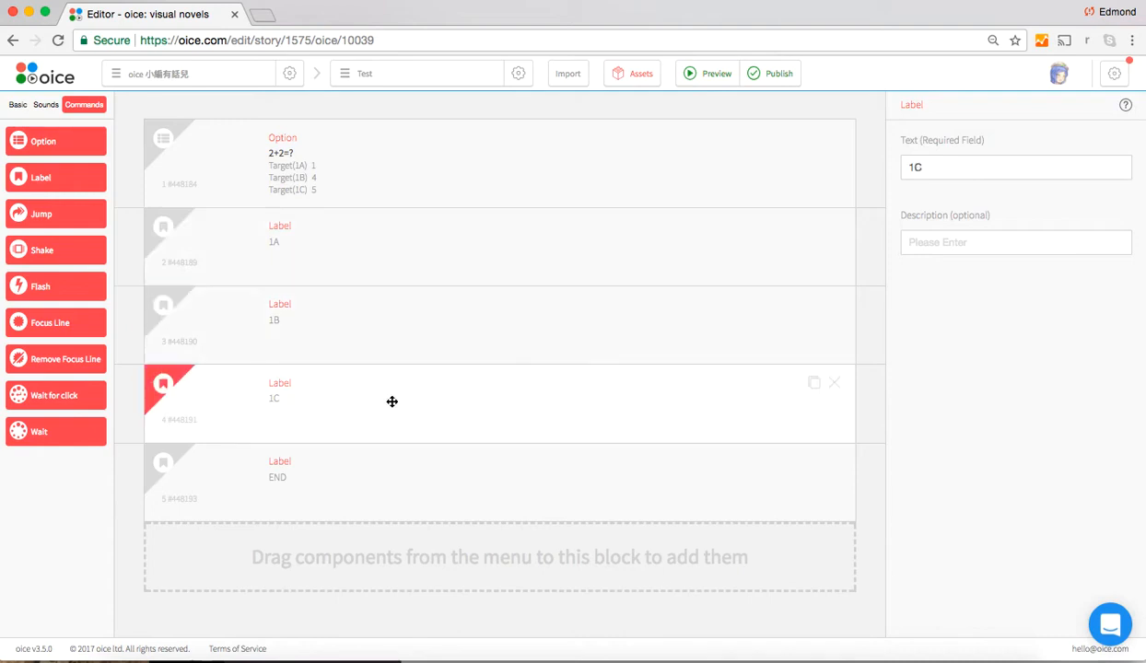
click(418, 490)
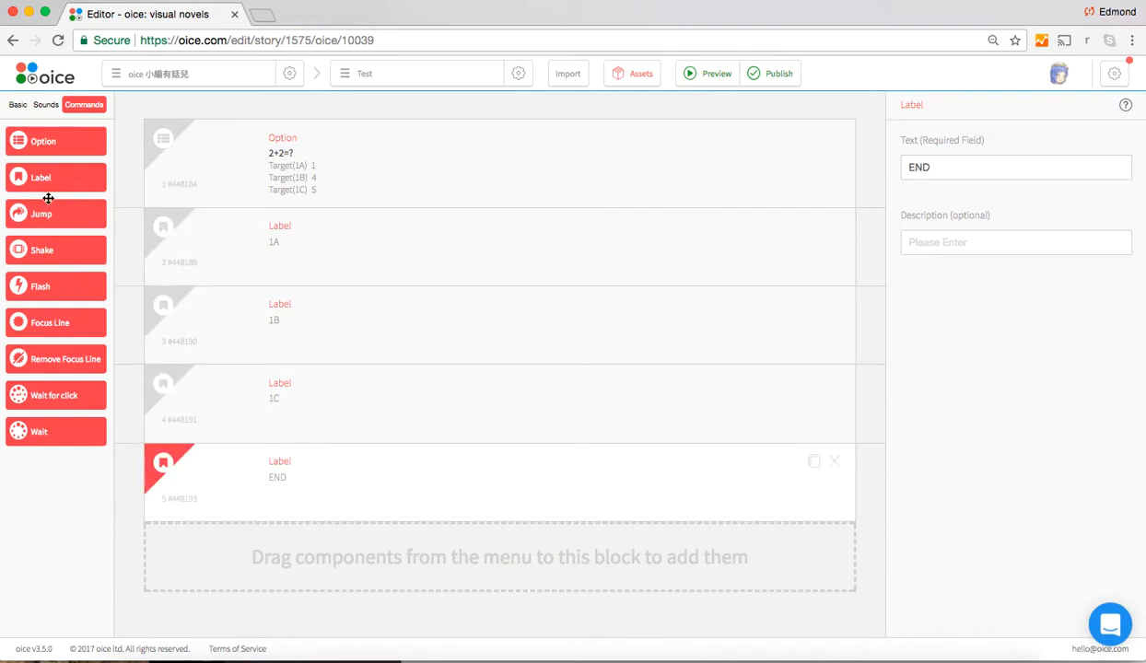
Insert a Jump block between labels 1A and 1B and set its target to END
drag(41, 215, 465, 329)
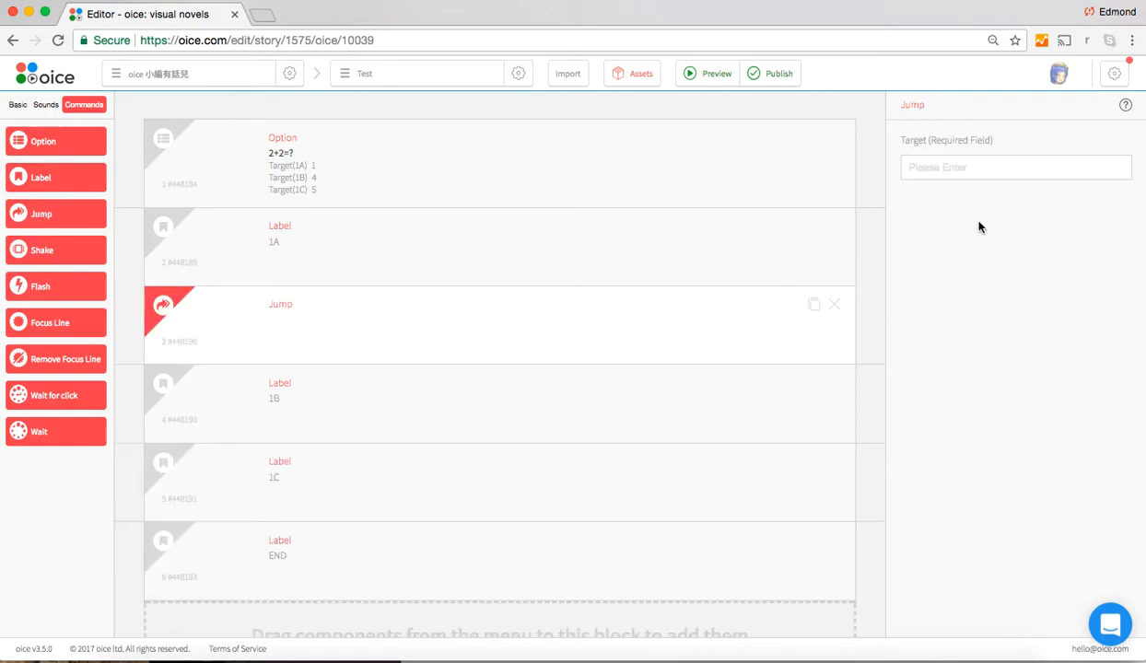
click(947, 169)
text(END)
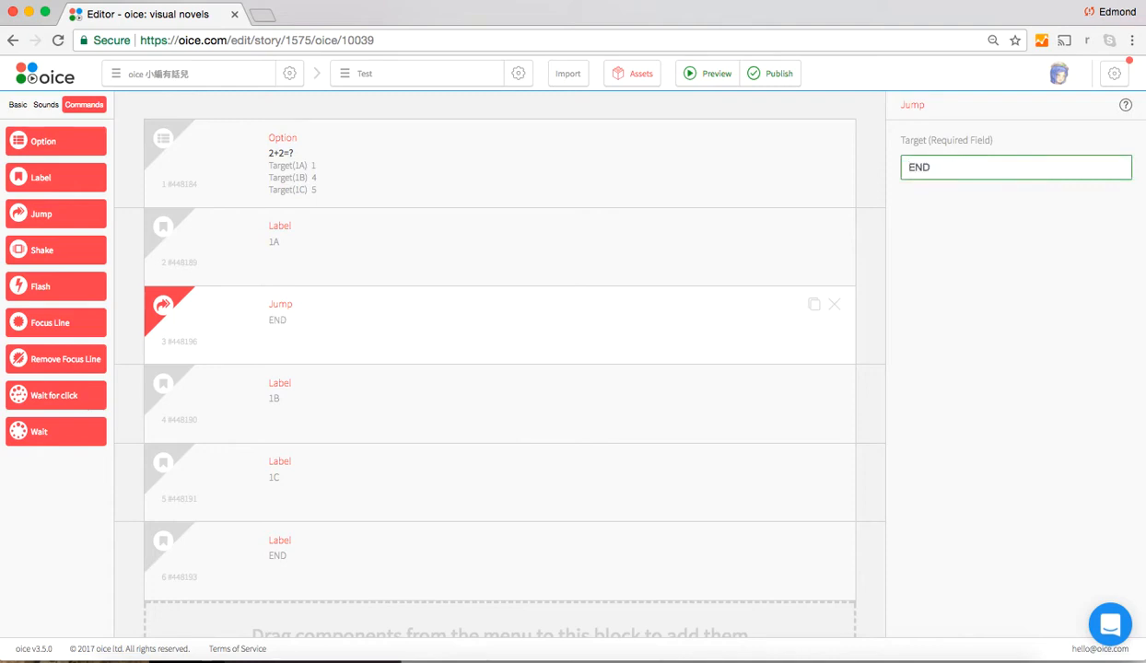
click(507, 317)
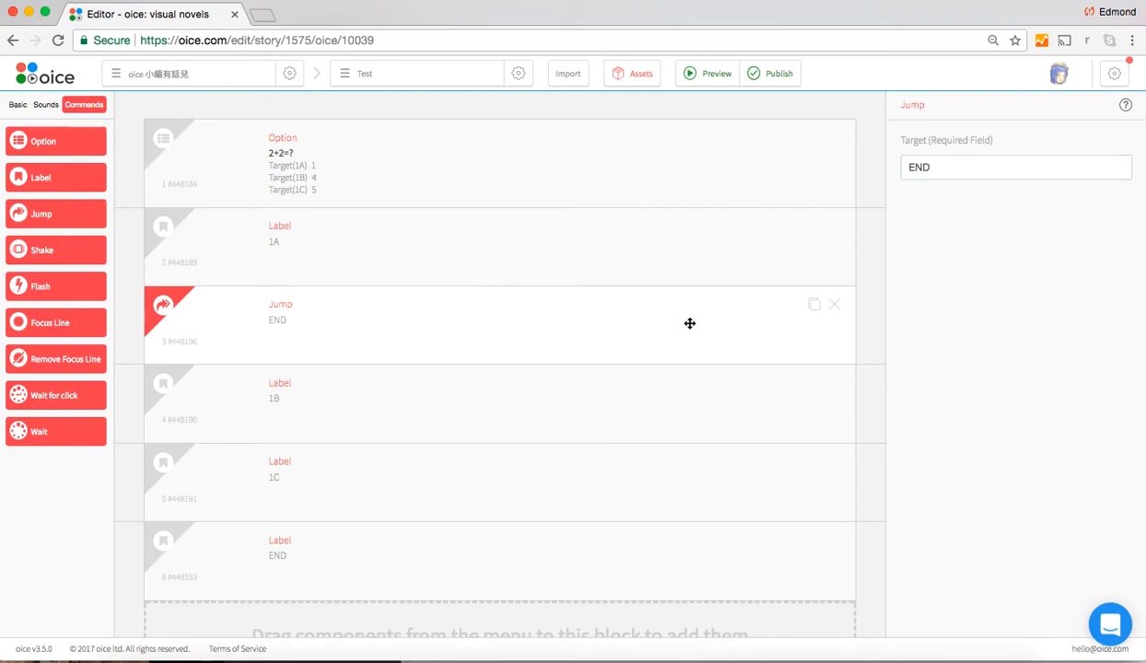
click(945, 167)
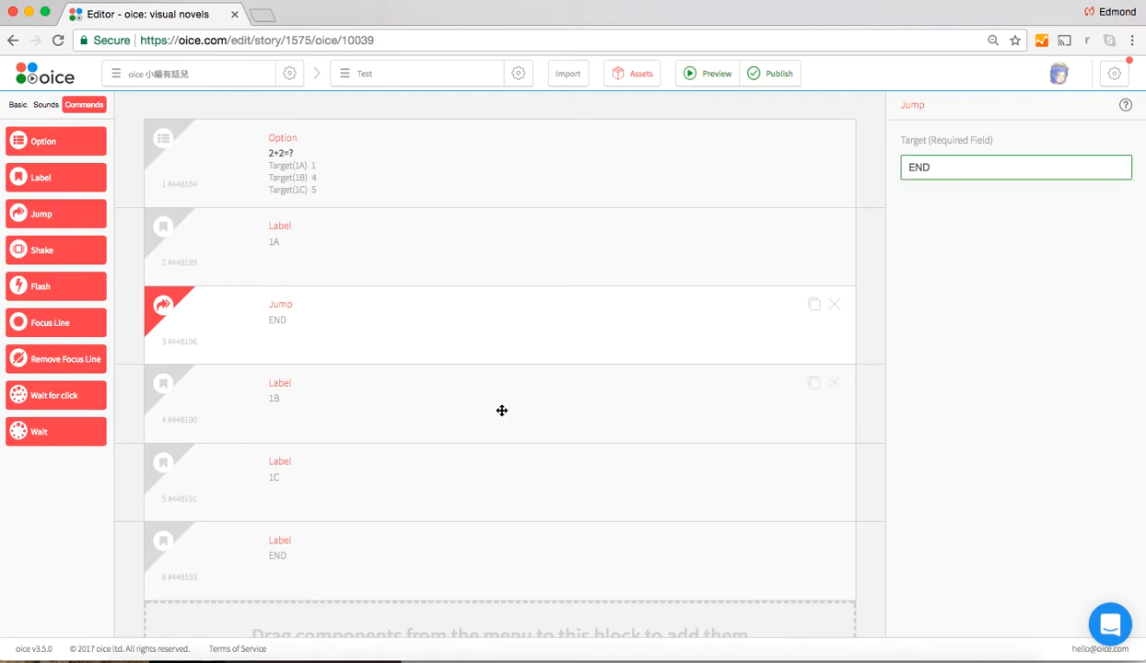
Duplicate the Jump block targeting END and move the copy directly below label 1B
click(811, 315)
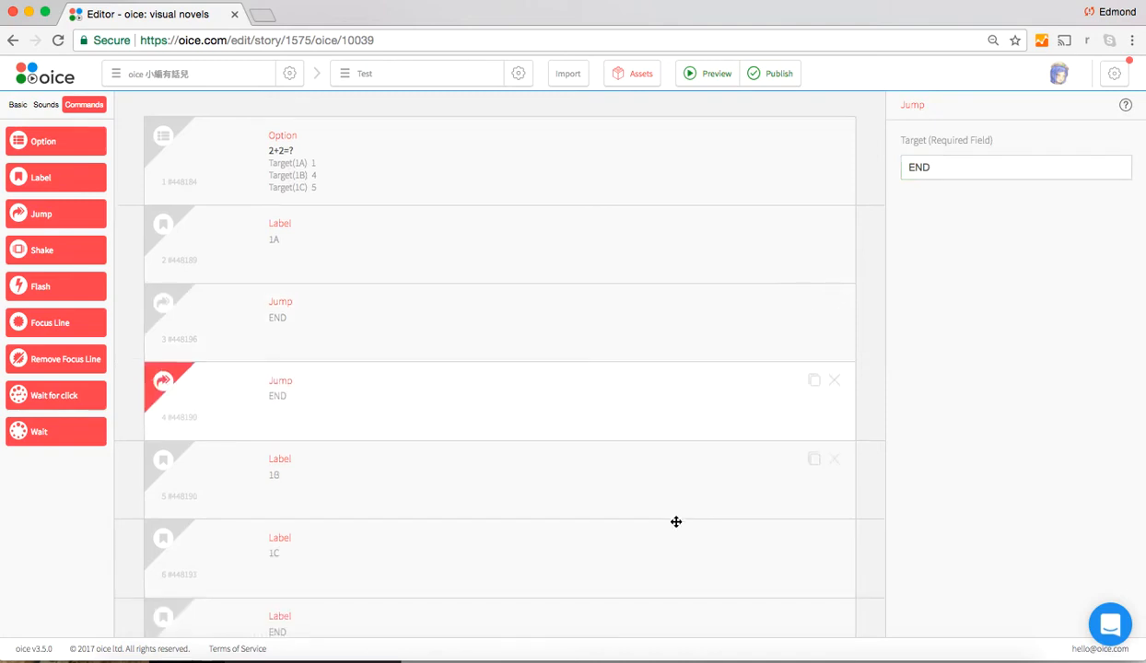
scroll(675, 522, down, 3)
drag(602, 274, 637, 367)
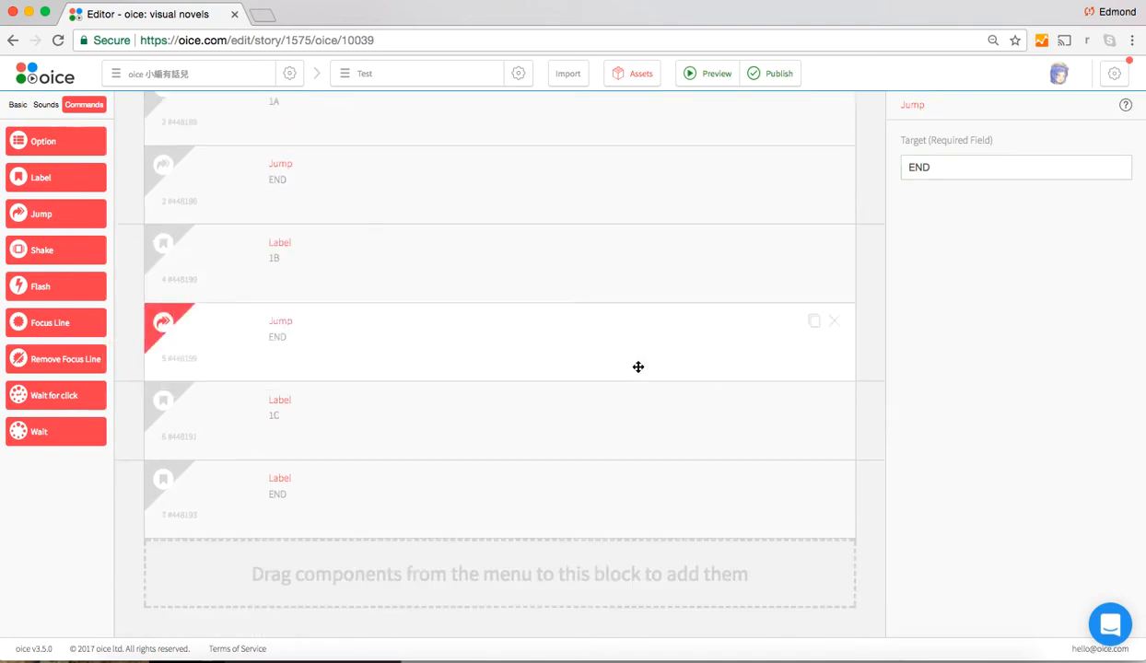
Review the order of the Label and Jump blocks, down to the 1C and END labels
scroll(638, 366, up, 3)
scroll(638, 366, down, 2)
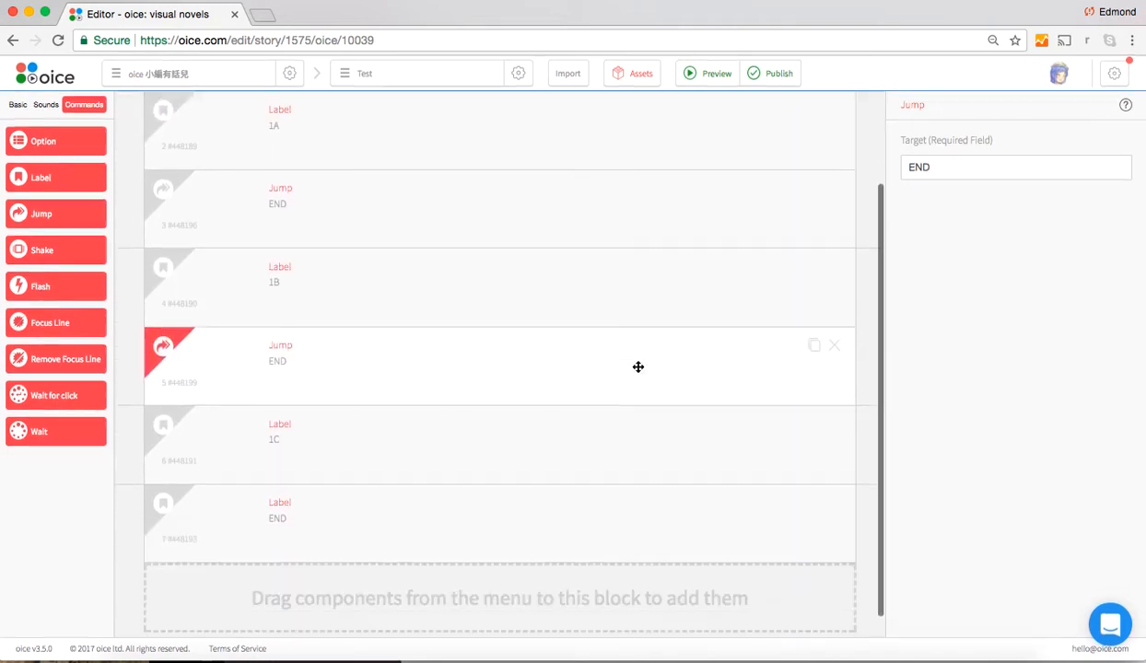
scroll(637, 367, up, 3)
scroll(638, 367, down, 4)
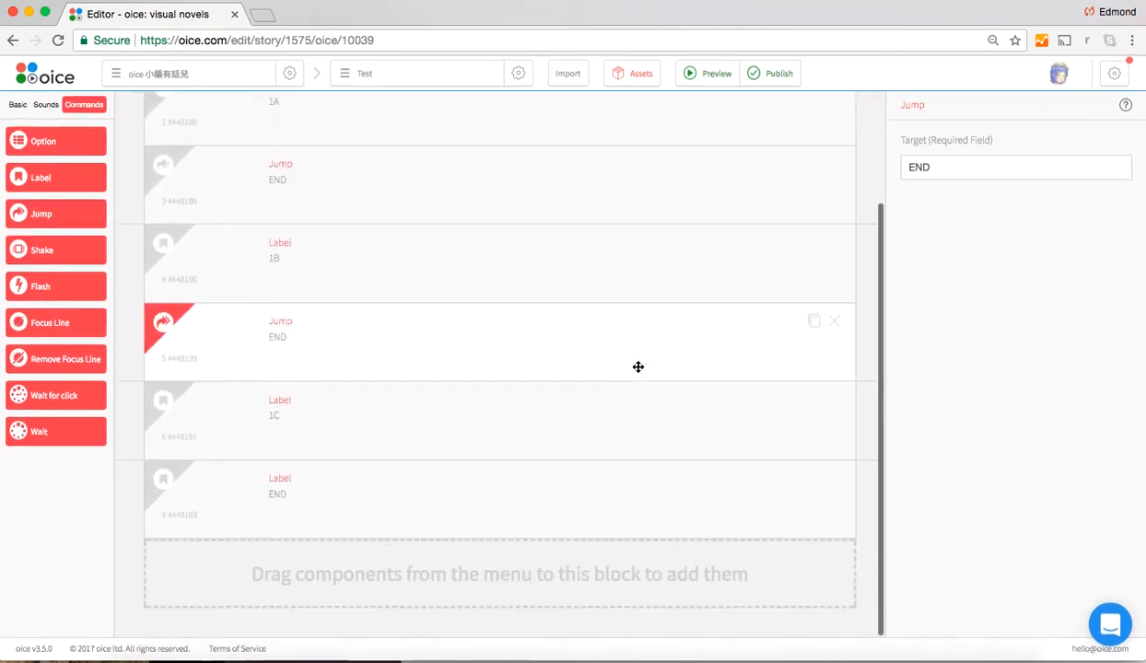
click(481, 422)
click(458, 491)
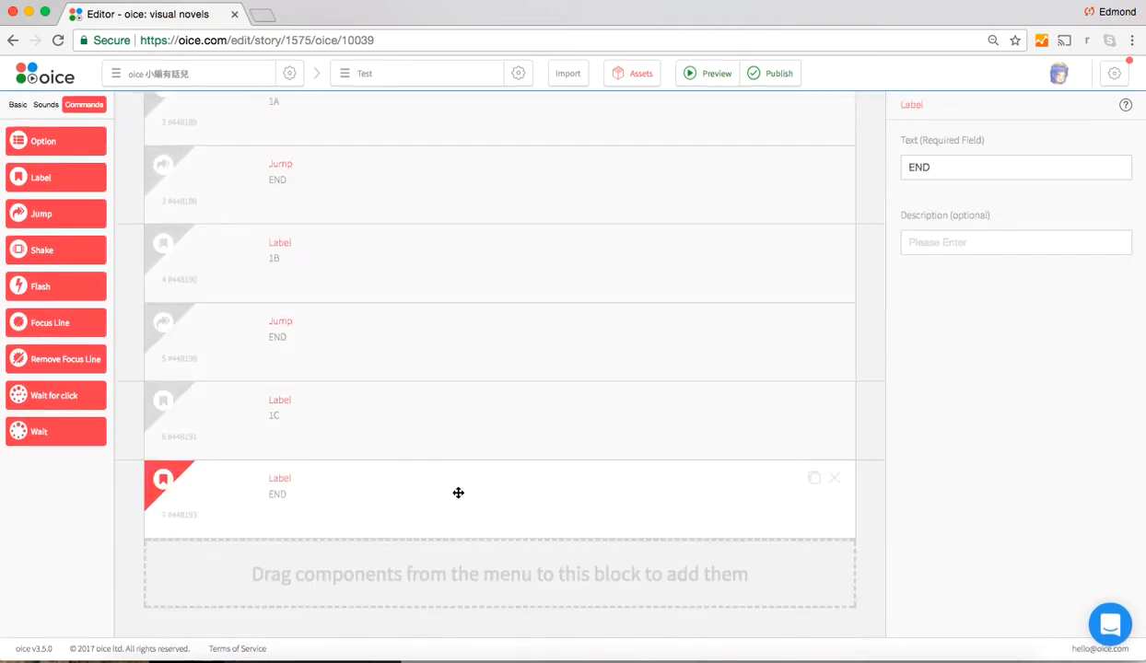
Insert a Character Dialogue block below label 1A, using the character 小志強 with the 一般對話 image
scroll(483, 325, up, 2)
scroll(483, 325, up, 1)
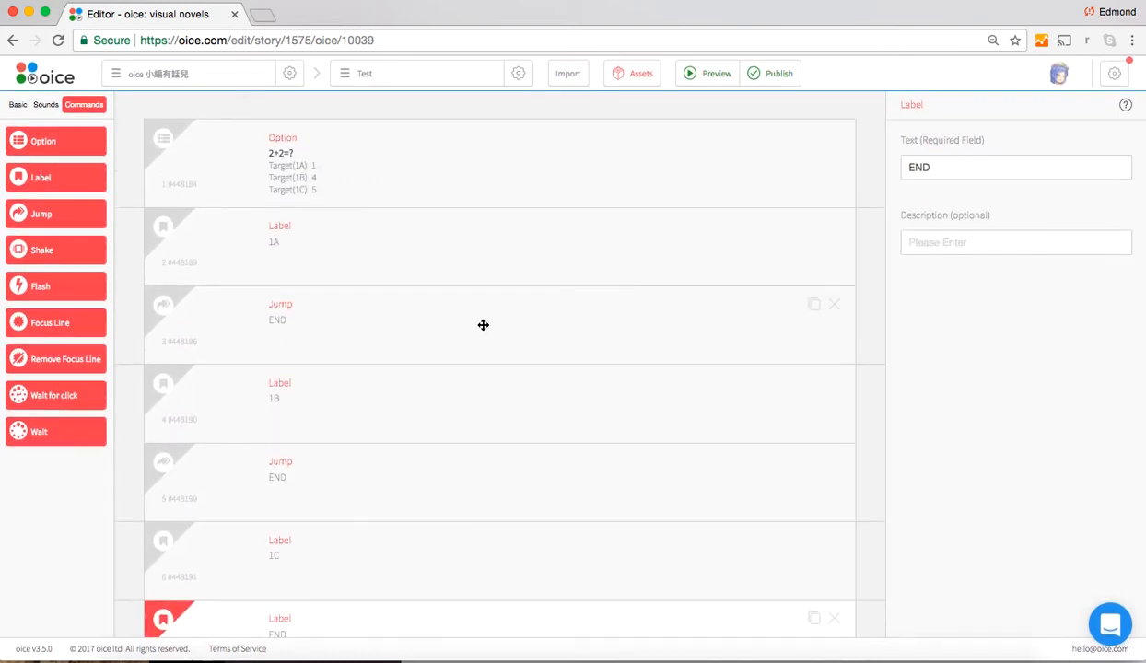
click(16, 106)
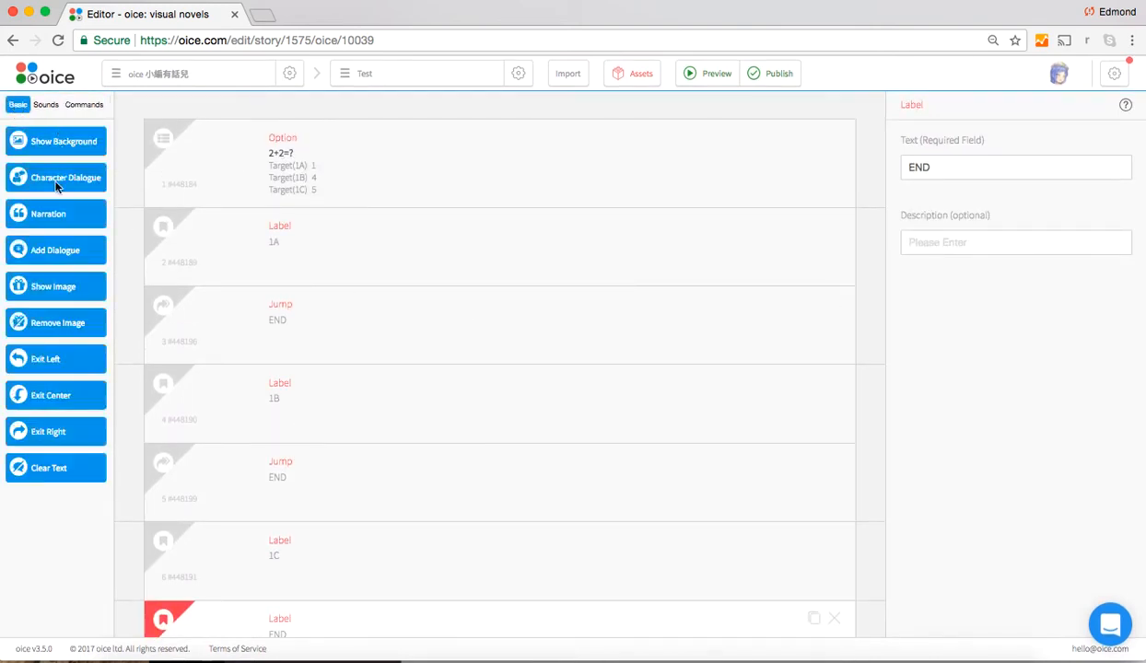
drag(57, 181, 514, 325)
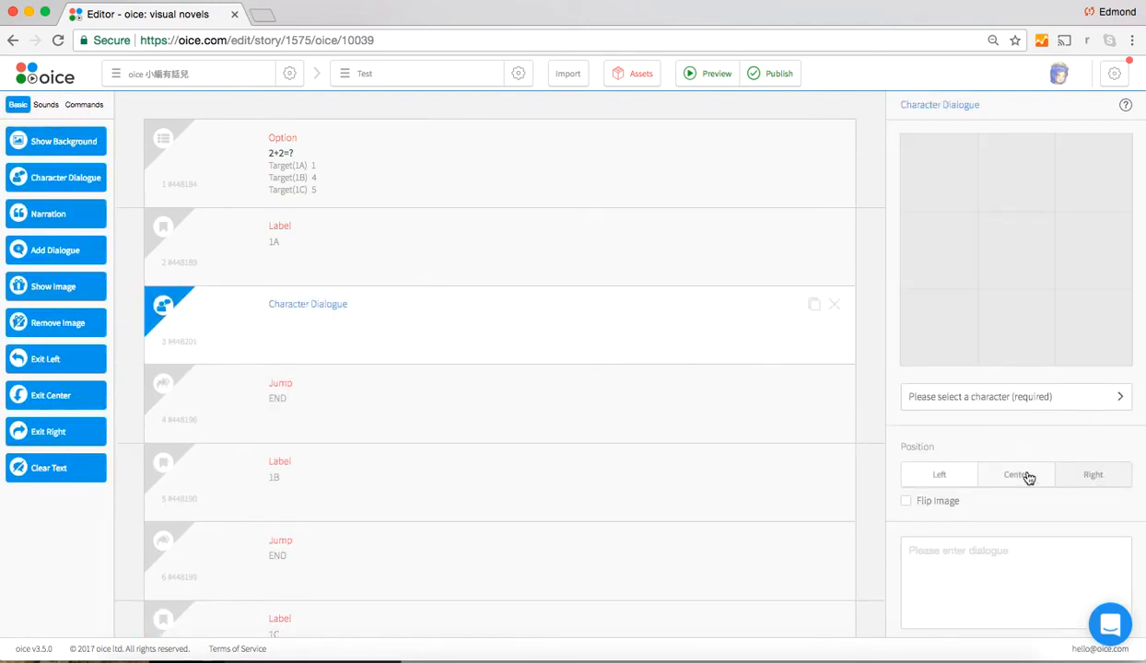
click(1011, 401)
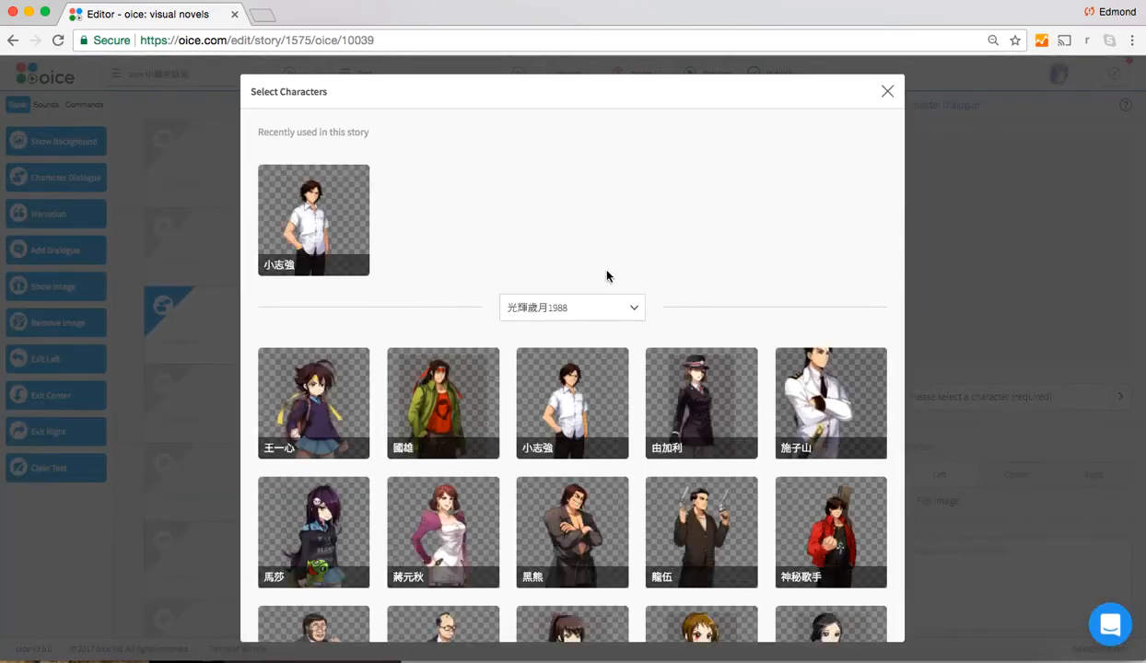
click(296, 221)
click(982, 276)
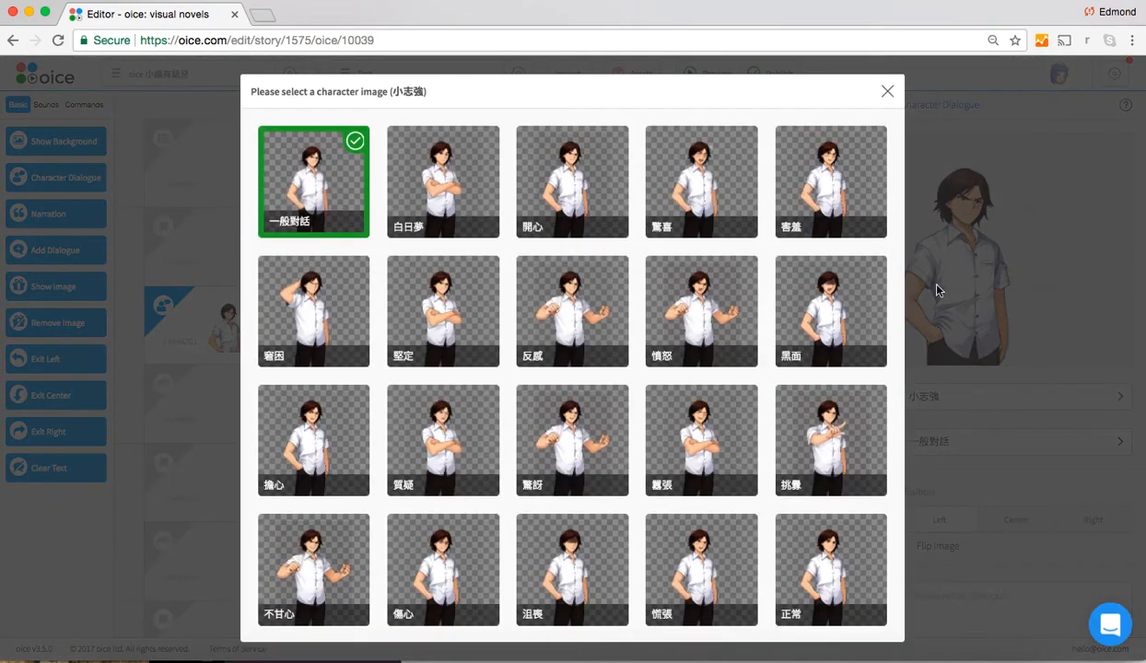
click(367, 200)
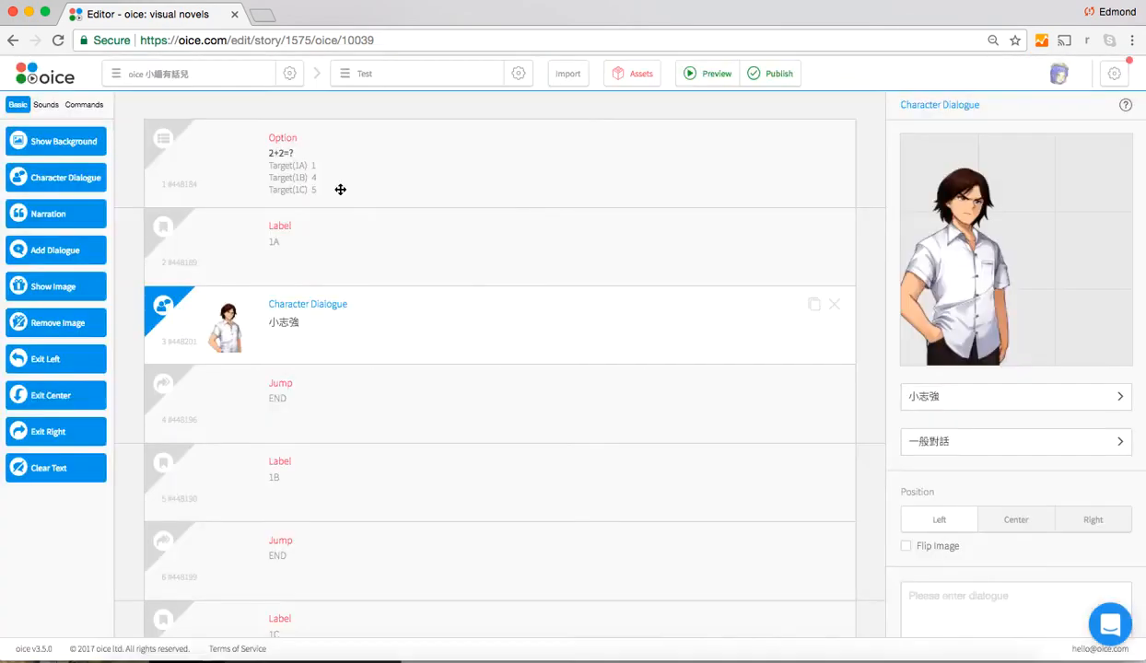
Set the character's position to Center and enter the dialogue "Yes it is 1!"
click(1018, 521)
scroll(1019, 525, down, 3)
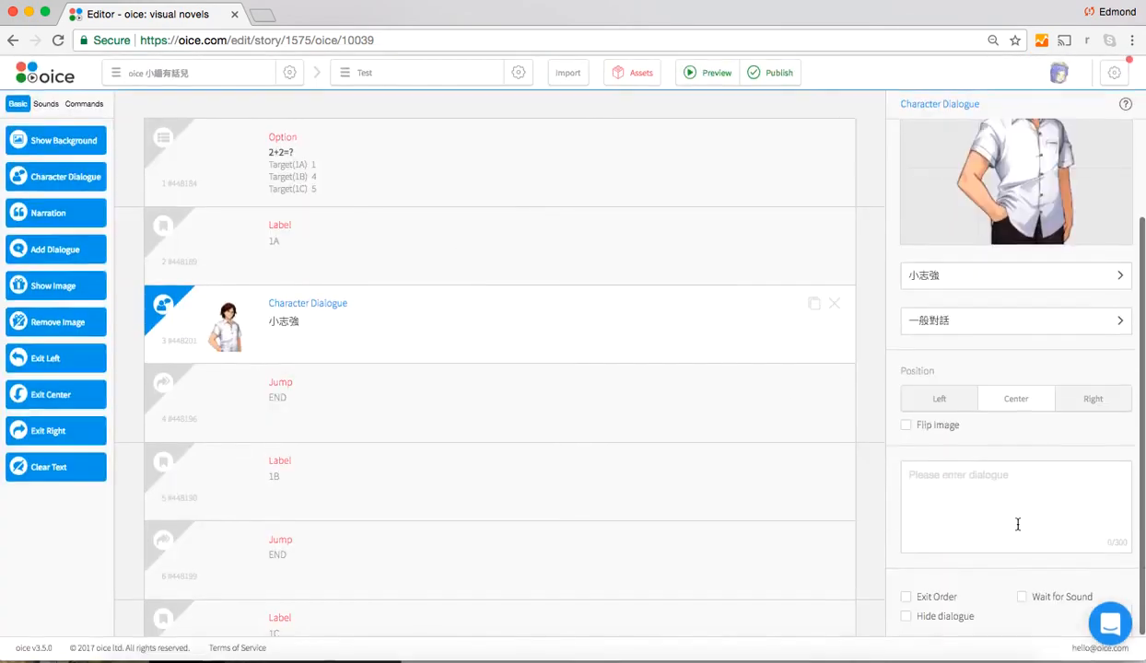
click(969, 488)
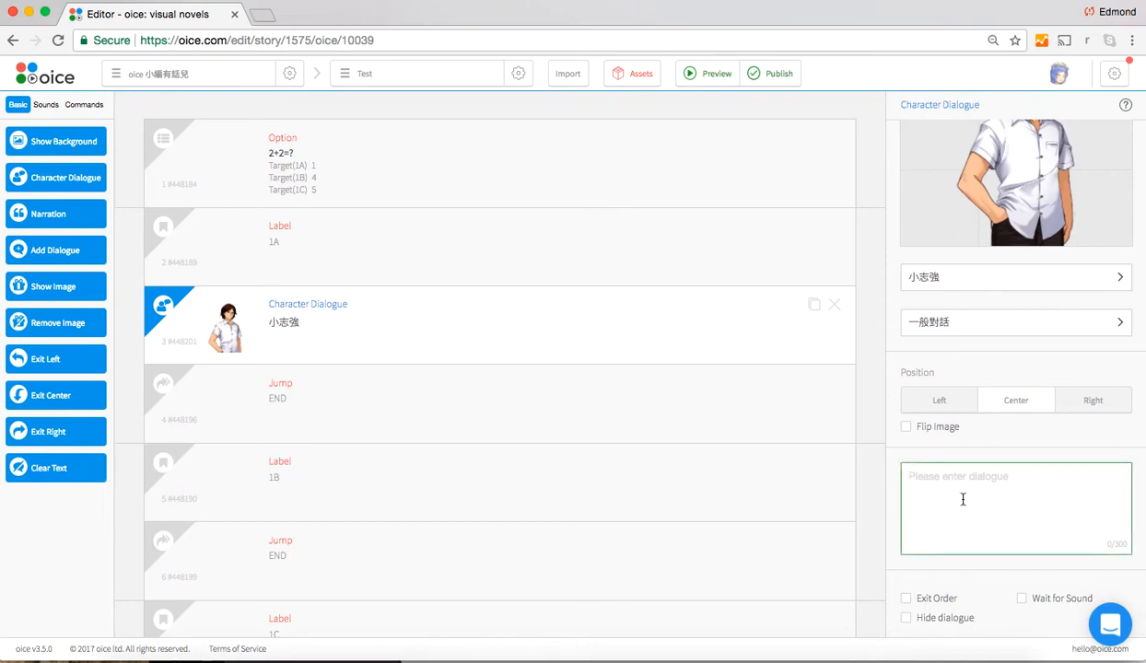
text(Yes it is 1!)
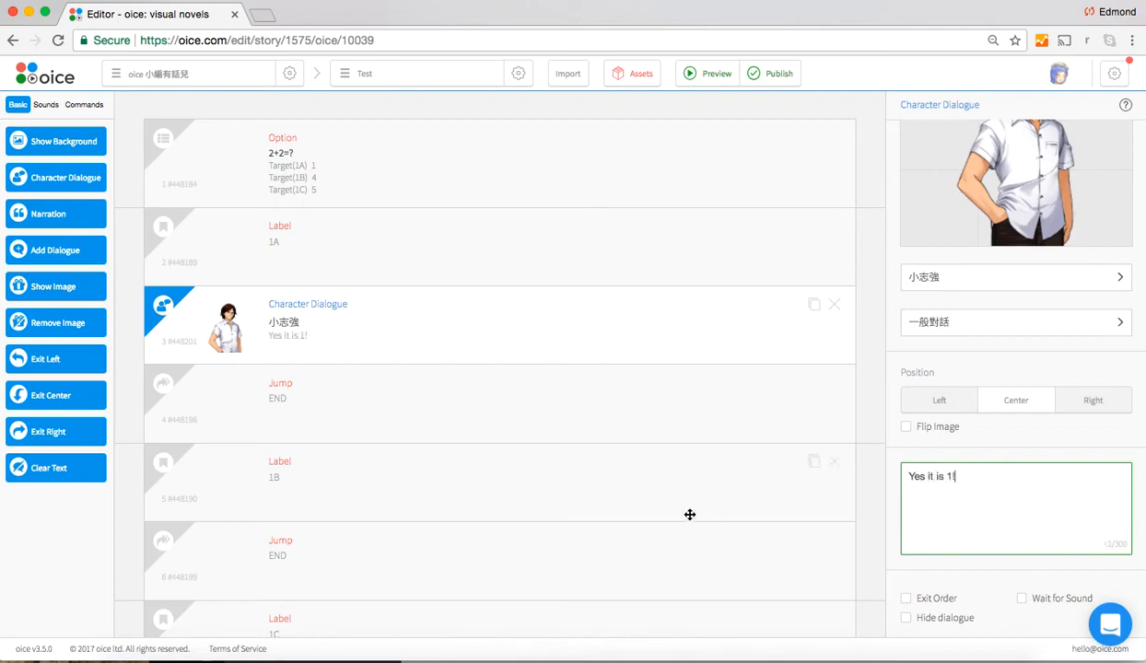
Duplicate the "Yes it is 1!" Character Dialogue block and move the copy directly below label 1B
click(814, 305)
scroll(677, 465, down, 3)
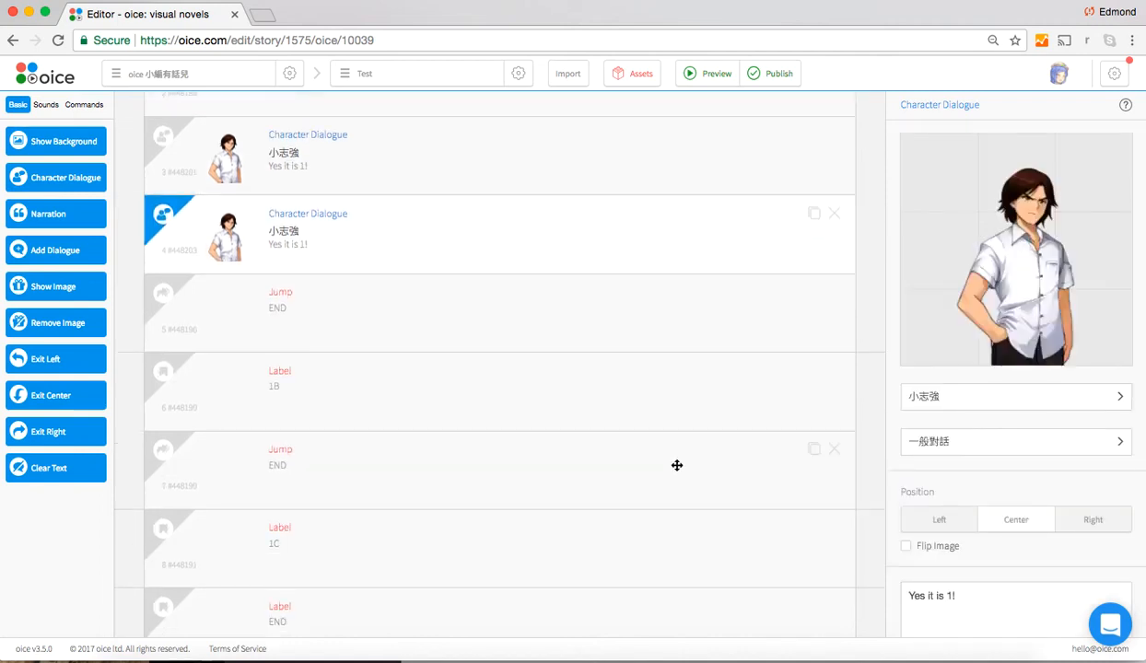
drag(545, 244, 586, 415)
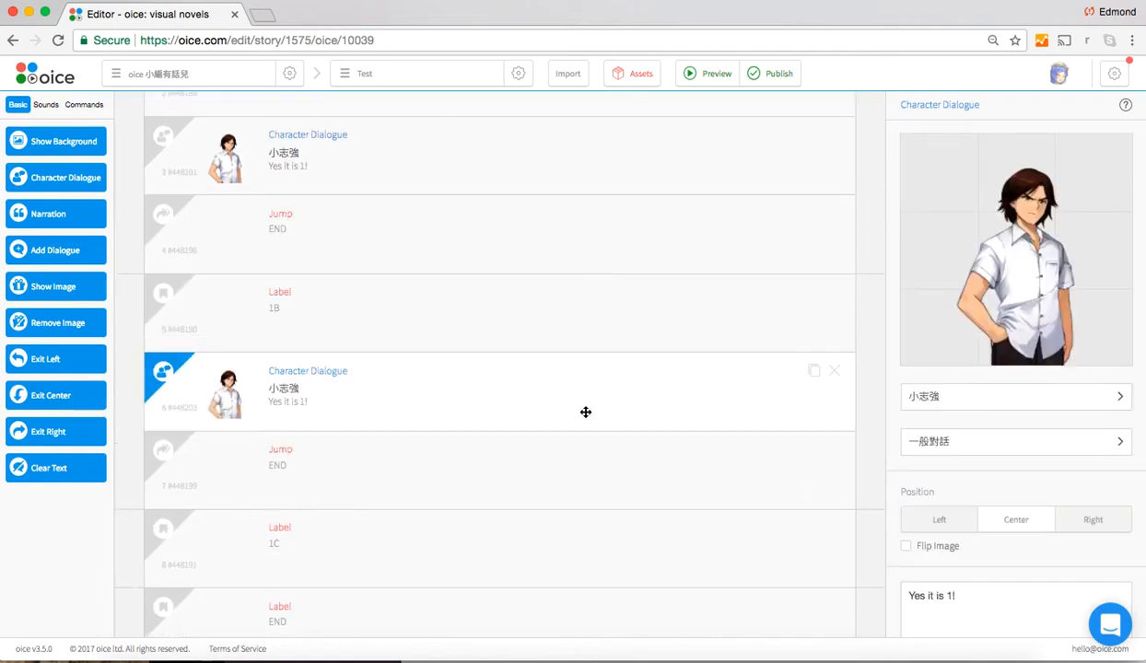
scroll(586, 413, up, 2)
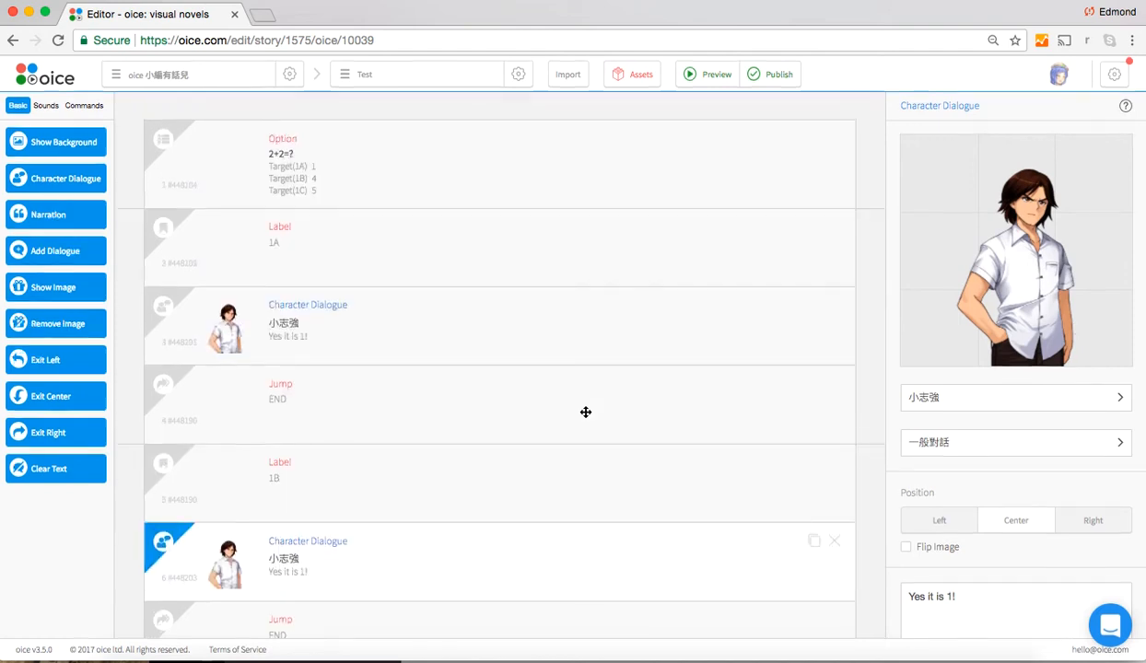
Change the dialogue text under label 1B to "Yes it is 4 must be correct!"
scroll(586, 413, down, 3)
click(985, 606)
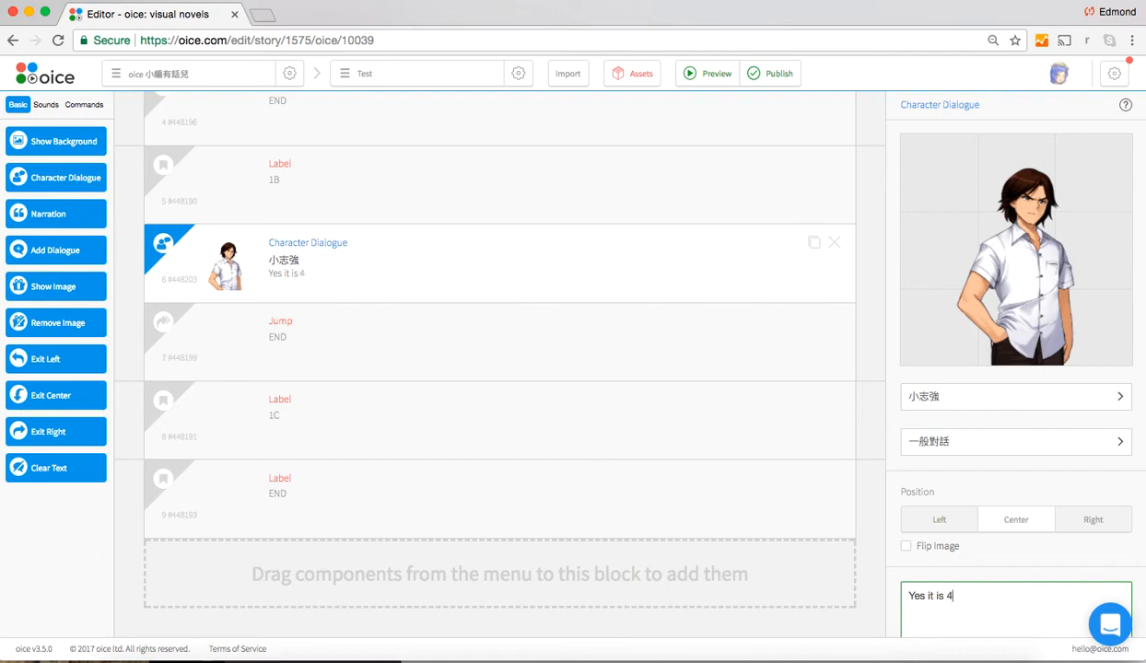
text(4 must be correct!)
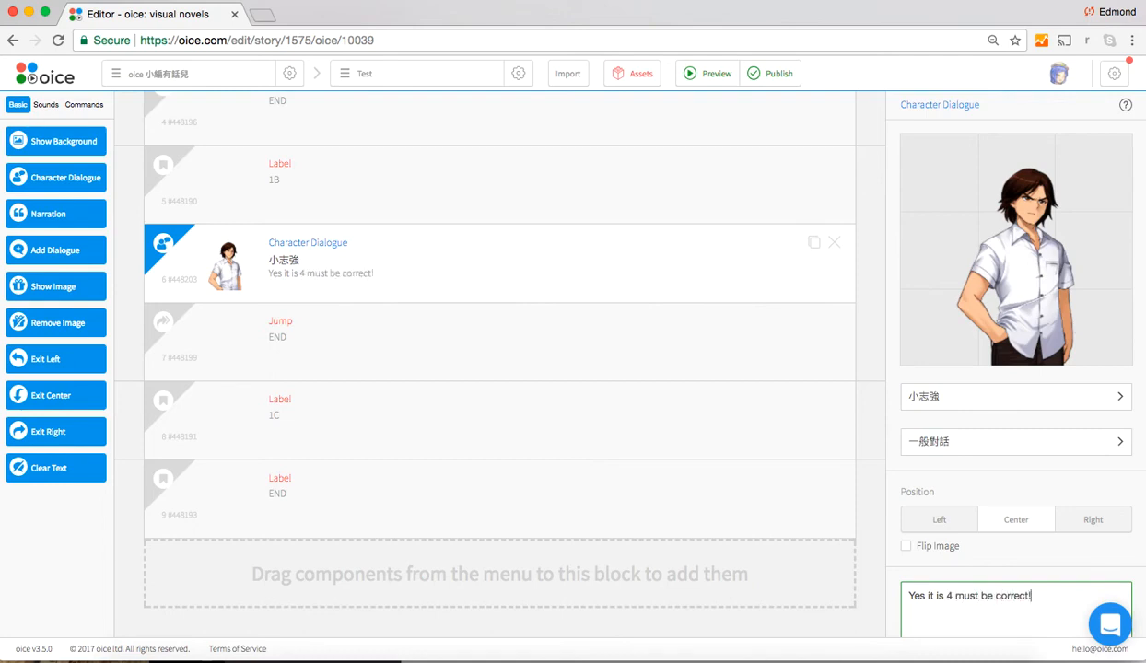
Duplicate the "Yes it is 4 must be correct!" dialogue block and move the copy directly below label 1C
click(813, 242)
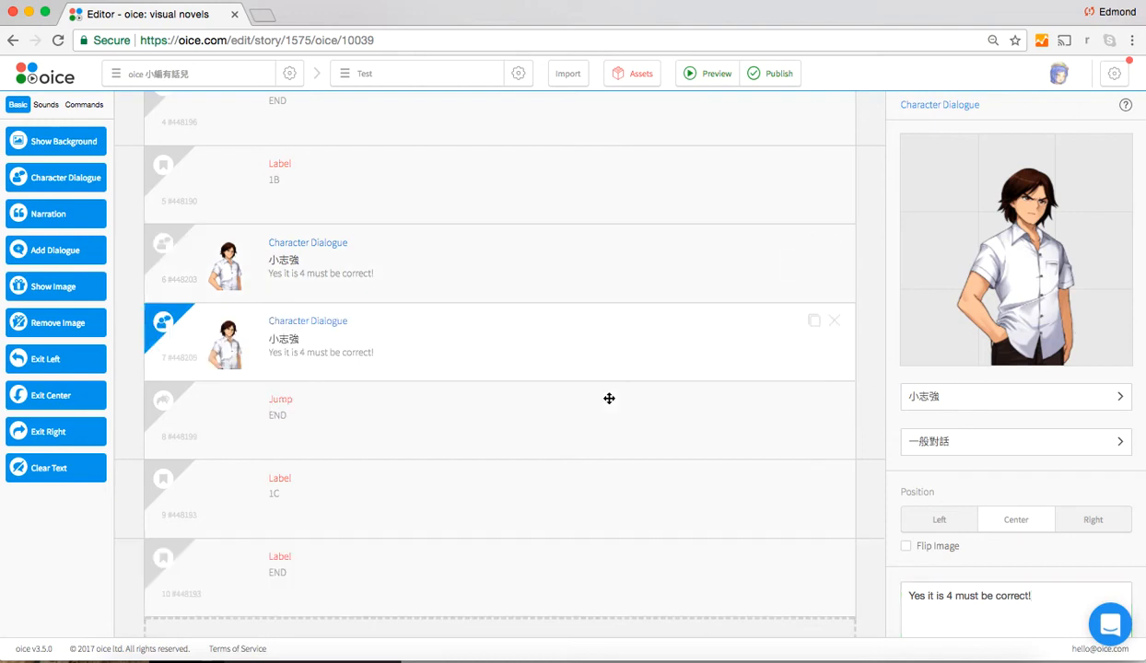
scroll(609, 398, down, 2)
drag(519, 266, 568, 435)
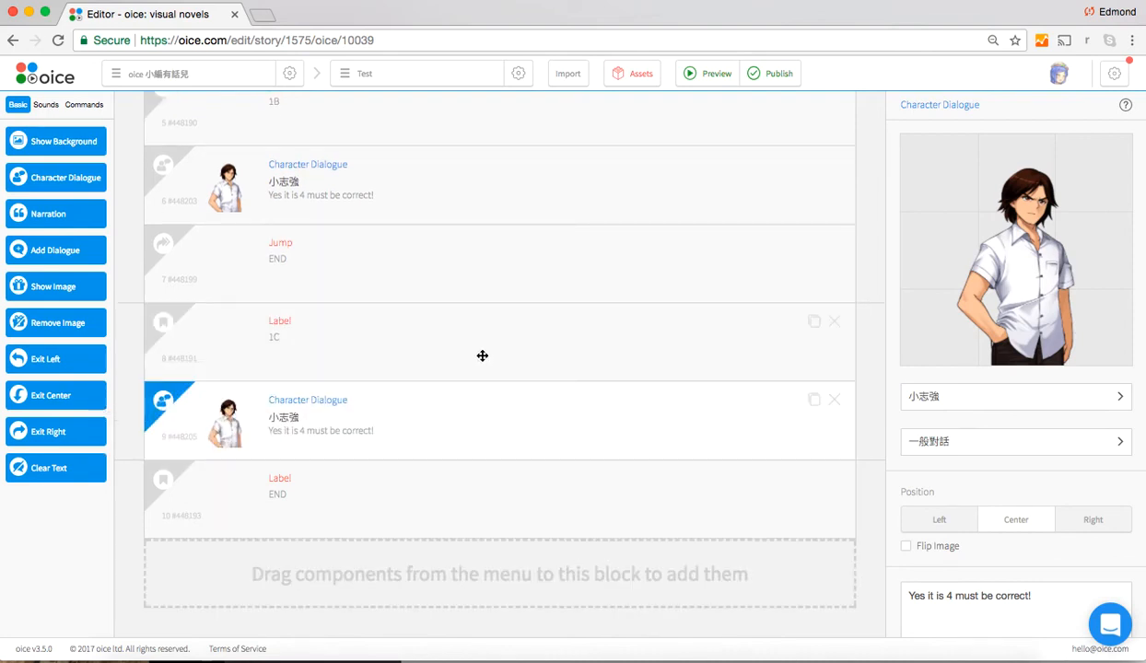
Change the dialogue text under label 1C to "Yes it is 5~"
click(1038, 592)
drag(1039, 592, 947, 594)
text(5~)
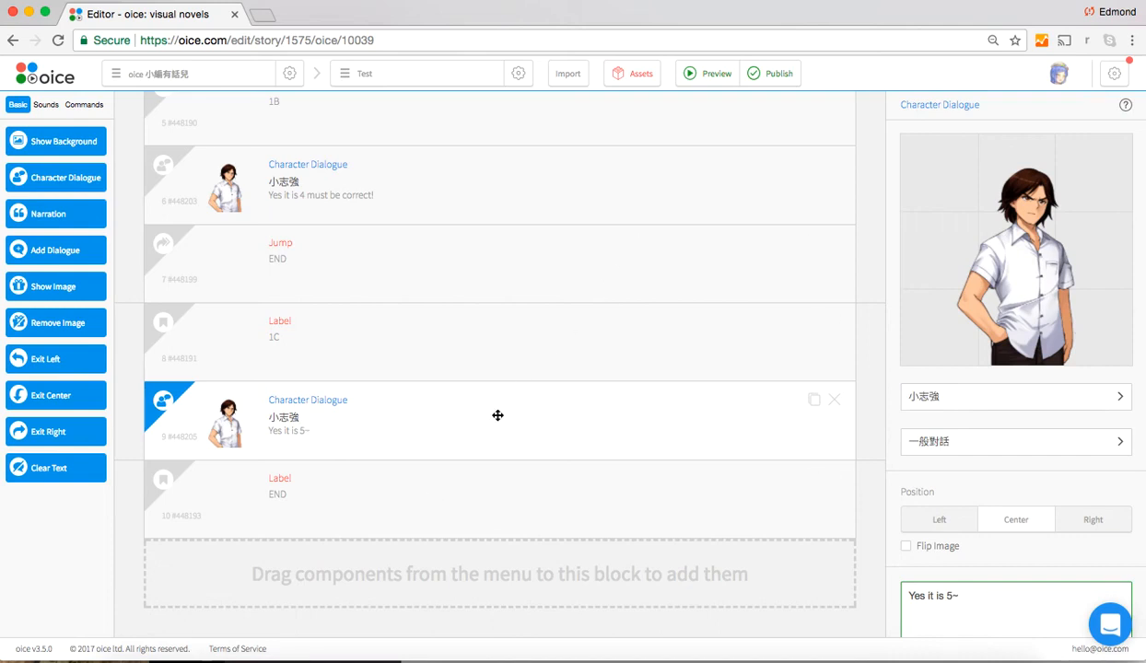
Preview the Test oice and play it through to the end with answer 1 to the 2+2=? question
scroll(497, 415, up, 5)
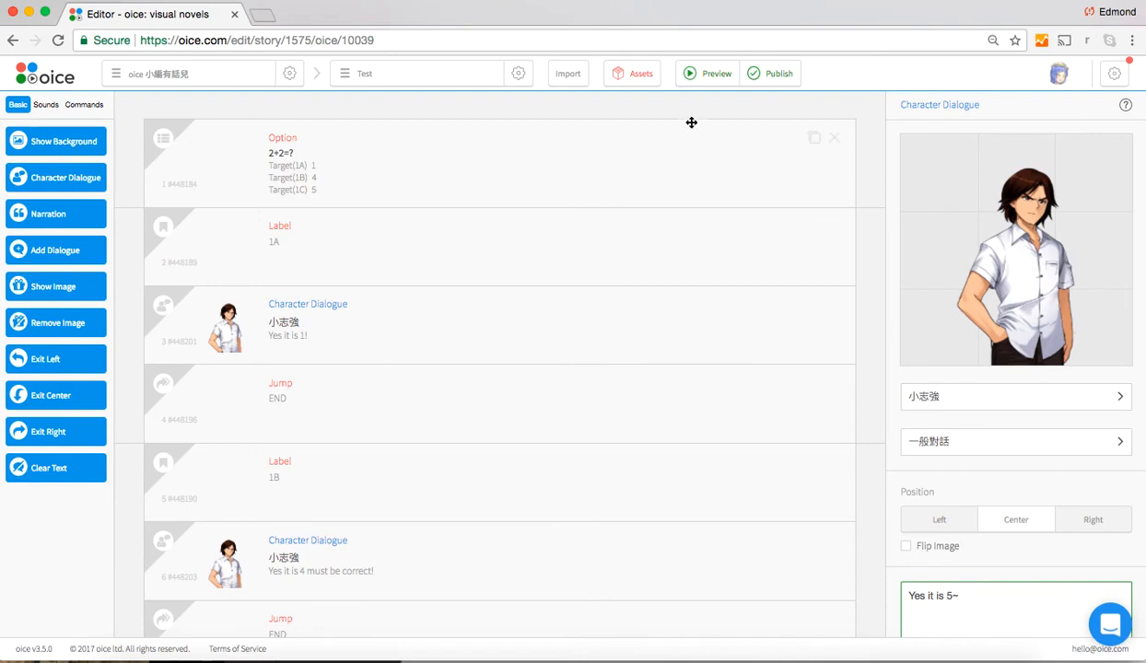
click(701, 81)
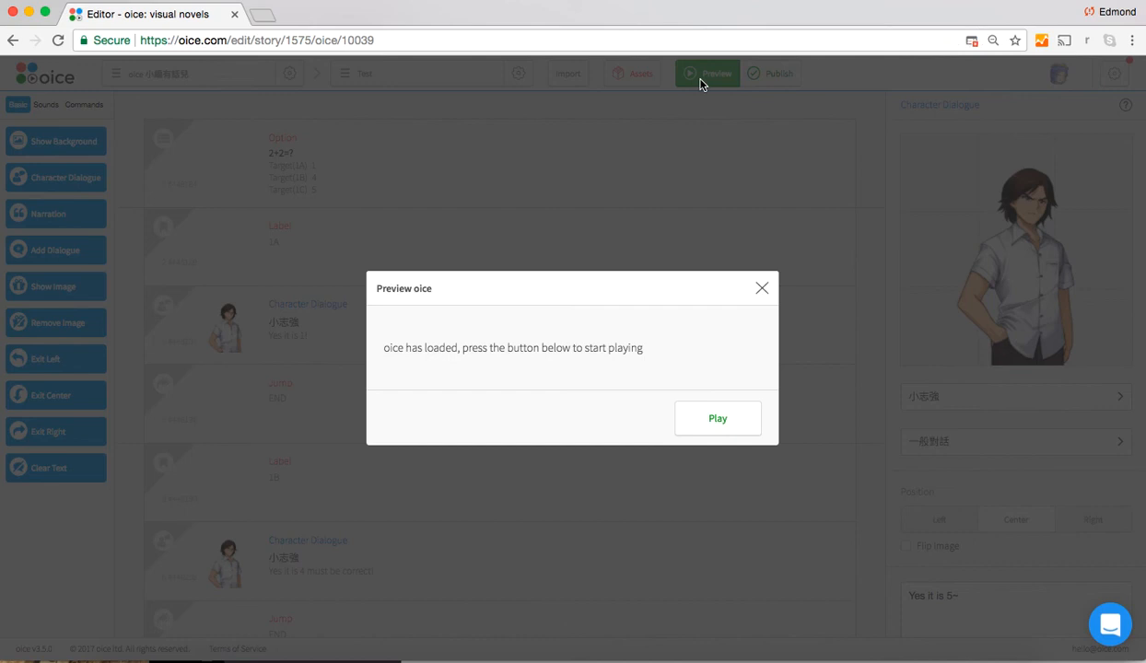
click(735, 419)
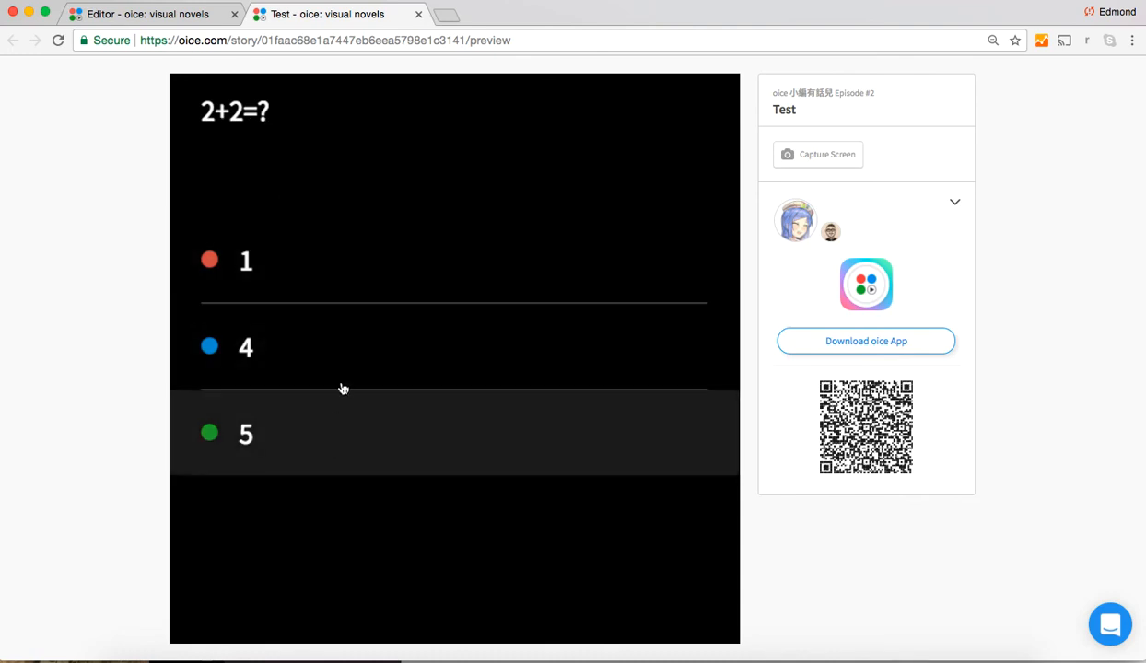
click(393, 272)
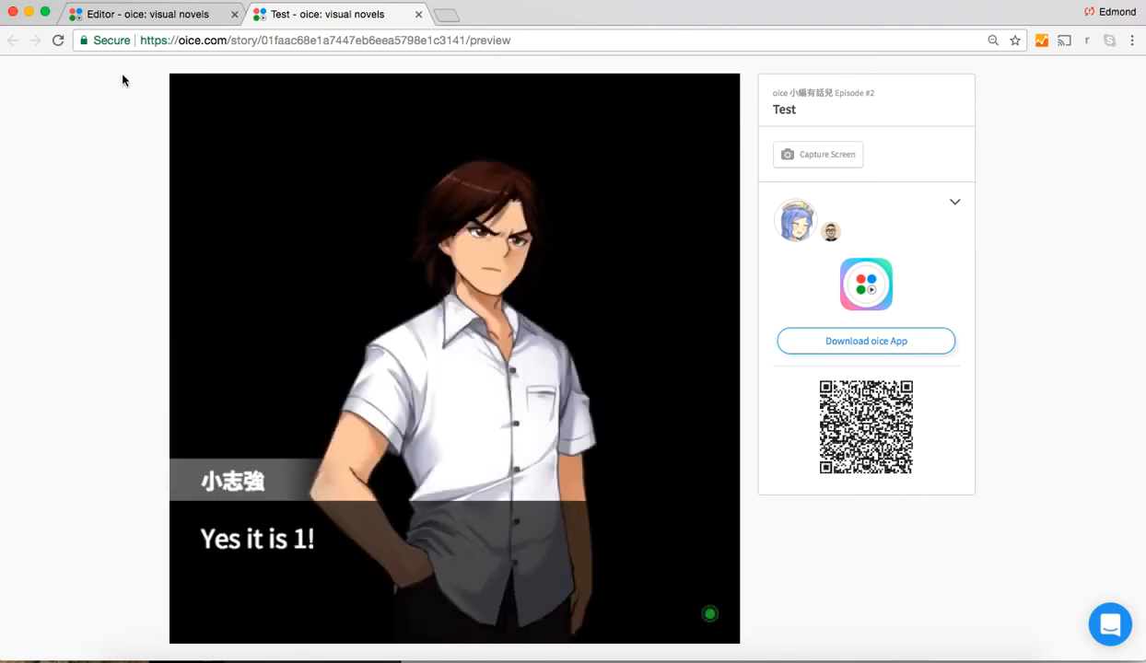
click(329, 274)
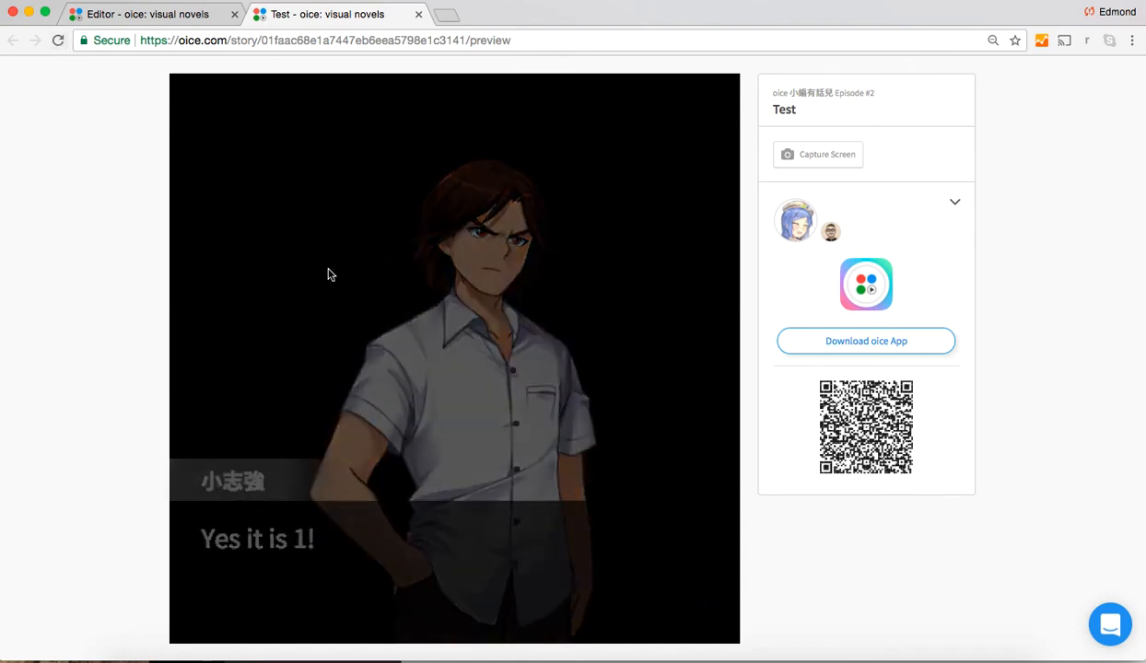
Restart the preview and play through the branch for answer 4
click(57, 41)
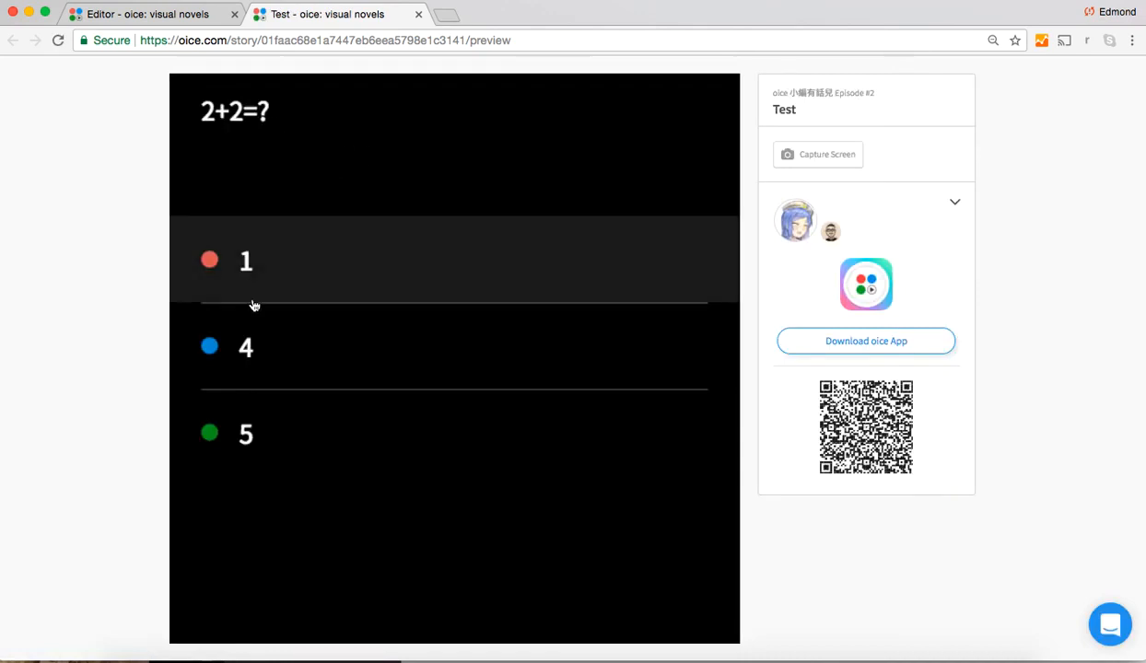
click(391, 356)
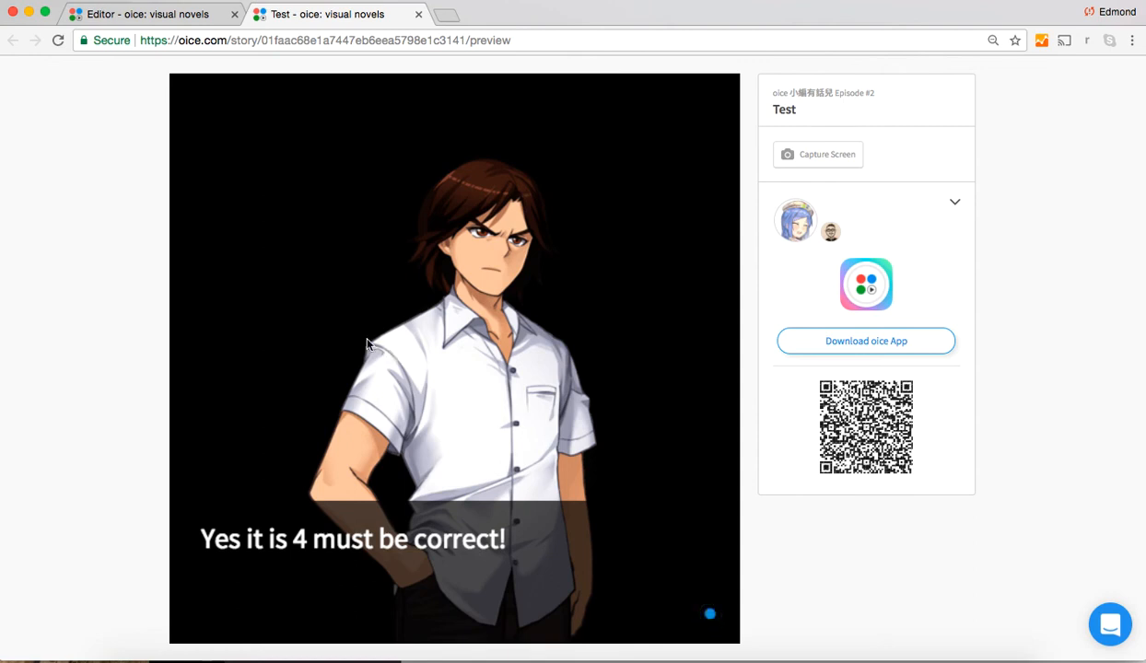
click(367, 345)
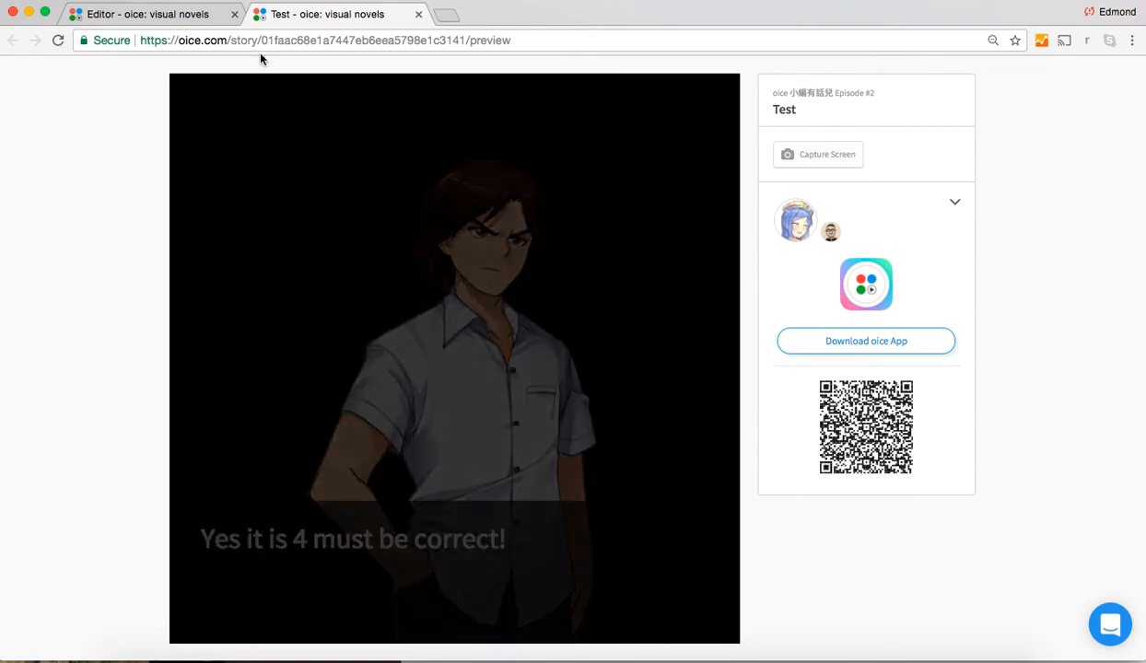
Reload the preview and play through the branch for answer 5
click(58, 42)
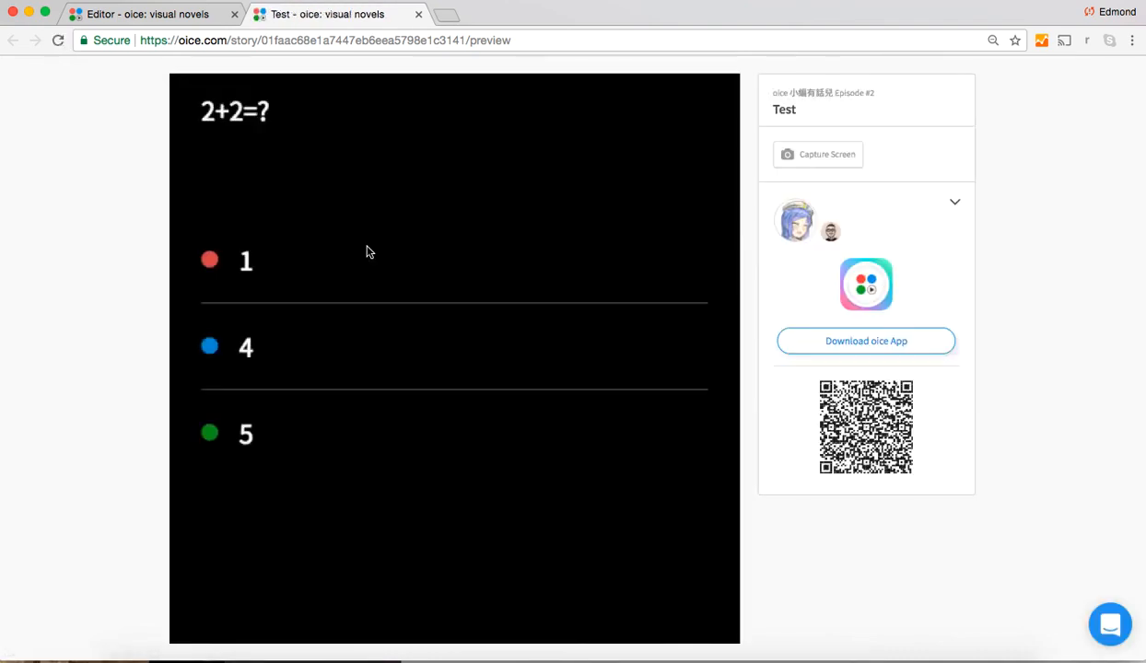
click(447, 437)
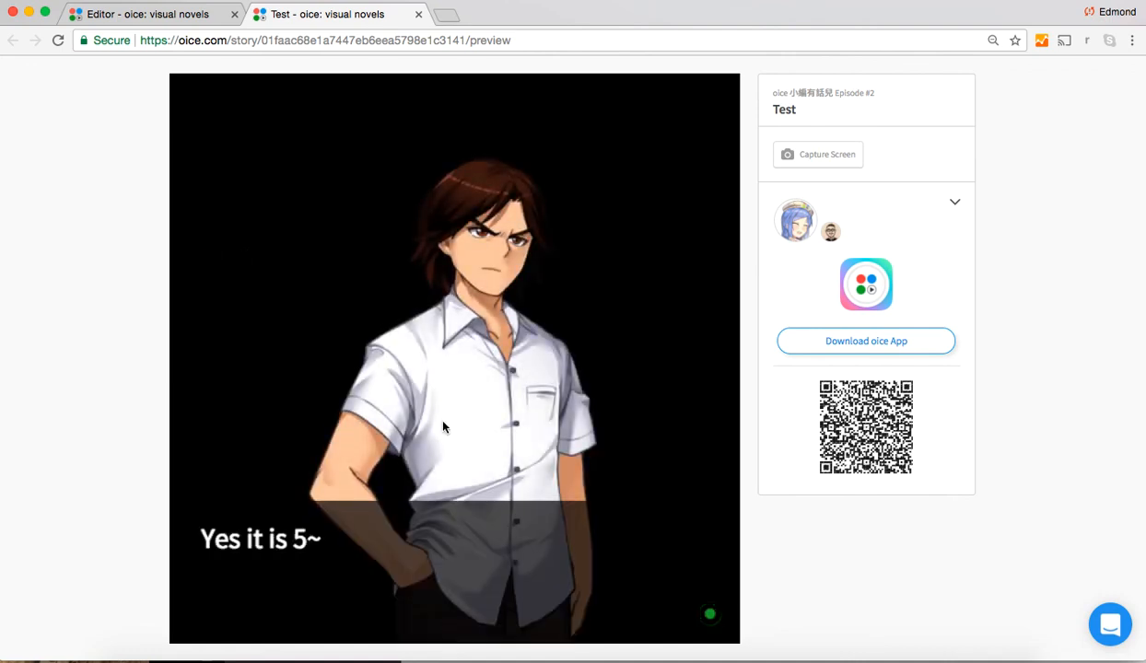
click(437, 415)
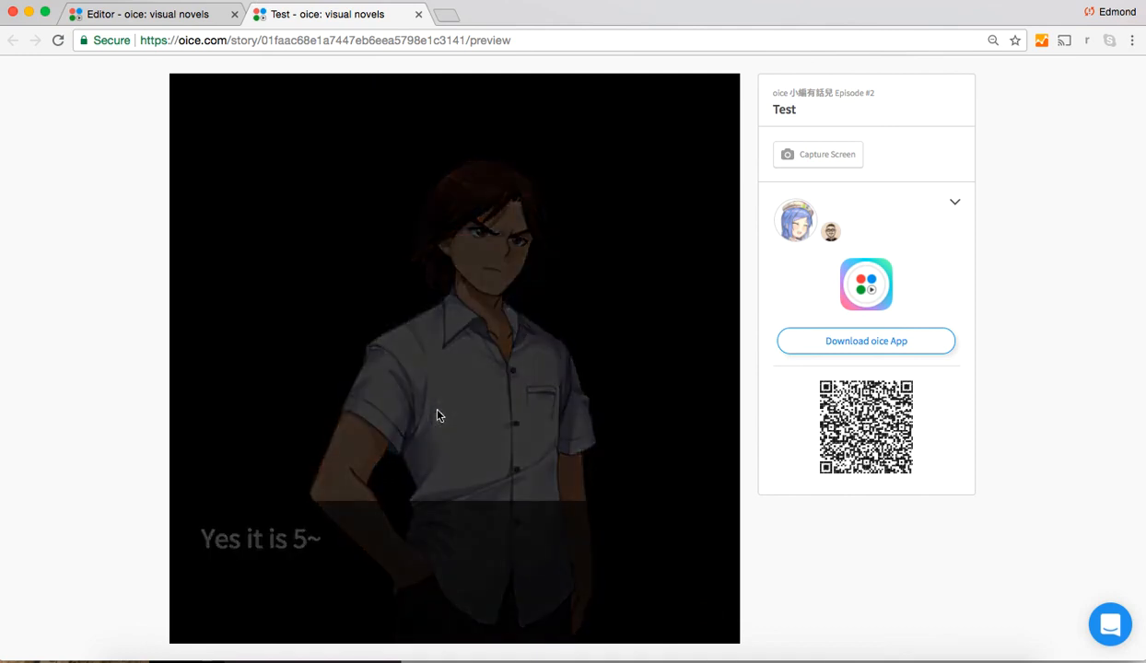
Return to the story editor, dismissing the preview dialog, and look at the oice support conversations
click(152, 22)
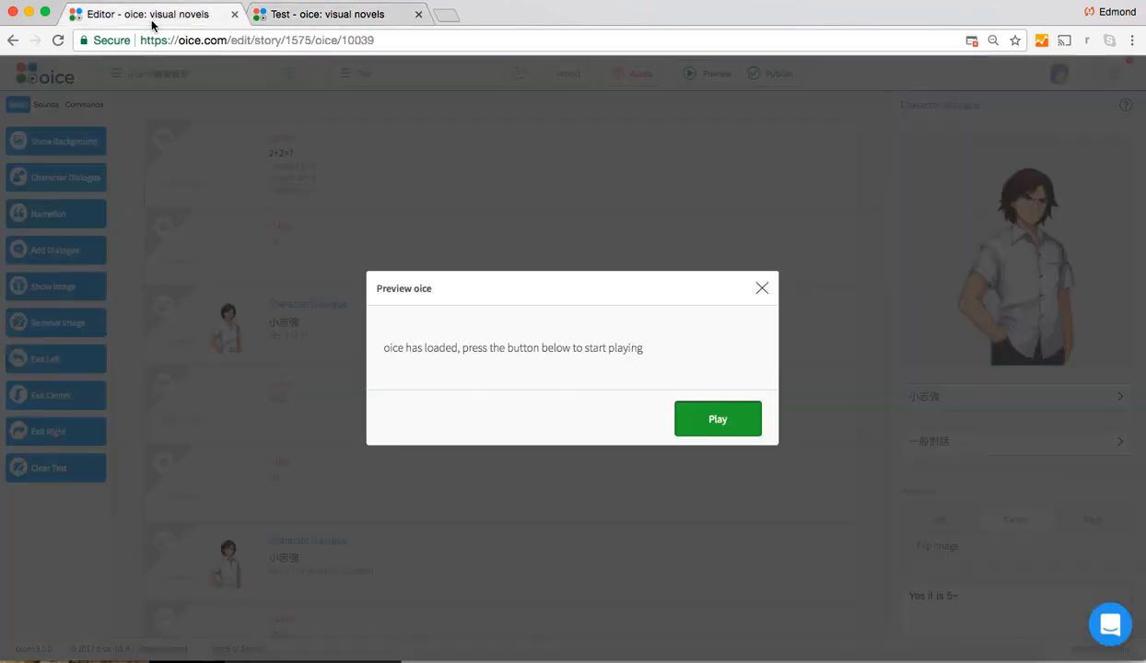
click(762, 287)
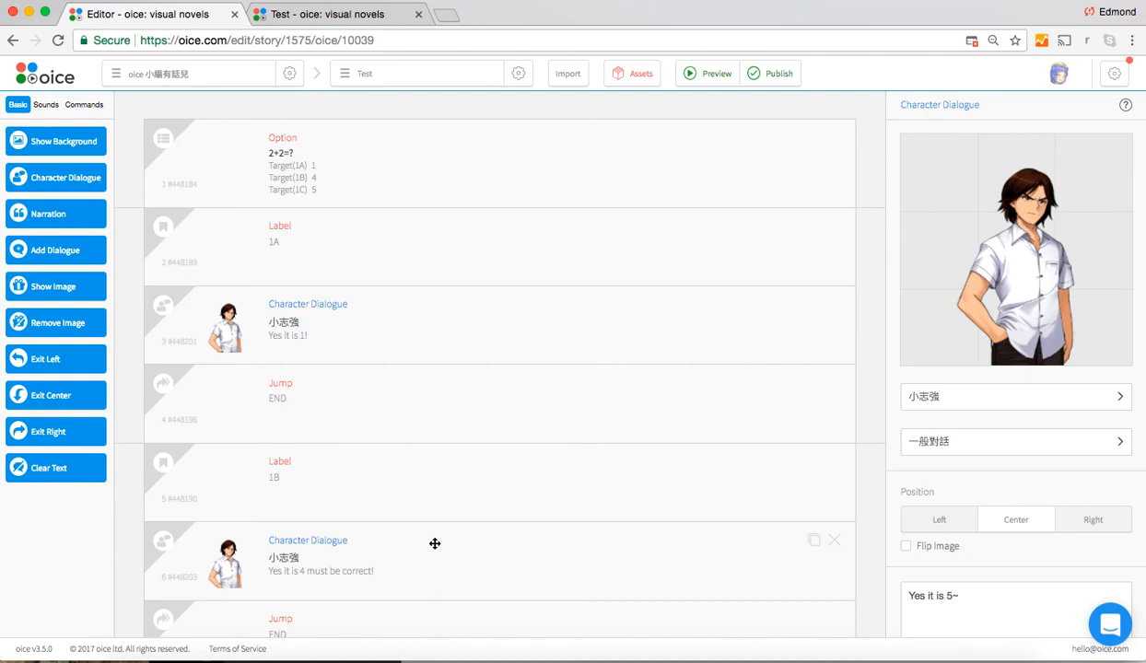
click(1099, 629)
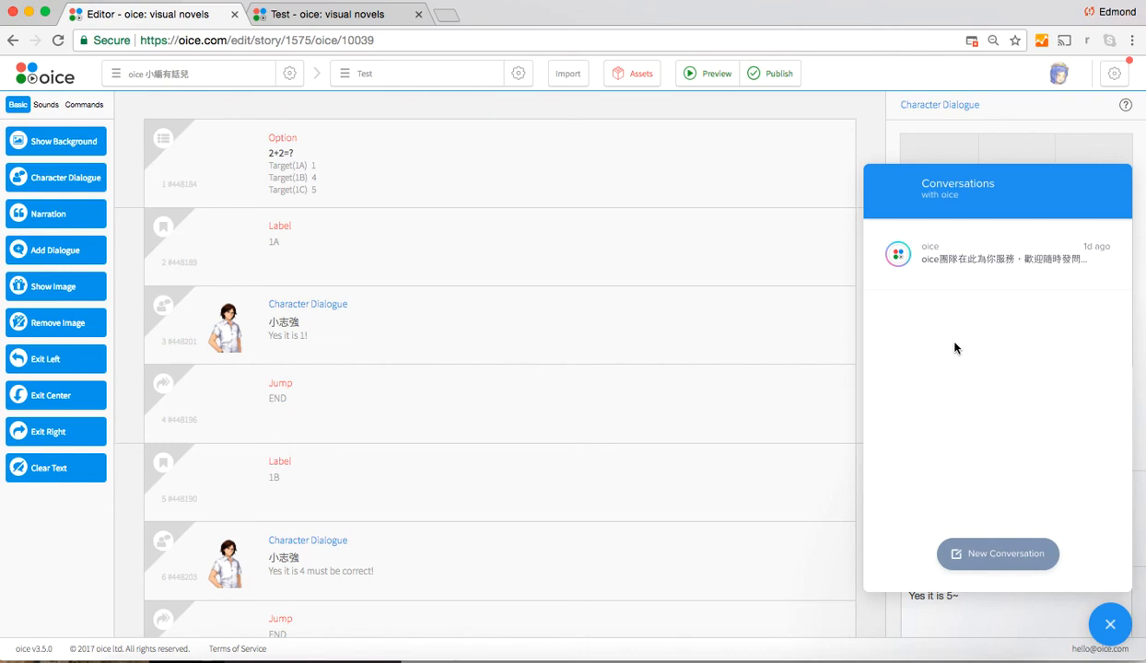
click(1110, 625)
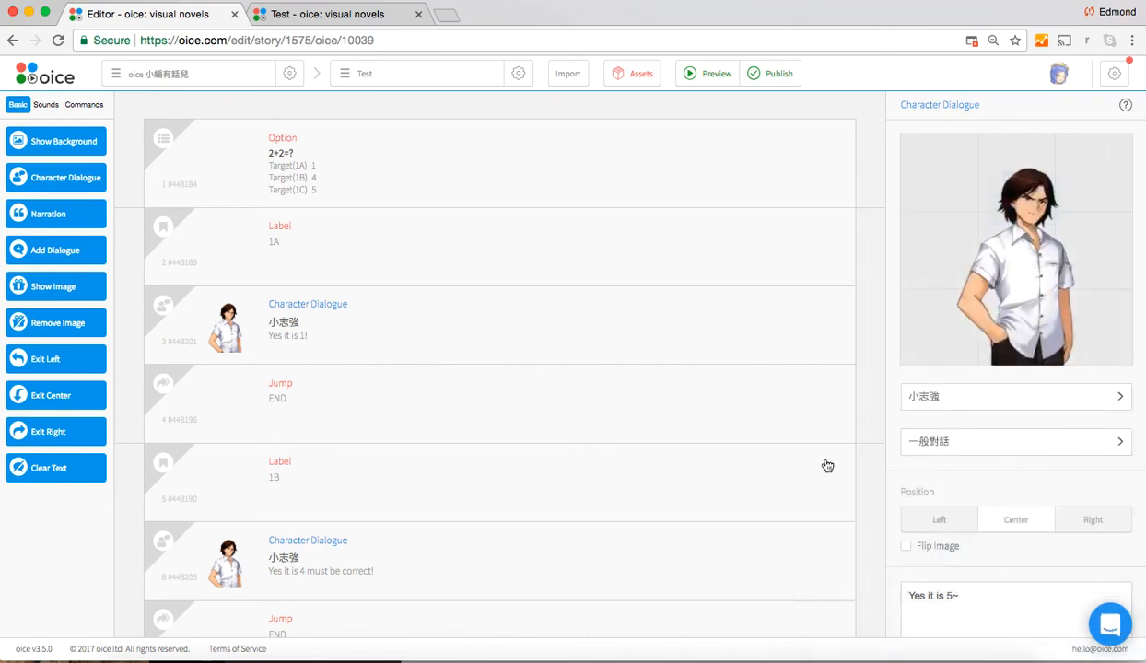